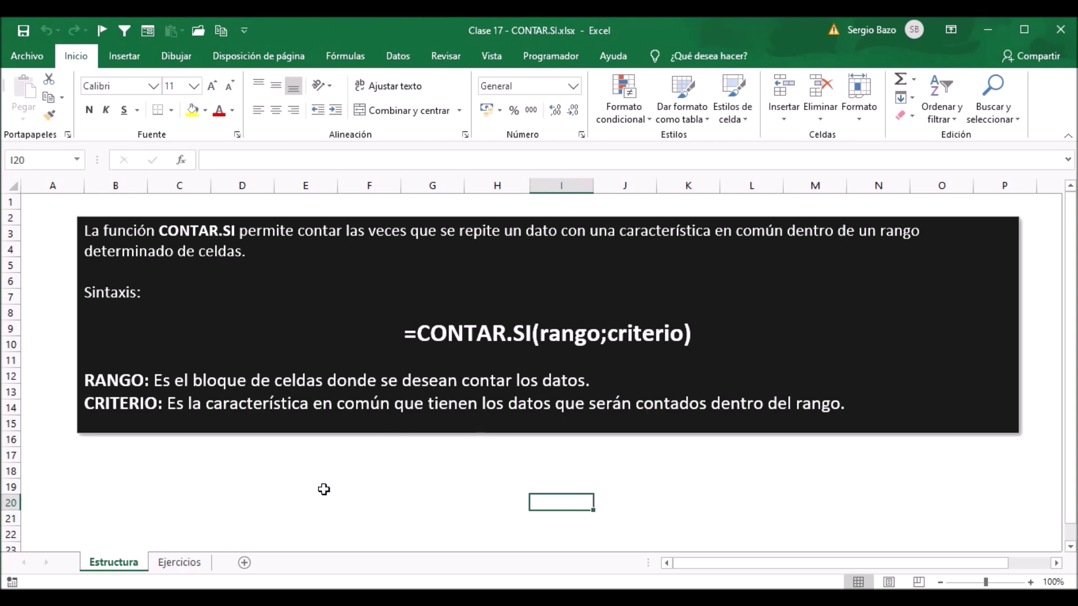
# Step: Switch to the Ejercicios sheet, check a Fecha Ingreso date, and select the whole product table
pyautogui.click(180, 562)
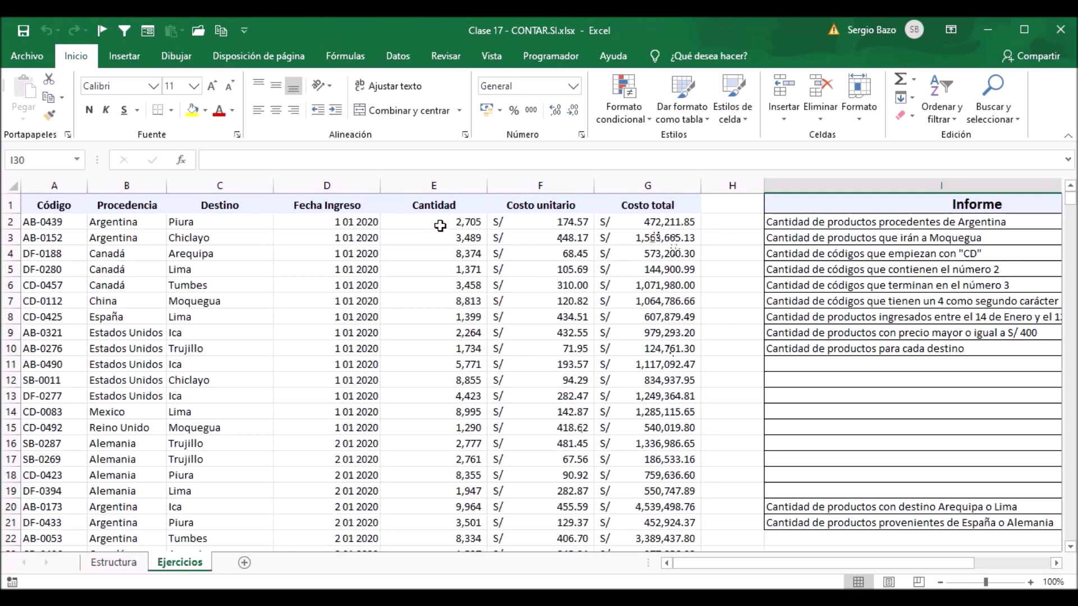
pyautogui.click(359, 287)
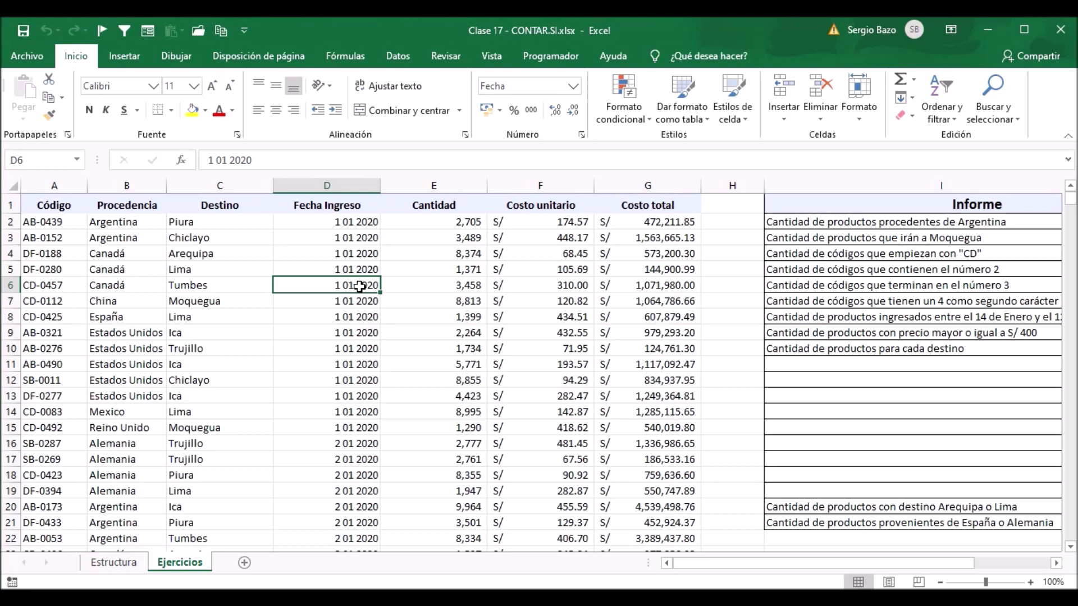
pyautogui.hotkey('ctrl', 'a')
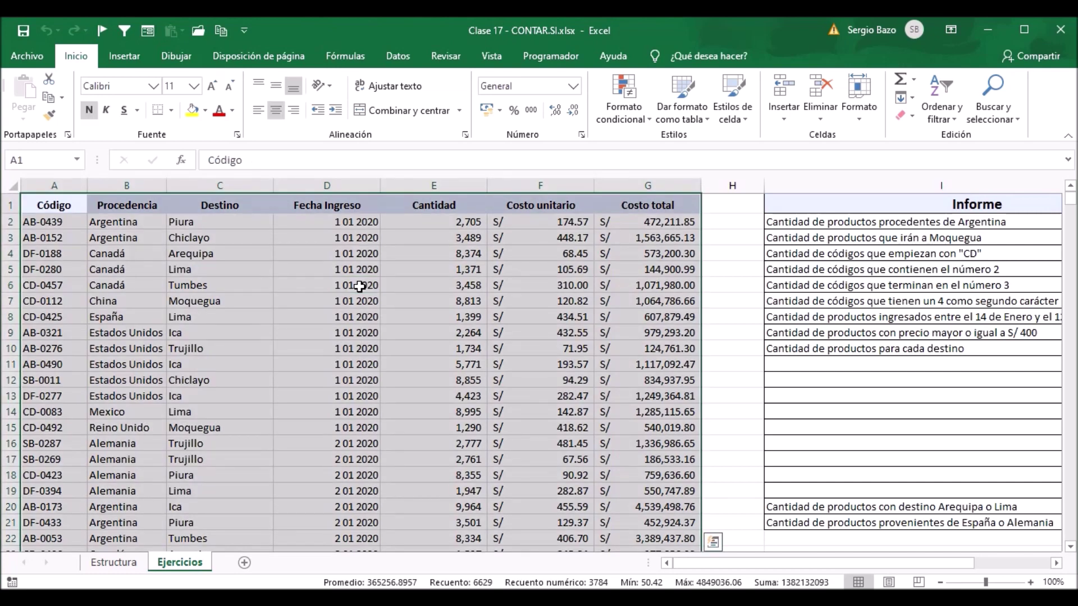
# Step: Create named ranges from the table's top row only with Fórmulas > Crear desde la selección
pyautogui.click(344, 58)
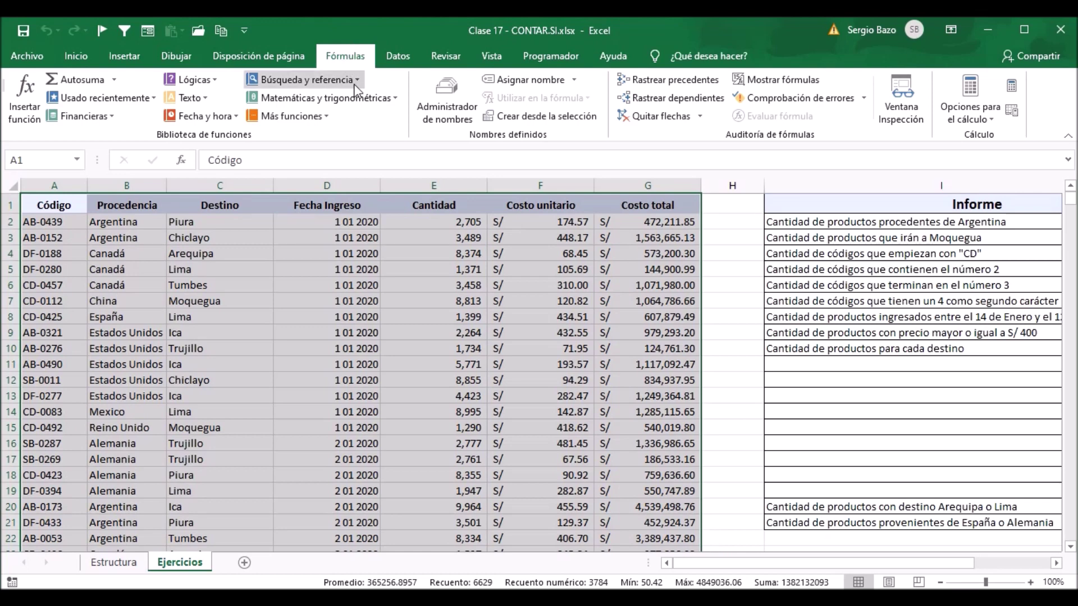
pyautogui.click(558, 118)
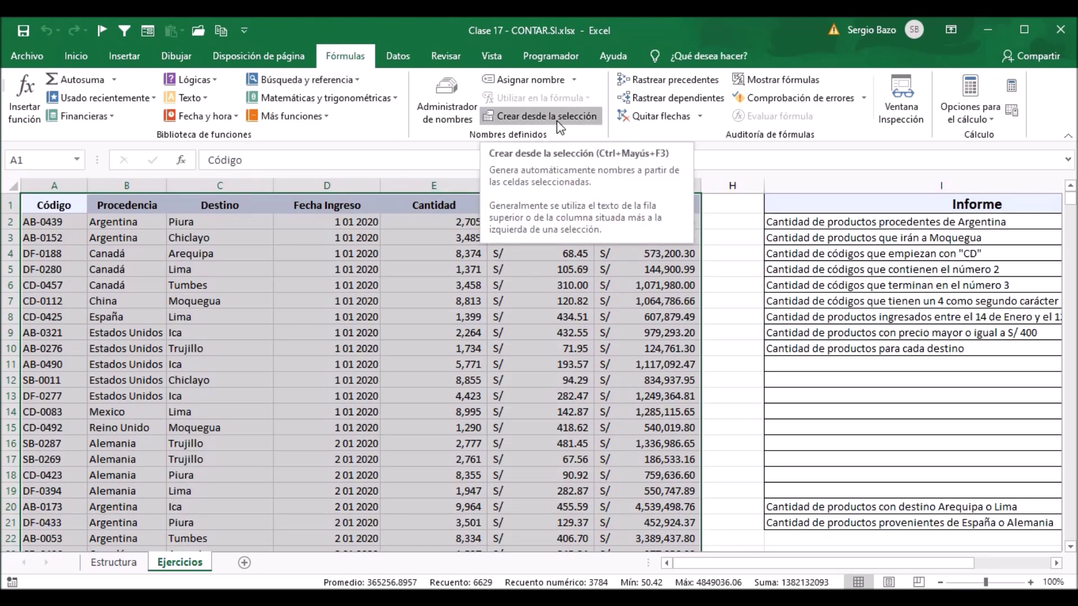
pyautogui.click(289, 363)
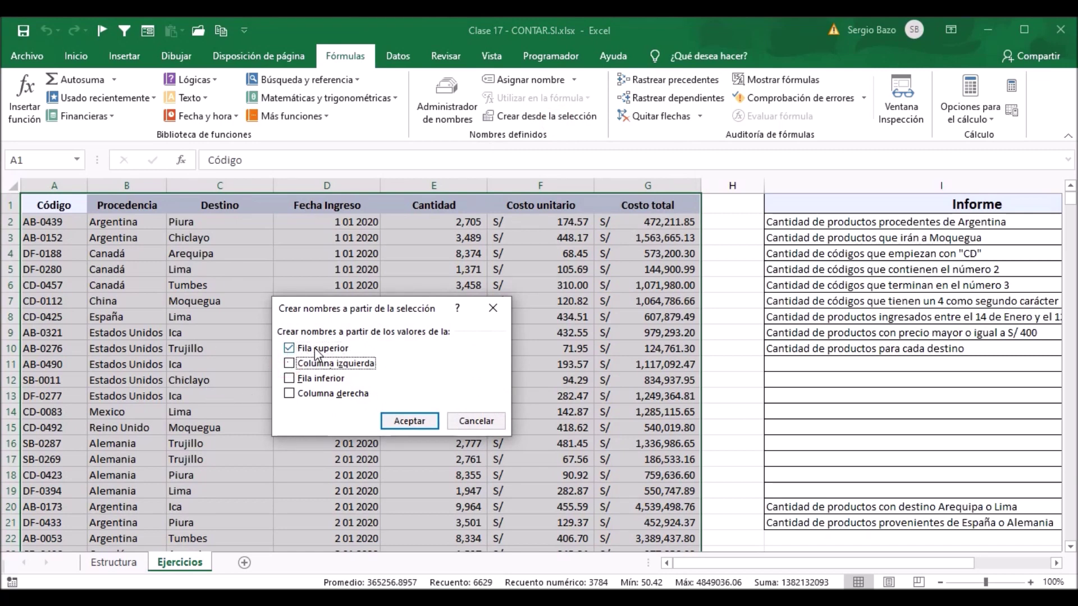
pyautogui.click(409, 422)
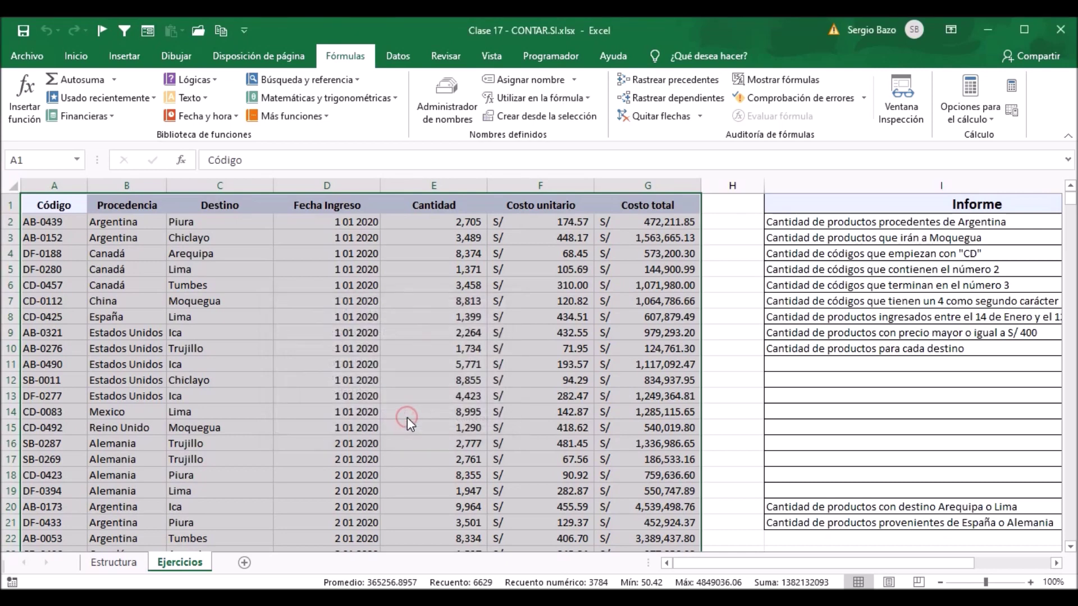
# Step: Verify the new range names such as Procedencia and Destino in the Name Box list
pyautogui.click(413, 282)
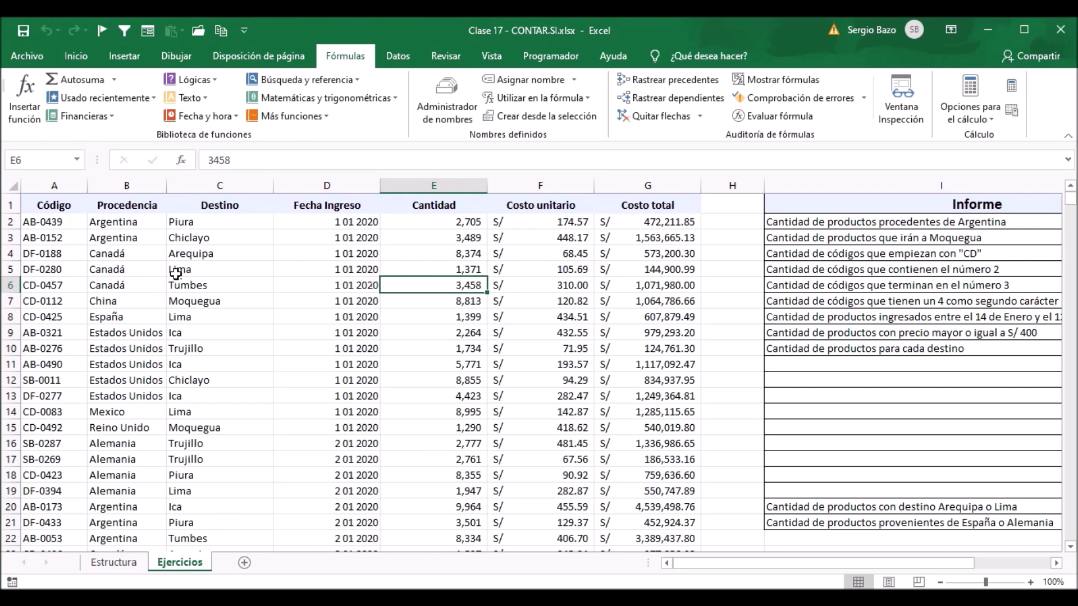
pyautogui.click(79, 161)
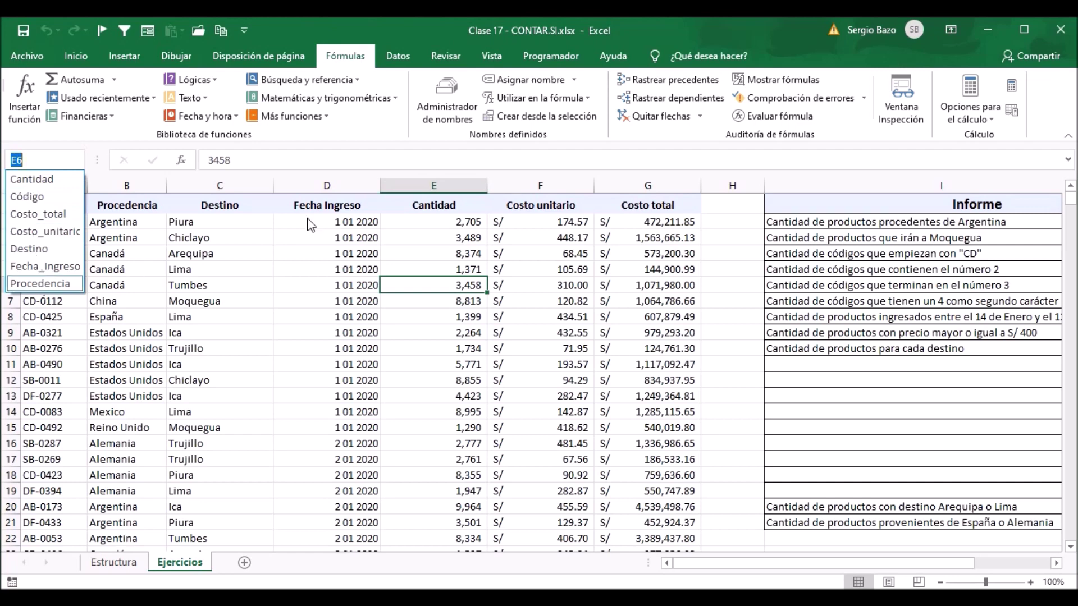
pyautogui.click(740, 264)
pyautogui.click(734, 253)
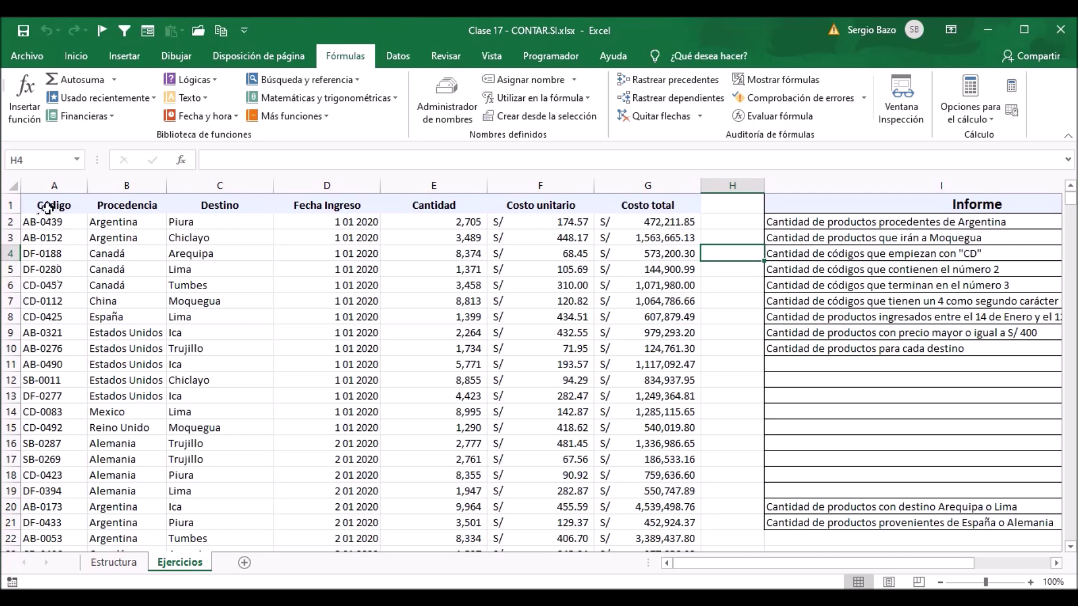
pyautogui.moveTo(38, 203); pyautogui.dragTo(643, 205)
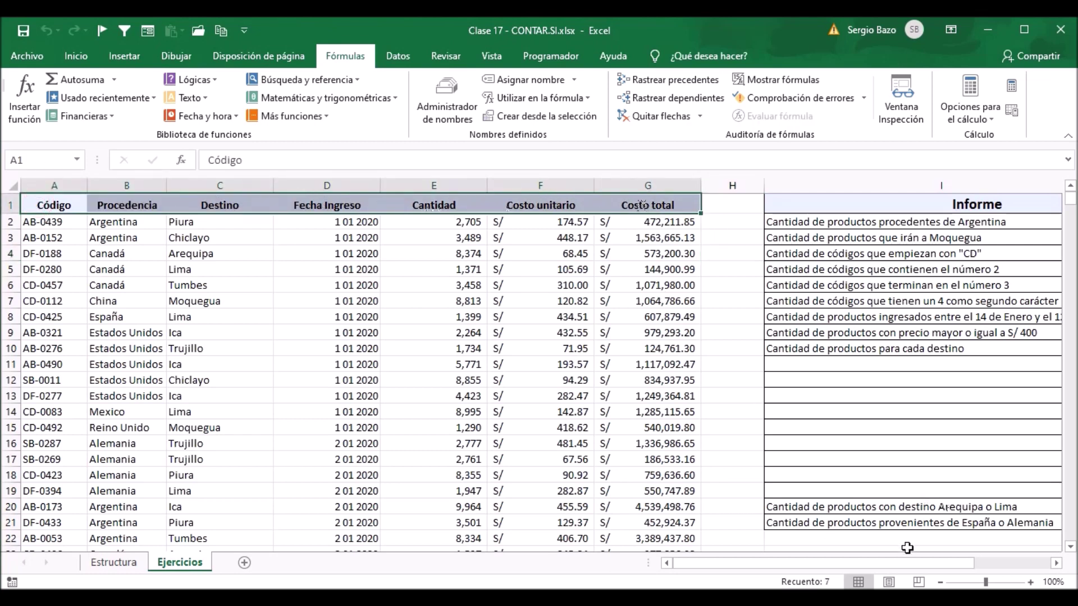
# Step: Scroll right to bring the Informe question list into view
pyautogui.click(1055, 562)
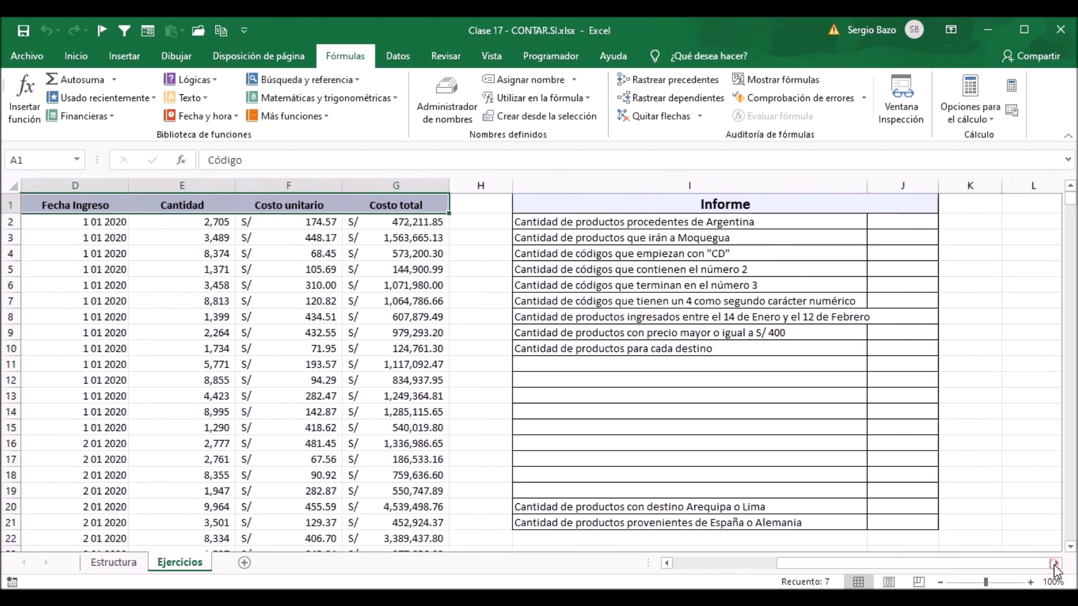
pyautogui.click(632, 221)
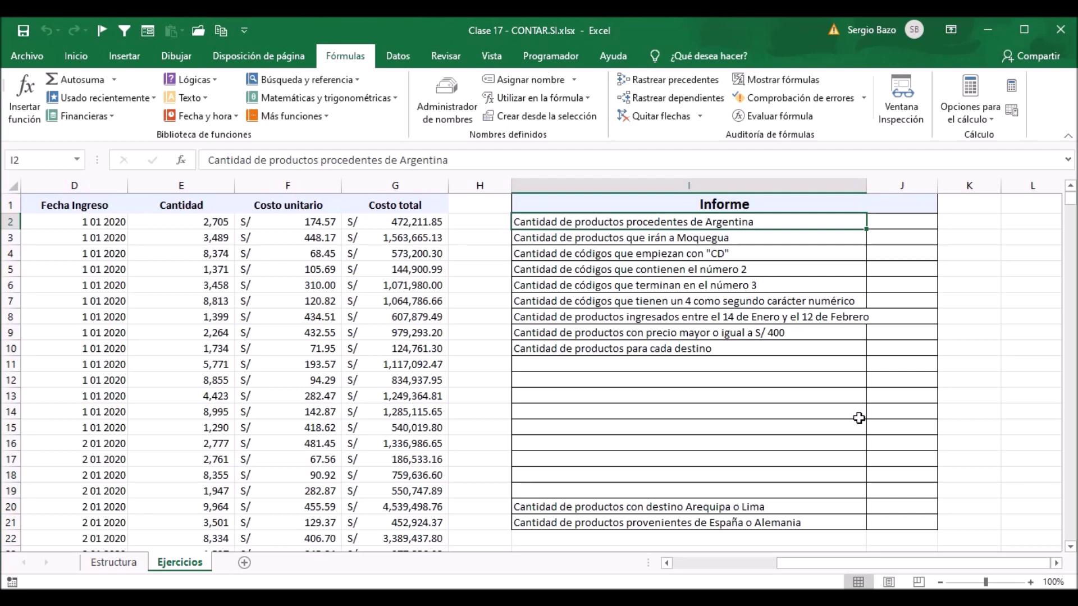
pyautogui.moveTo(865, 569); pyautogui.dragTo(714, 564)
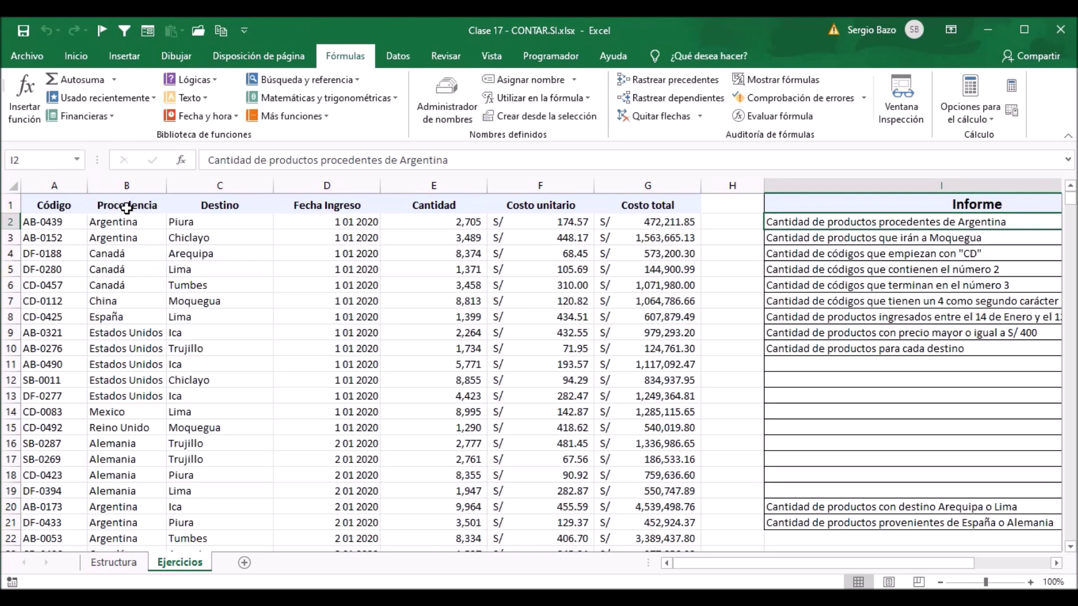
pyautogui.click(1055, 563)
pyautogui.click(1055, 563)
pyautogui.click(1055, 563)
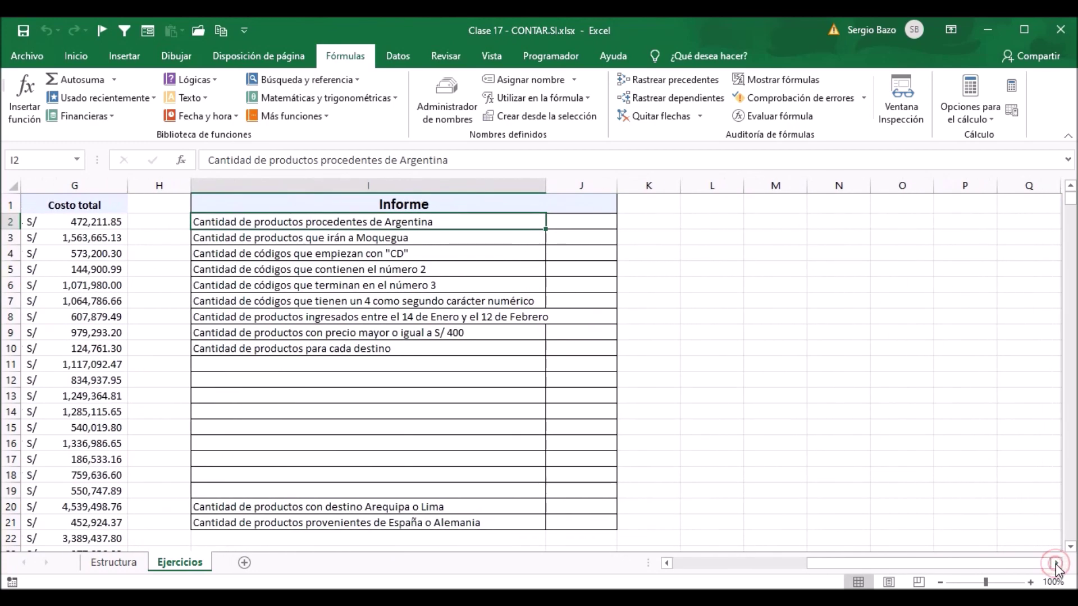
pyautogui.click(1055, 563)
# Step: Zoom in on the Informe list and start a formula in J2 beside the Argentina question
pyautogui.click(1031, 582)
pyautogui.click(1030, 582)
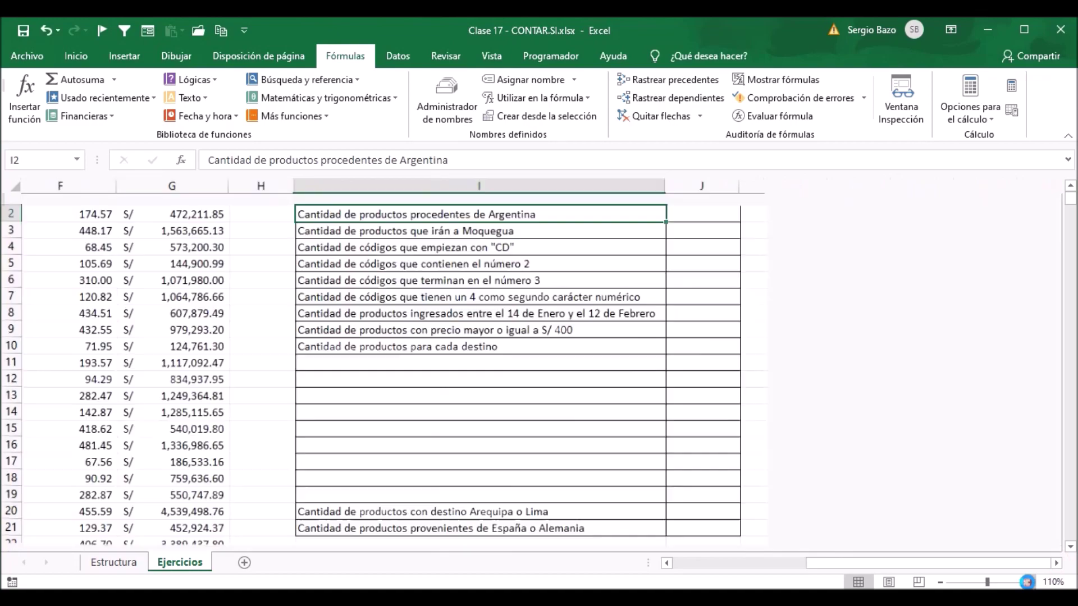
pyautogui.click(1031, 582)
pyautogui.click(1031, 582)
pyautogui.click(1030, 582)
pyautogui.click(1030, 582)
pyautogui.click(1030, 582)
pyautogui.click(1030, 582)
pyautogui.click(1030, 582)
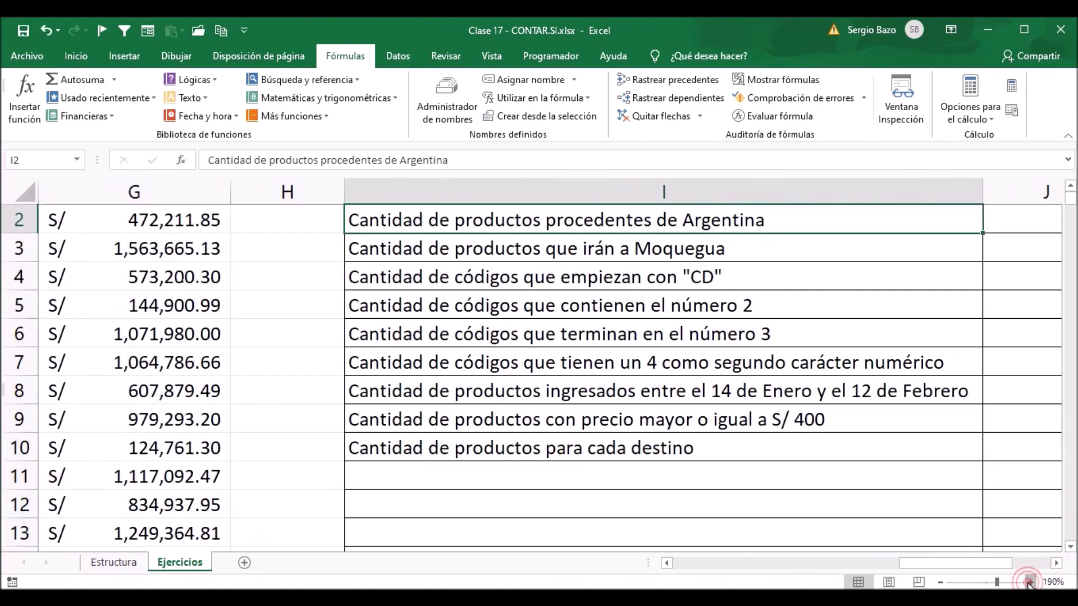
pyautogui.click(1055, 563)
pyautogui.click(1055, 563)
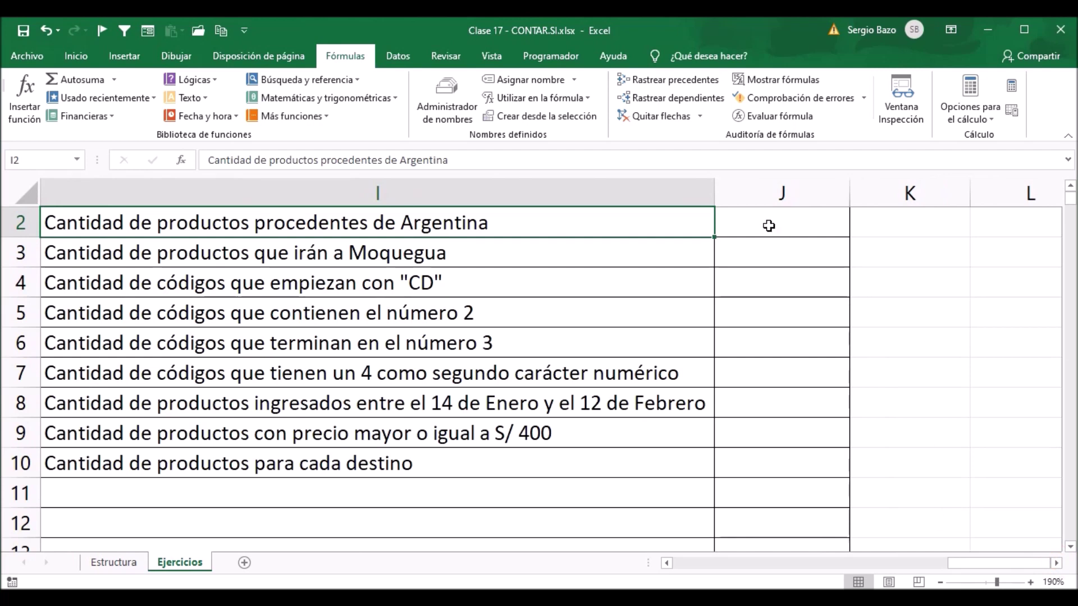
pyautogui.click(768, 226)
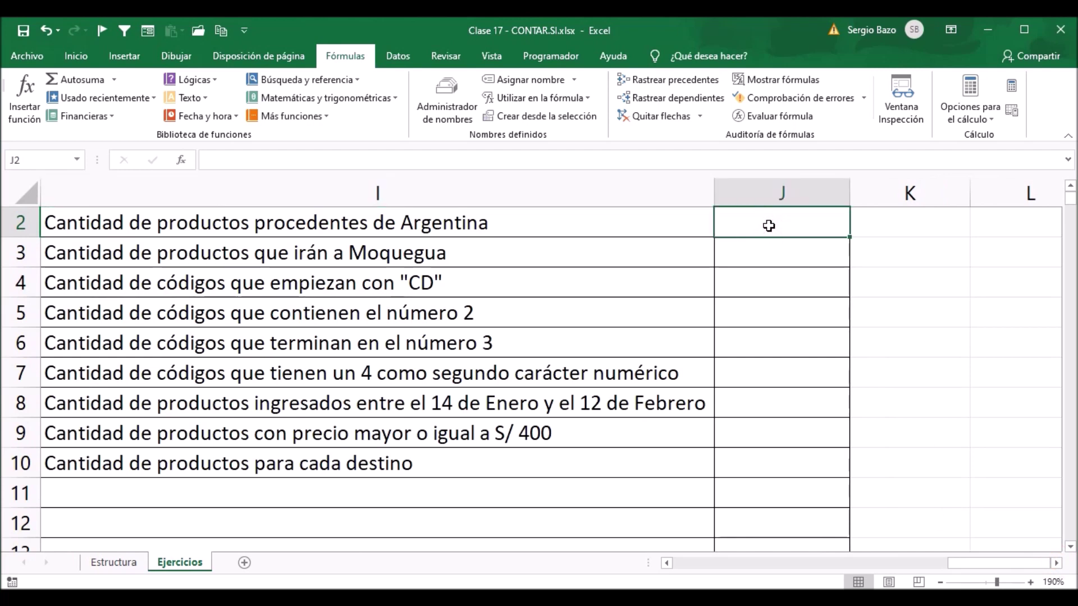
pyautogui.write('=con')
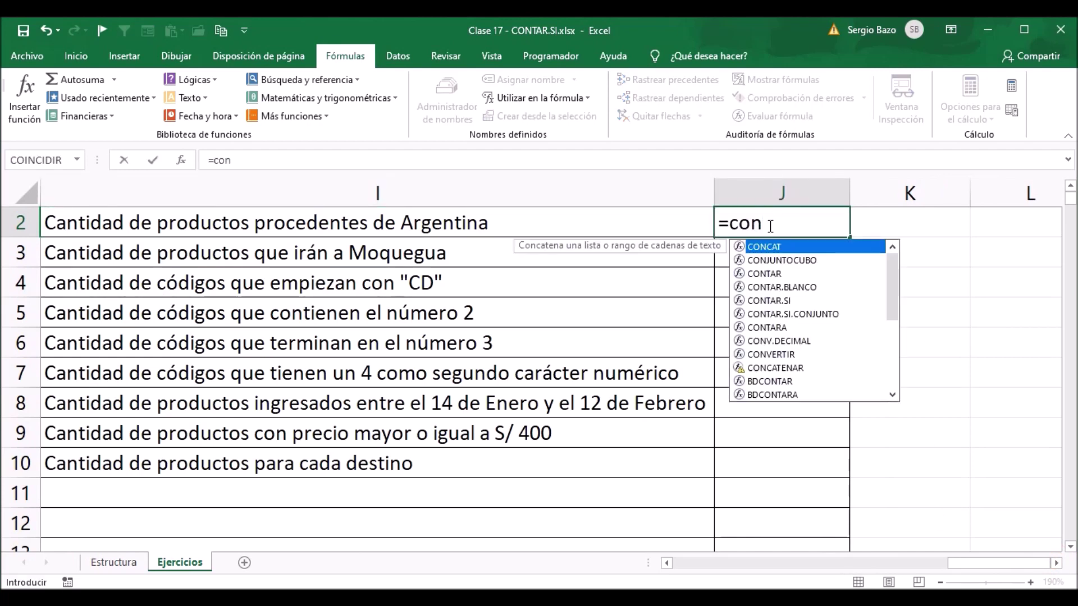
# Step: Enter =CONTAR.SI(Procedencia;"argentina") in J2, returning 112 products from Argentina
pyautogui.press('Down')
pyautogui.press('Down')
pyautogui.press('Down')
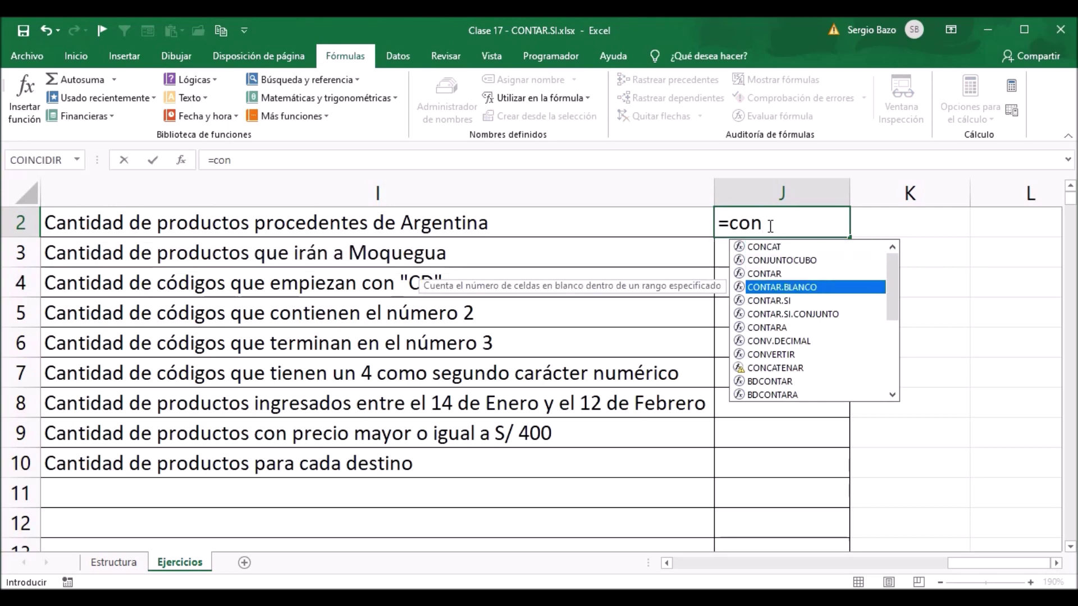
pyautogui.press('Down')
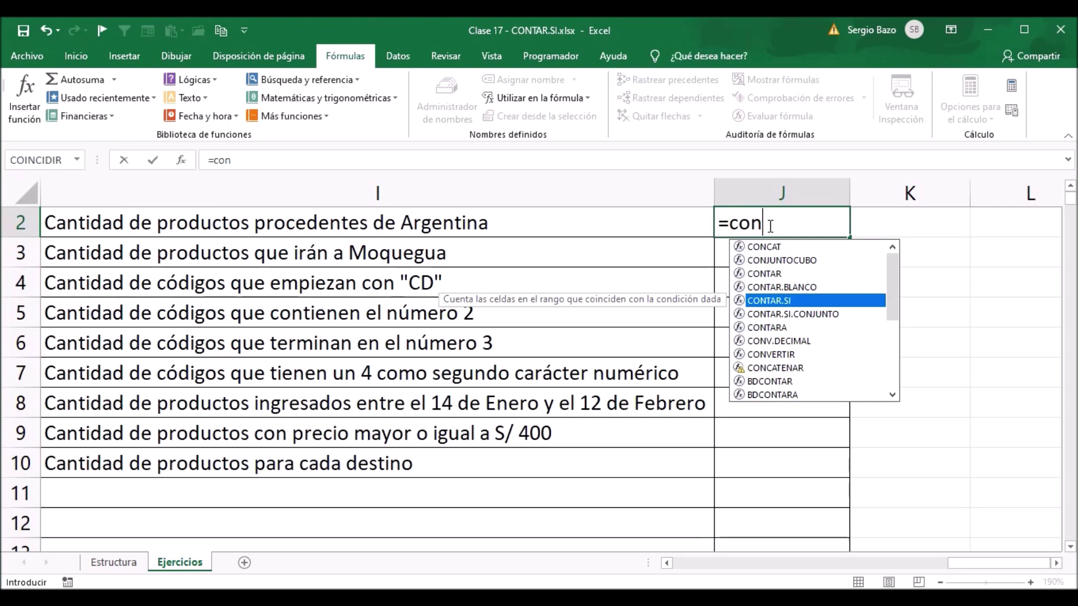
pyautogui.press('Tab')
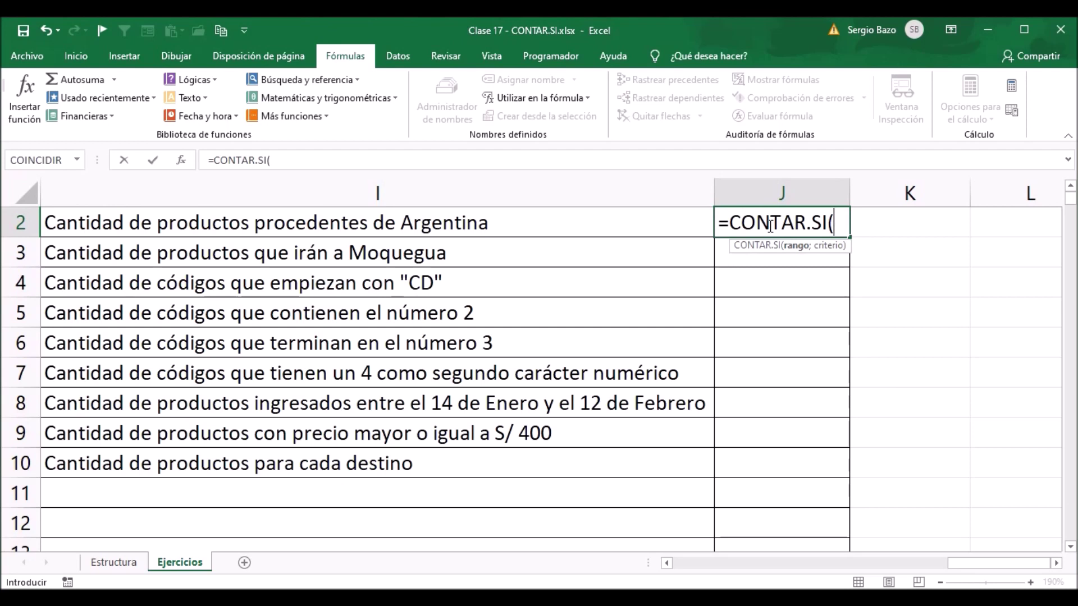
pyautogui.write('proce')
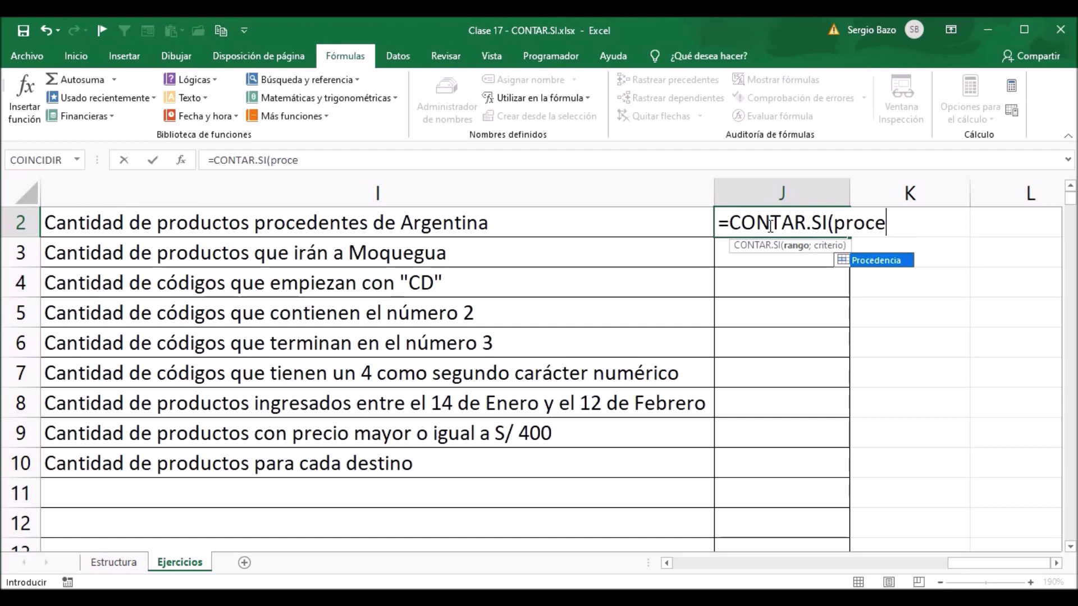
pyautogui.press('Tab')
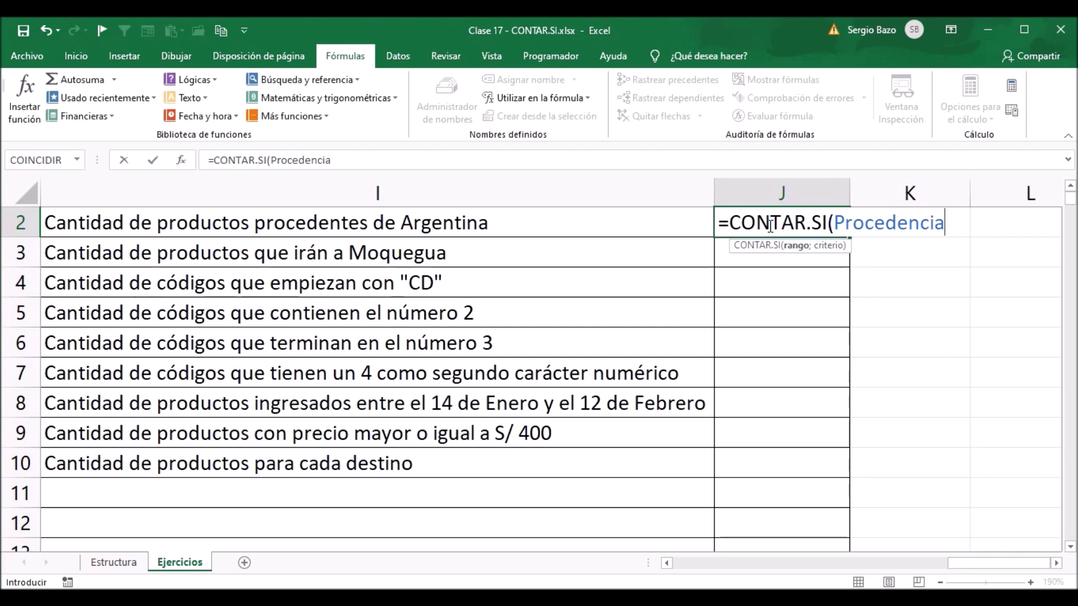
pyautogui.write(';')
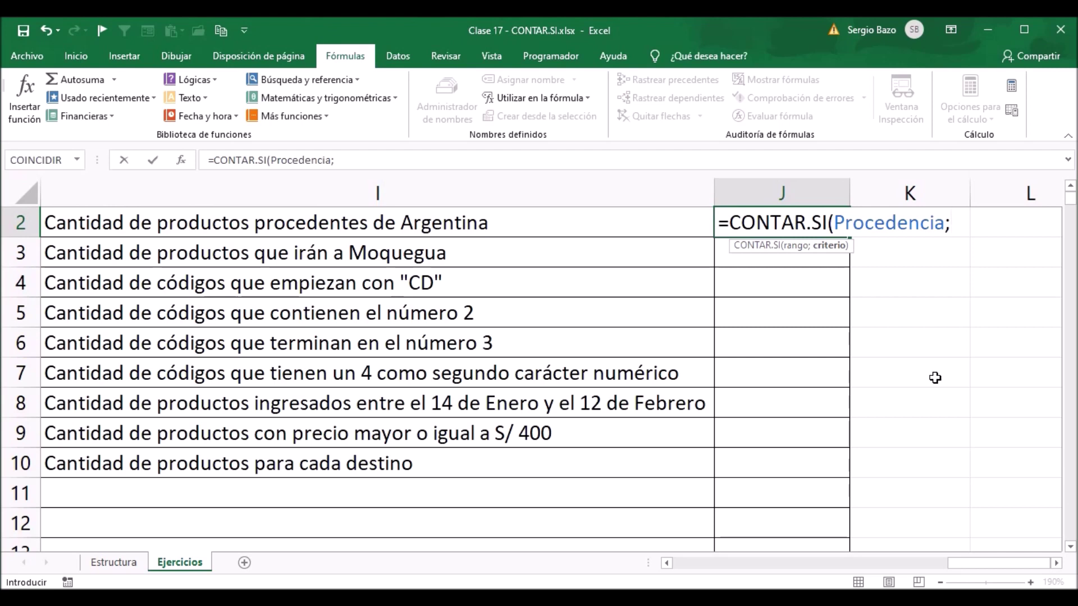
pyautogui.write('"')
pyautogui.write('argen')
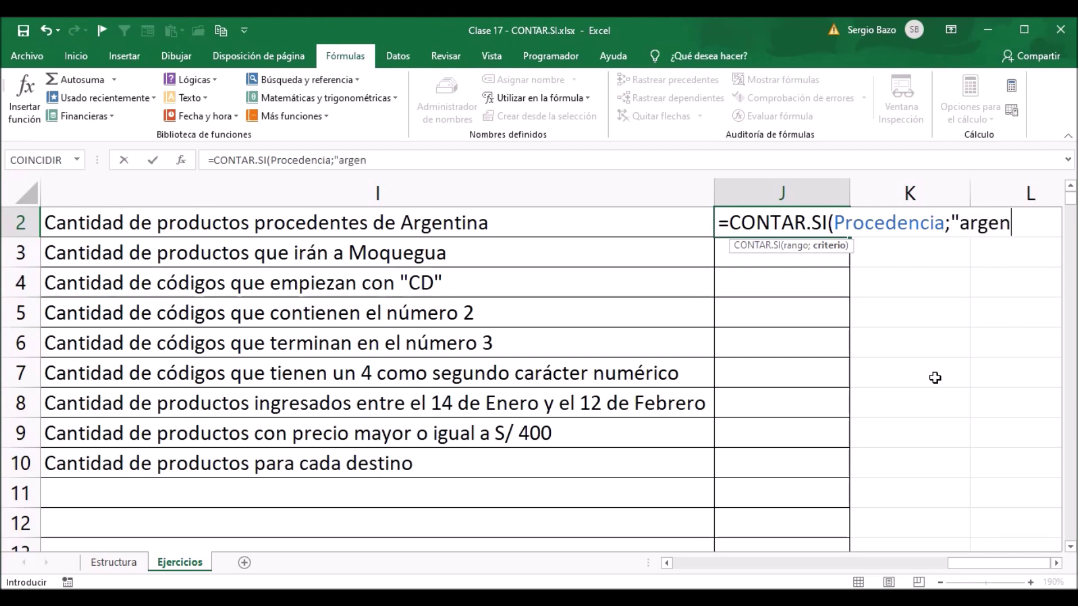
pyautogui.write('tina')
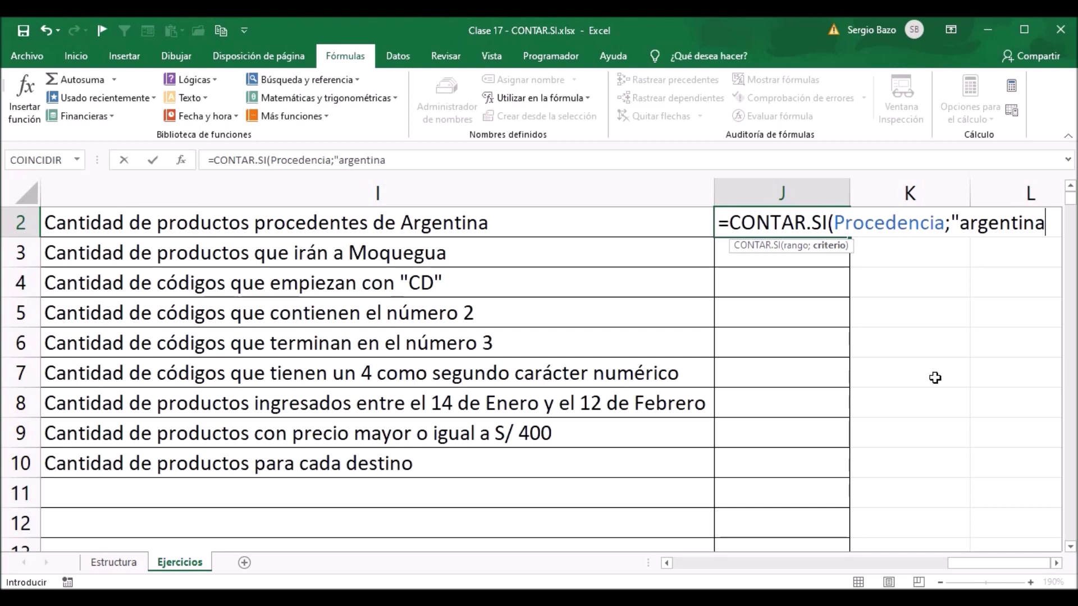
pyautogui.write('"')
pyautogui.write(')')
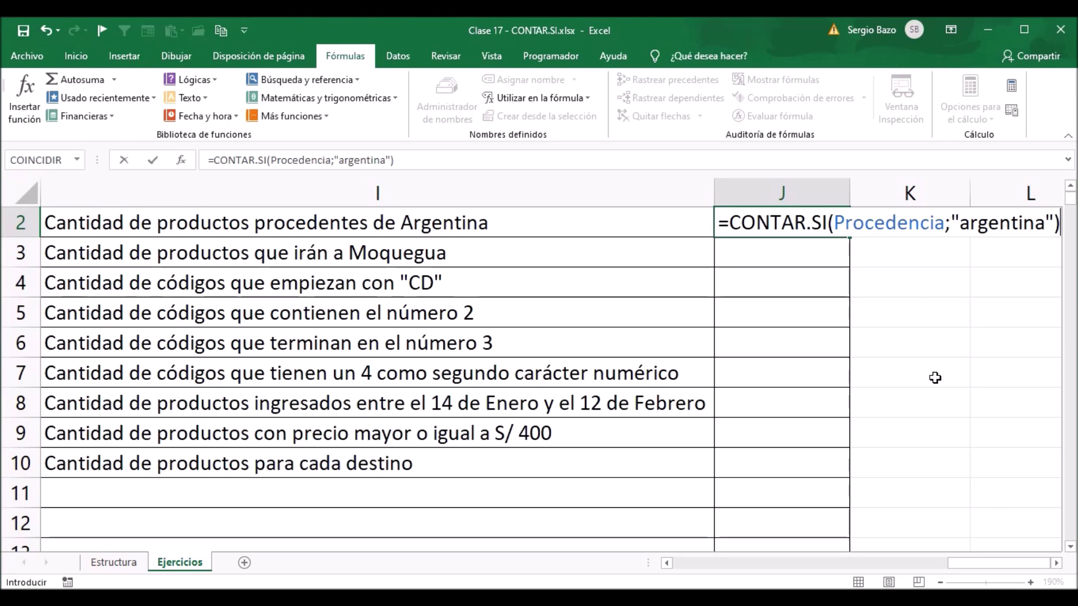
pyautogui.press('Return')
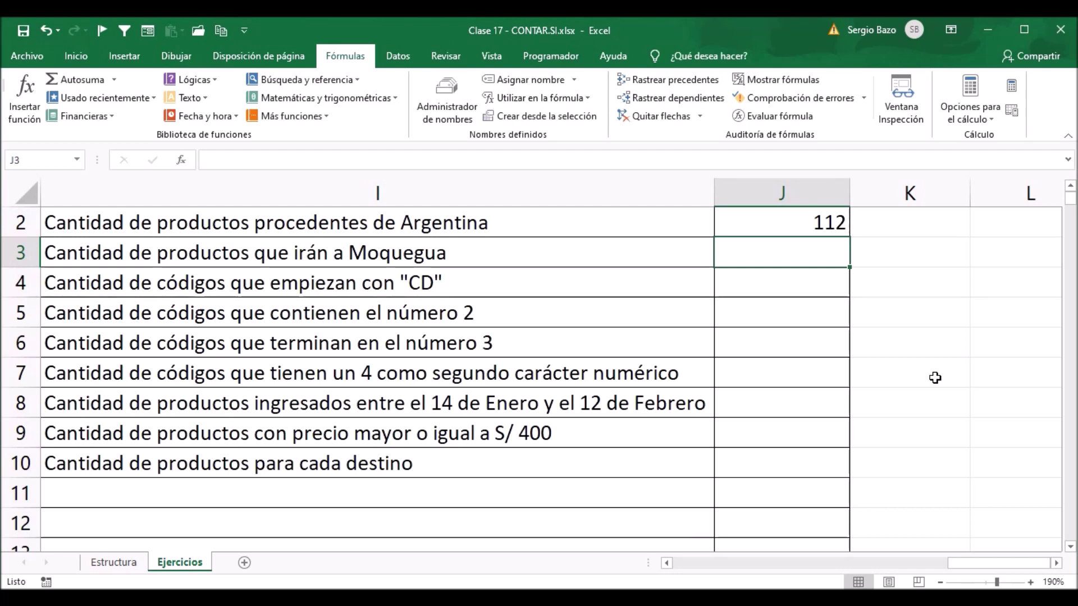
pyautogui.write('=co')
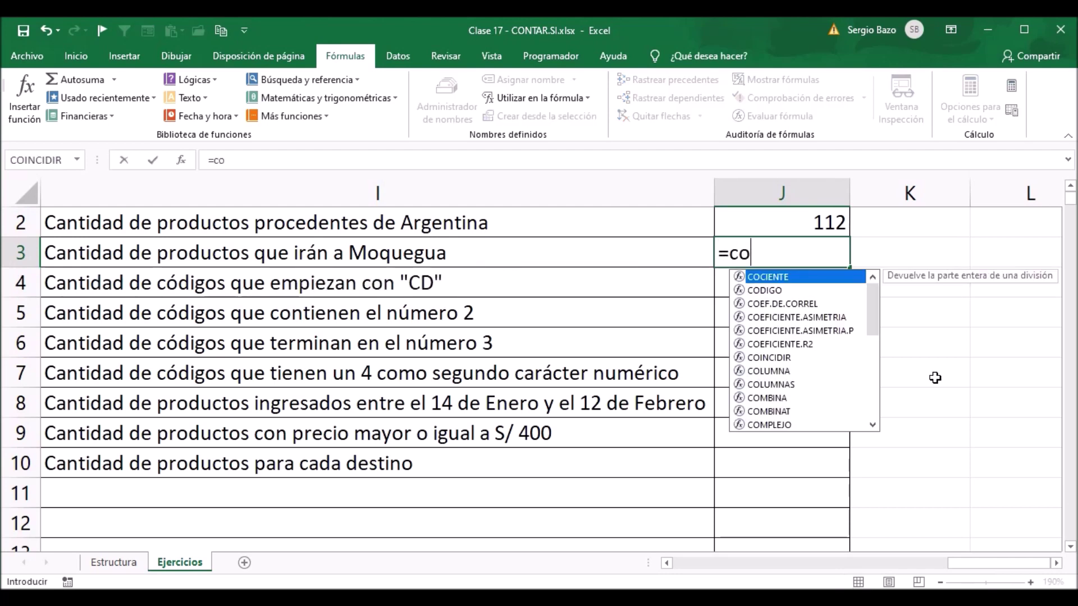
pyautogui.write('nt')
# Step: Complete J3 as =CONTAR.SI(Destino;"moquegua"), returning 123 products bound for Moquegua
pyautogui.press('Down')
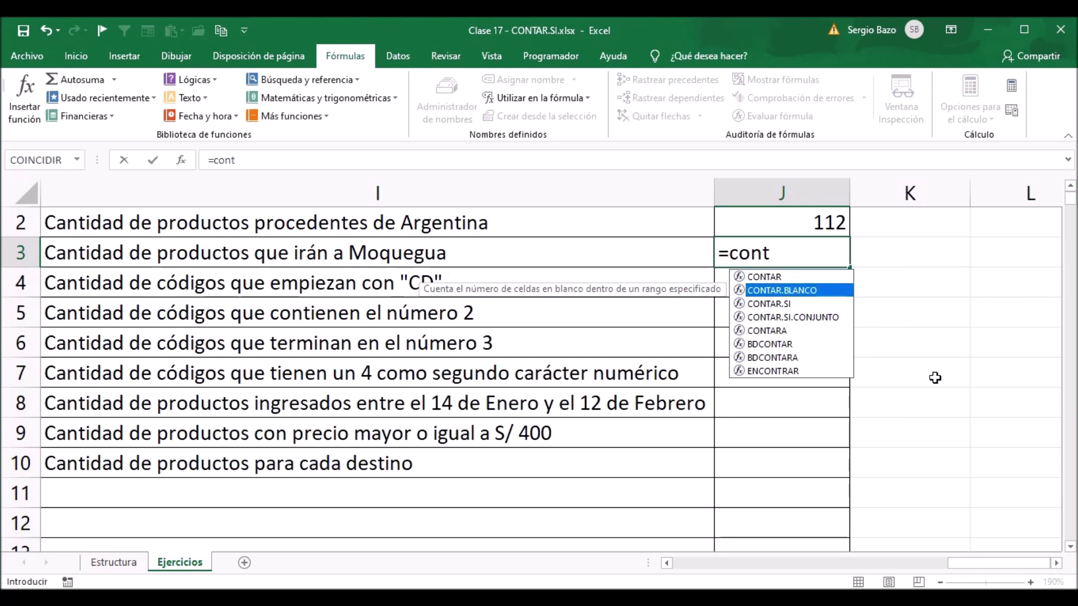
pyautogui.press('Down')
pyautogui.press('Tab')
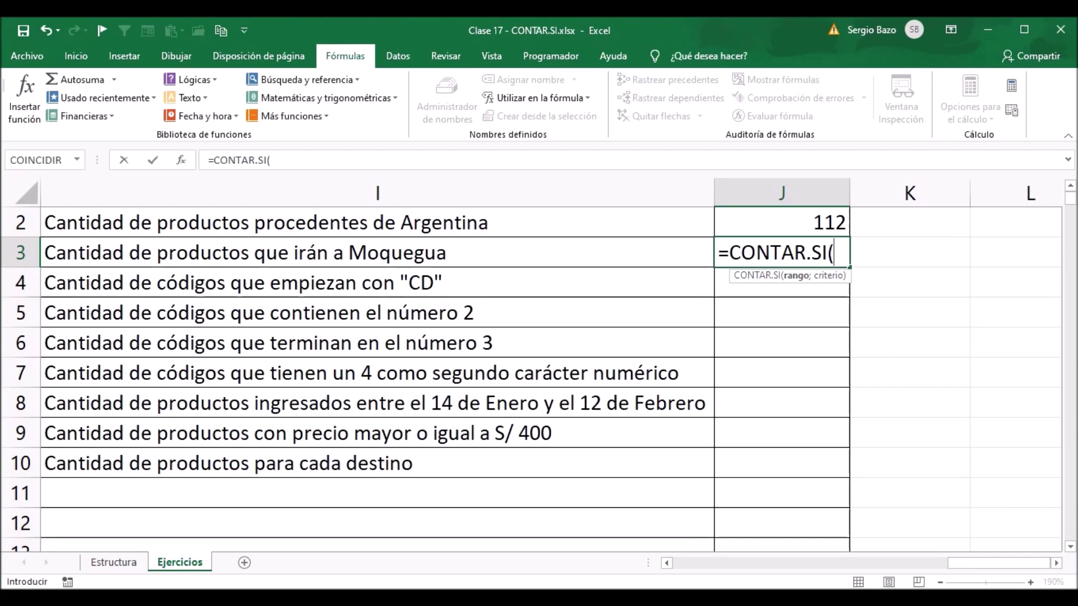
pyautogui.moveTo(999, 563); pyautogui.dragTo(696, 555)
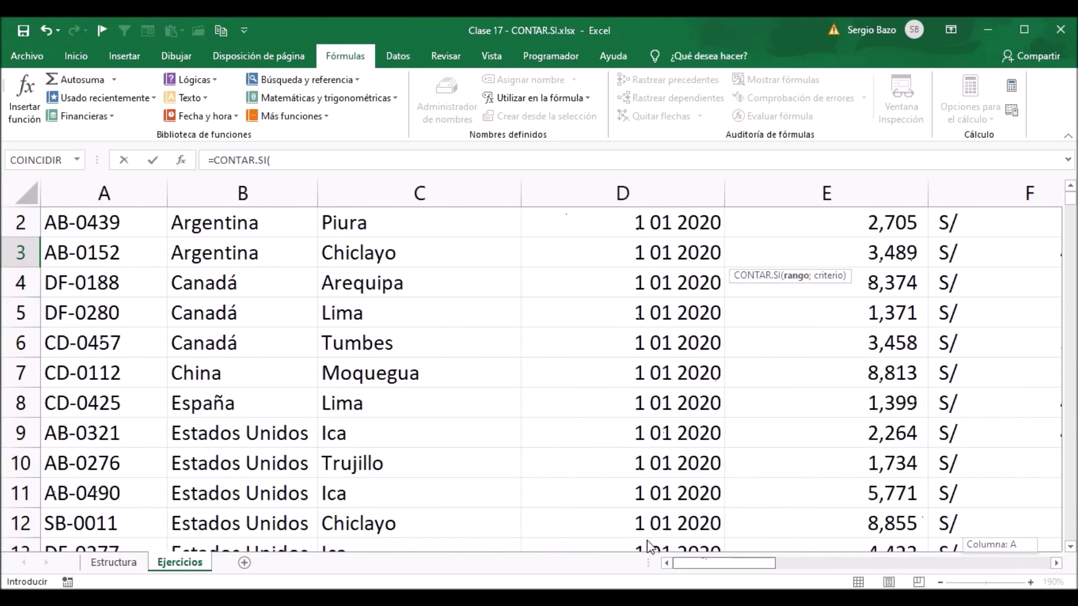
pyautogui.scroll(1, 561, 353)
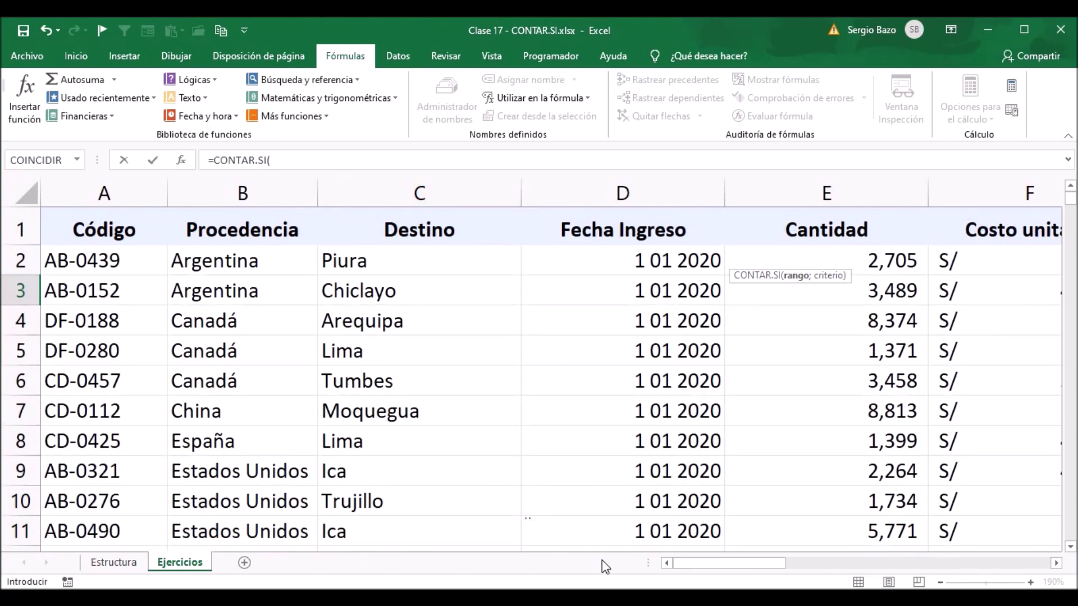
pyautogui.moveTo(676, 562); pyautogui.dragTo(961, 584)
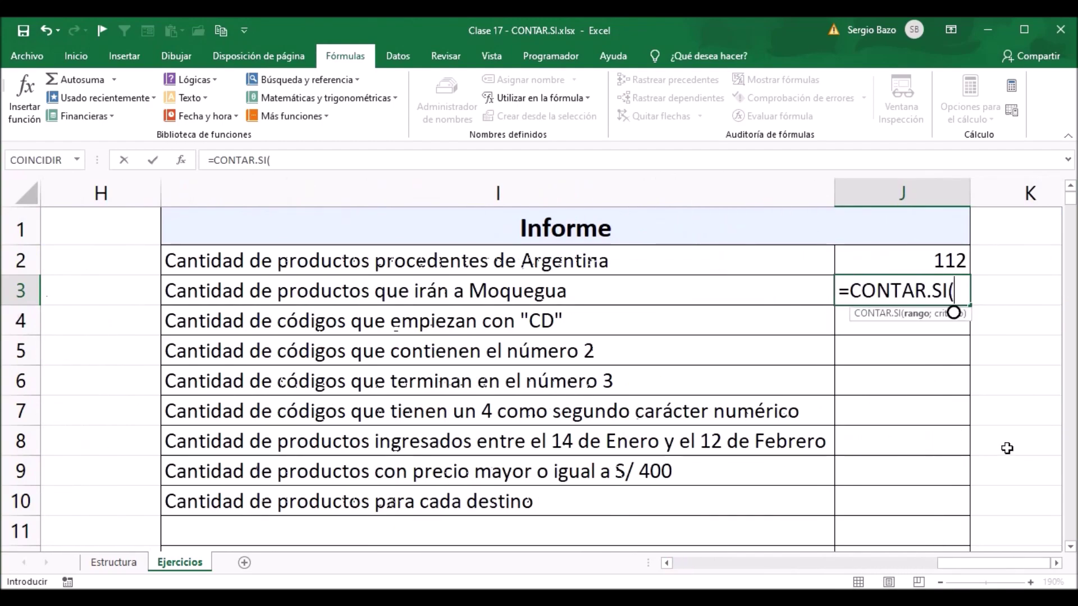
pyautogui.write('de')
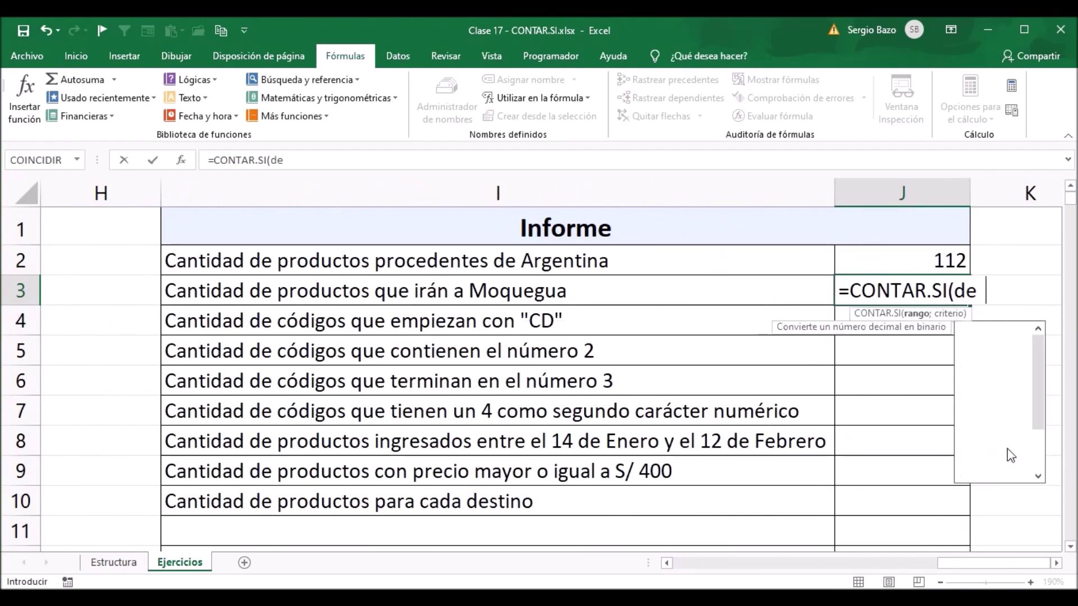
pyautogui.write('stino')
pyautogui.press('Tab')
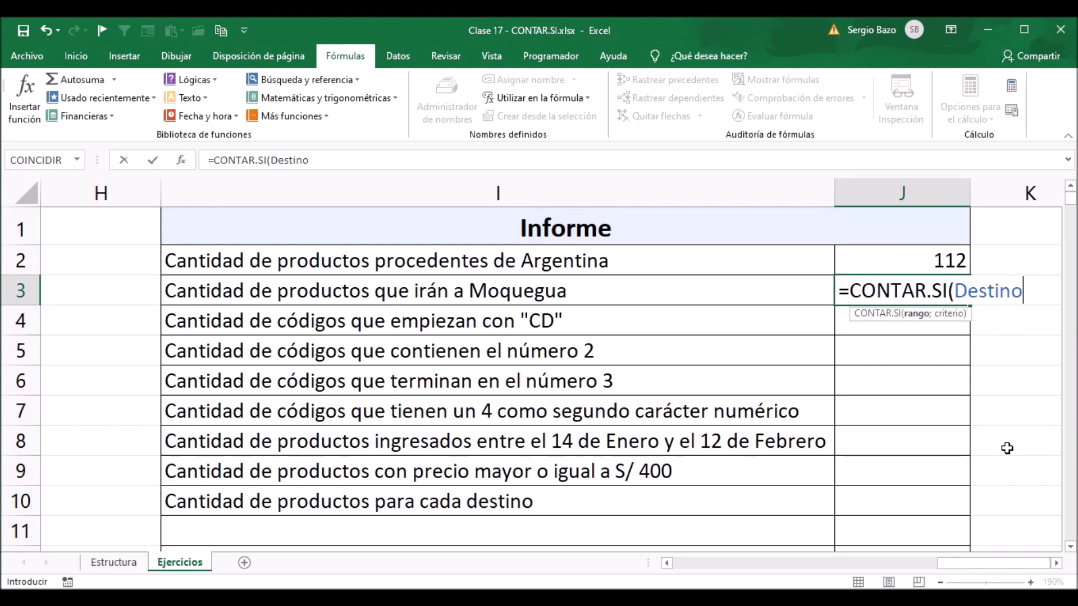
pyautogui.write(';')
pyautogui.write('"moquegua"')
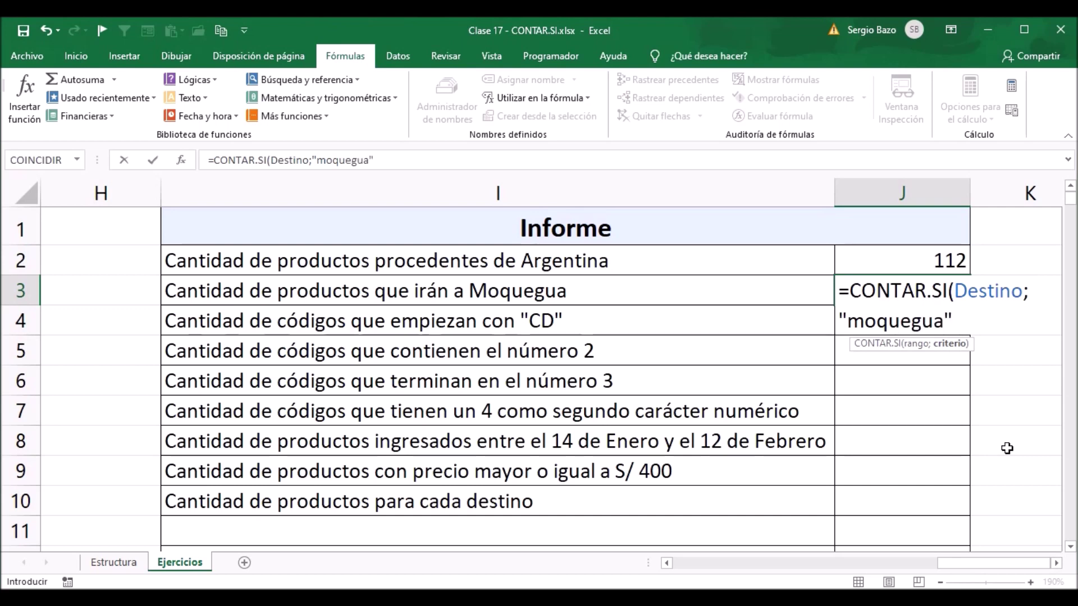
pyautogui.write(')')
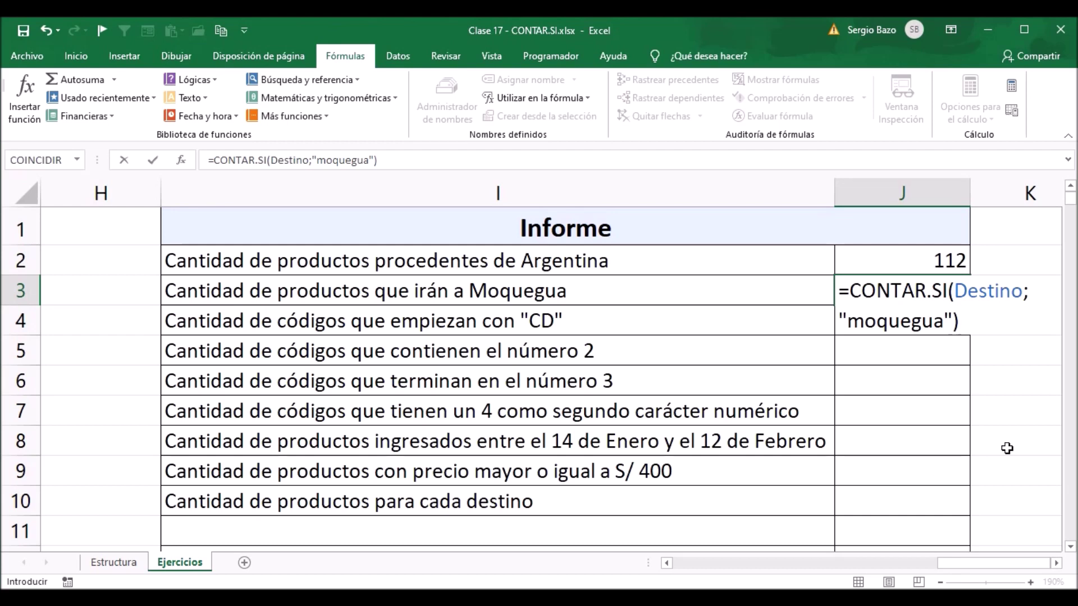
pyautogui.press('Return')
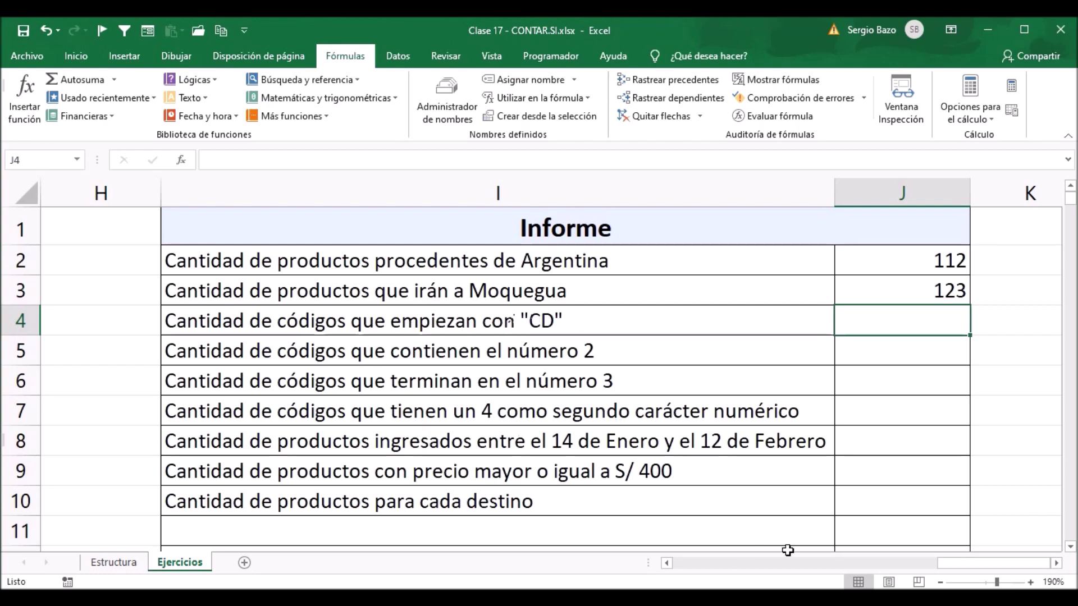
pyautogui.moveTo(1019, 563); pyautogui.dragTo(681, 539)
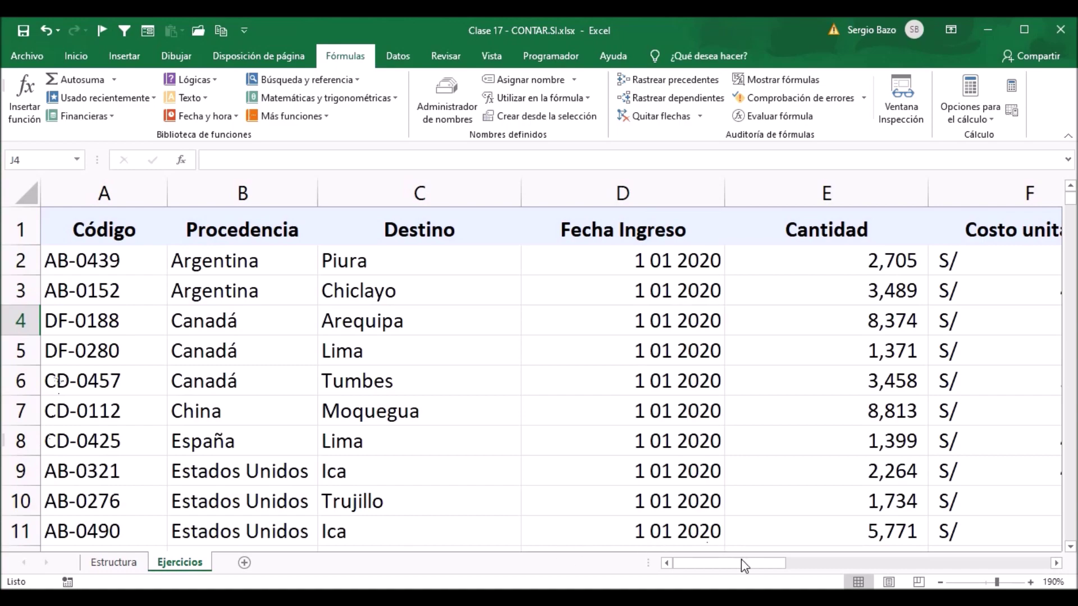
pyautogui.moveTo(745, 564); pyautogui.dragTo(1008, 564)
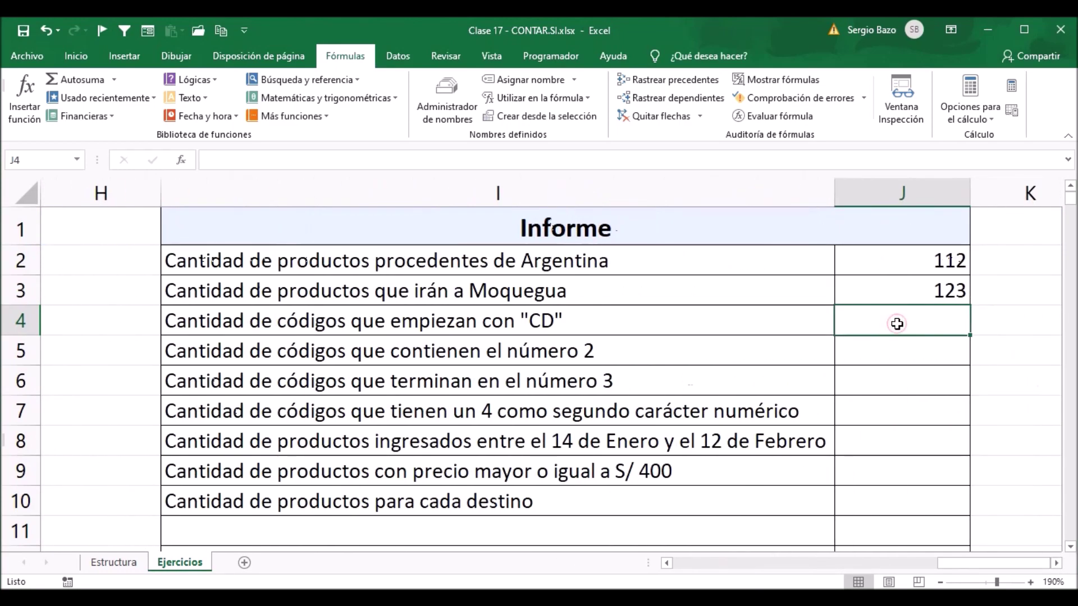
# Step: Type =CONTAR.SI(Código;"cd*" into J4, leaving the formula uncommitted
pyautogui.write('=cont')
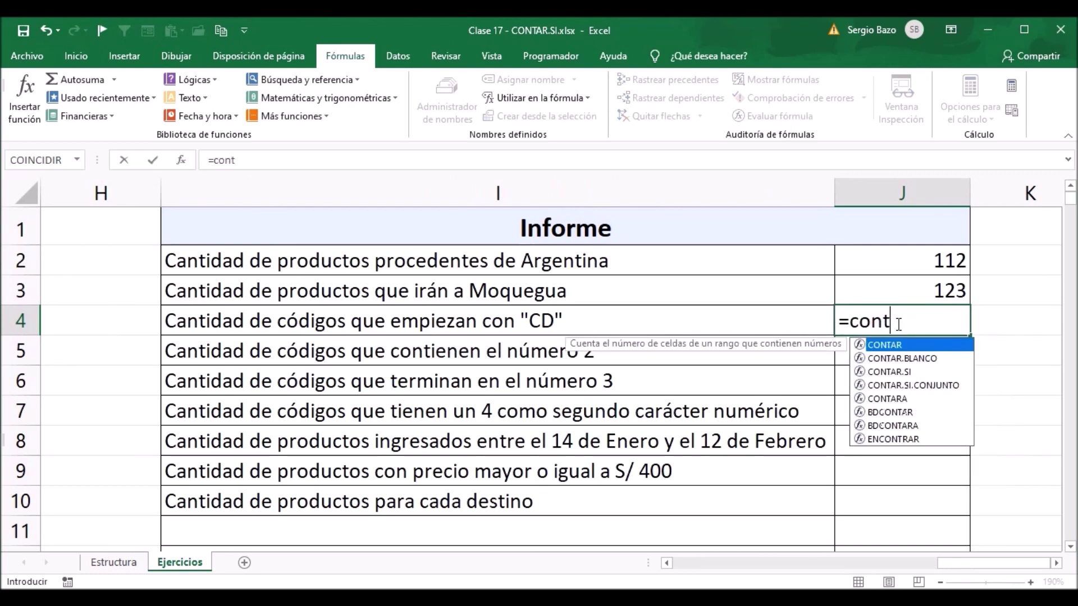
pyautogui.press('Down')
pyautogui.press('Down')
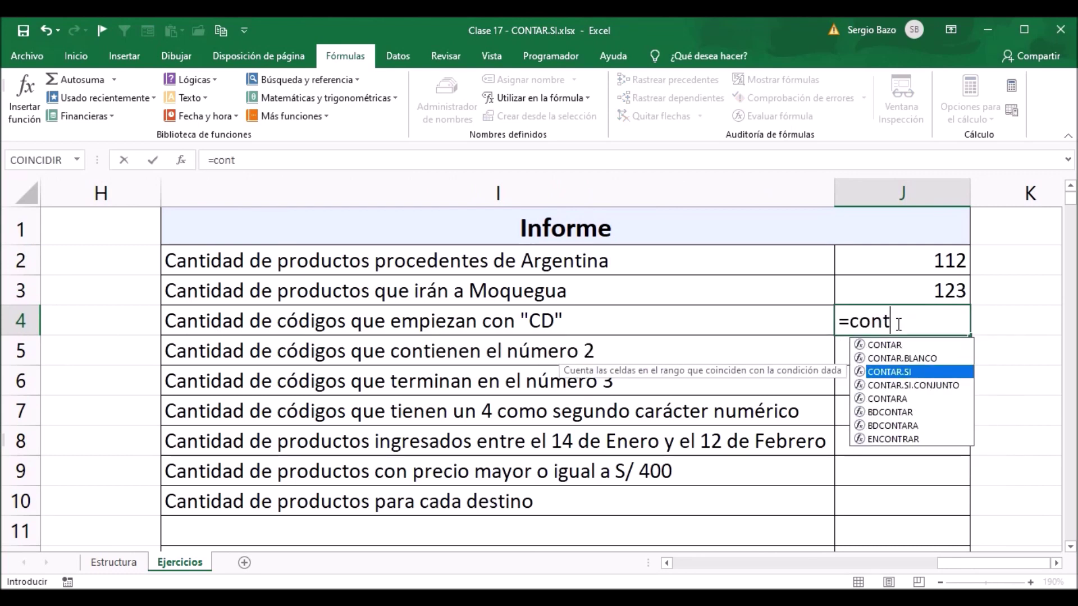
pyautogui.press('Tab')
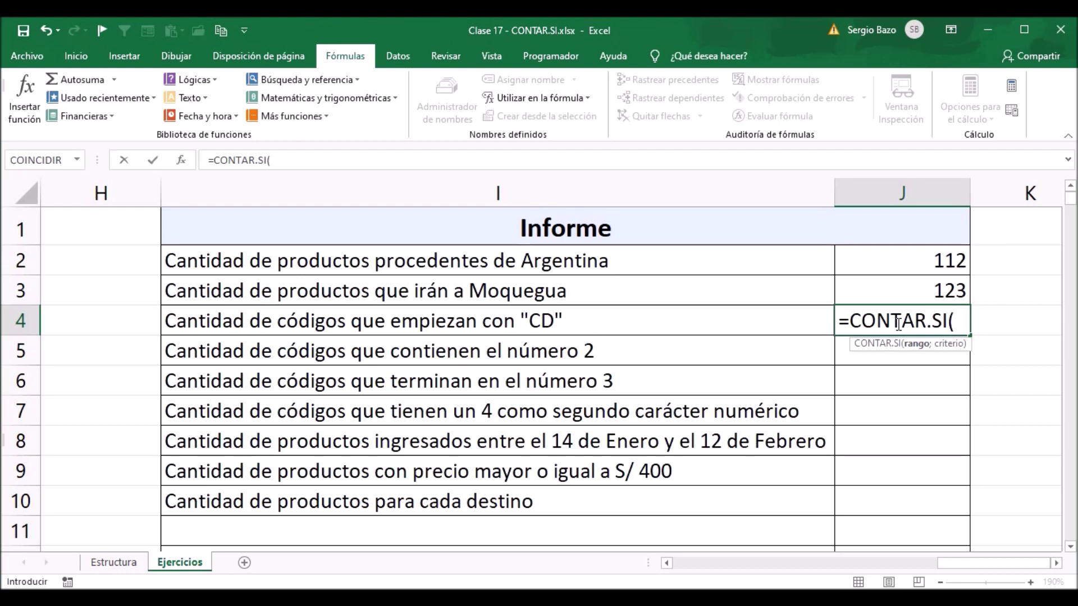
pyautogui.write('c')
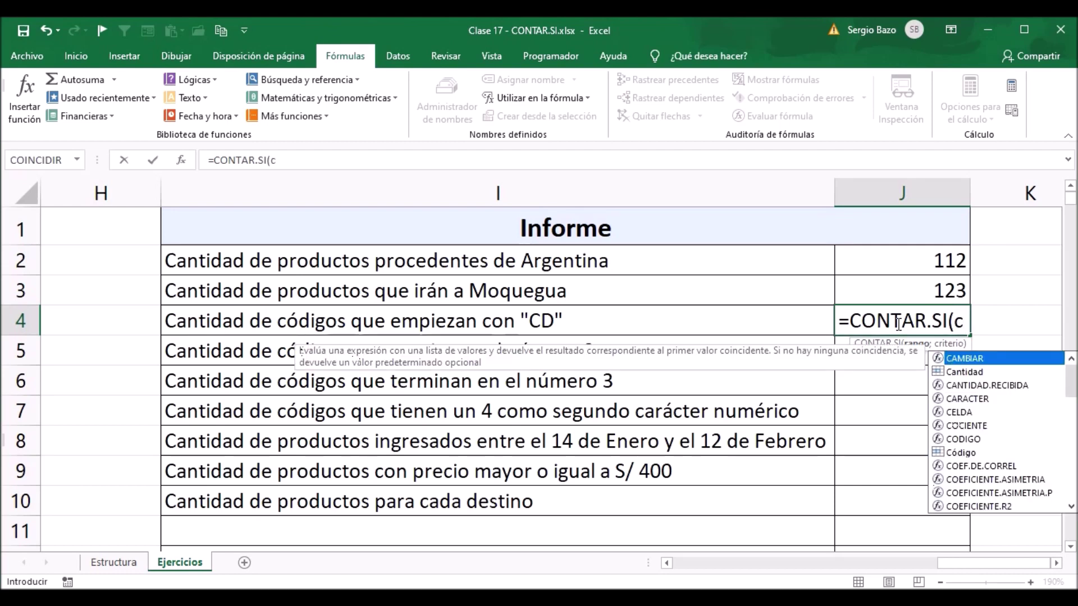
pyautogui.press('Escape')
pyautogui.write('ó')
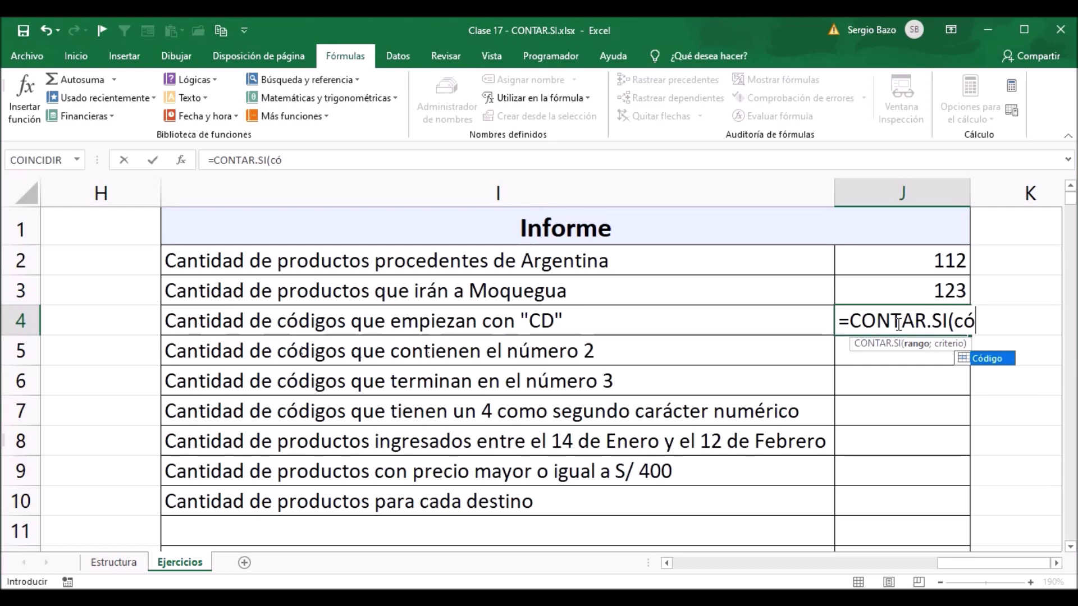
pyautogui.press('Tab')
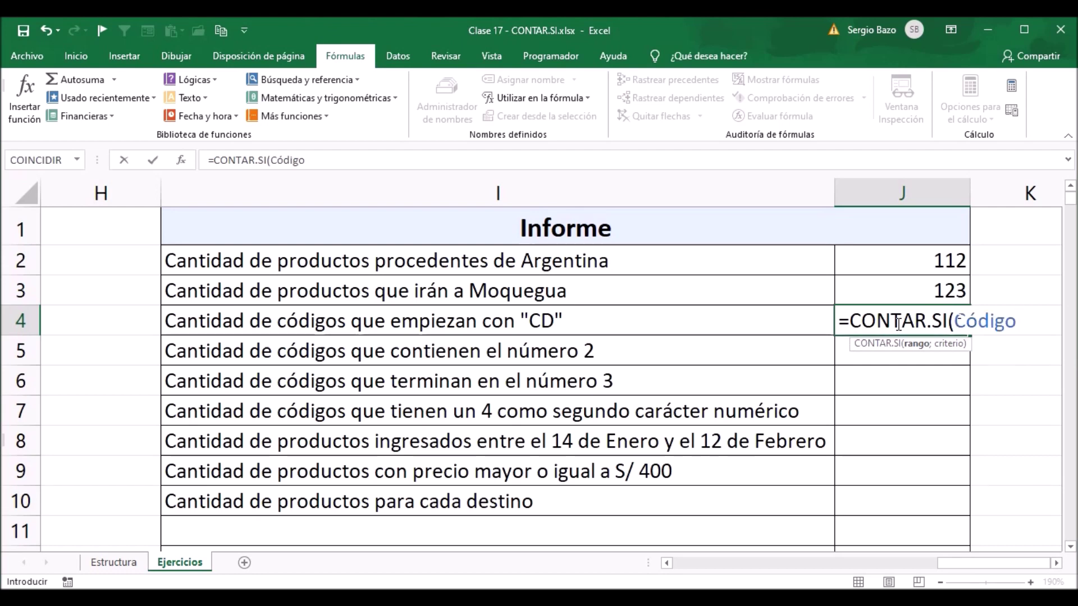
pyautogui.write(';')
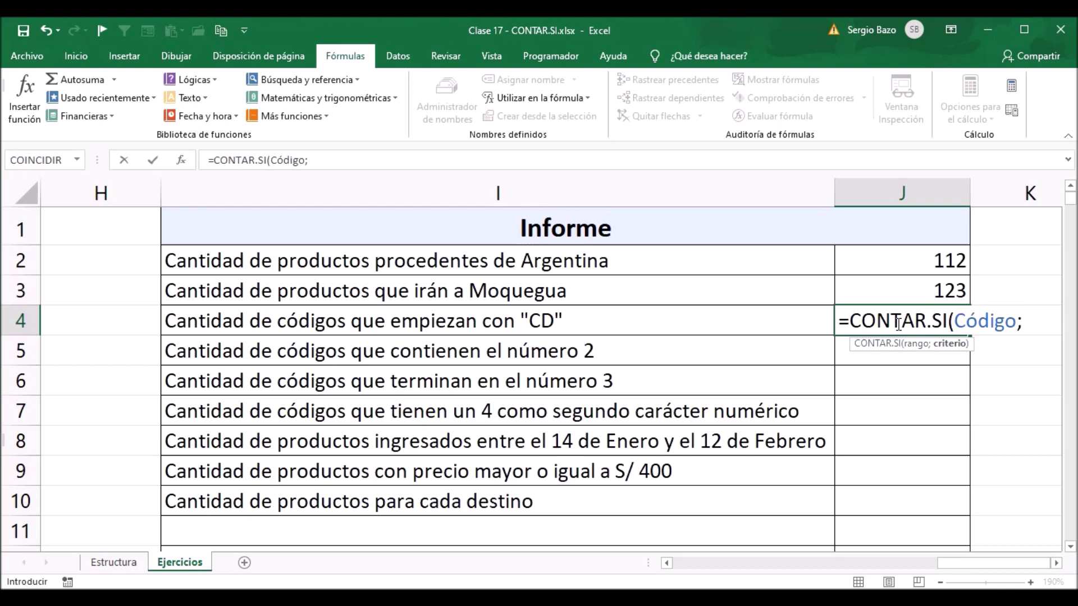
pyautogui.write('"')
pyautogui.write('cd')
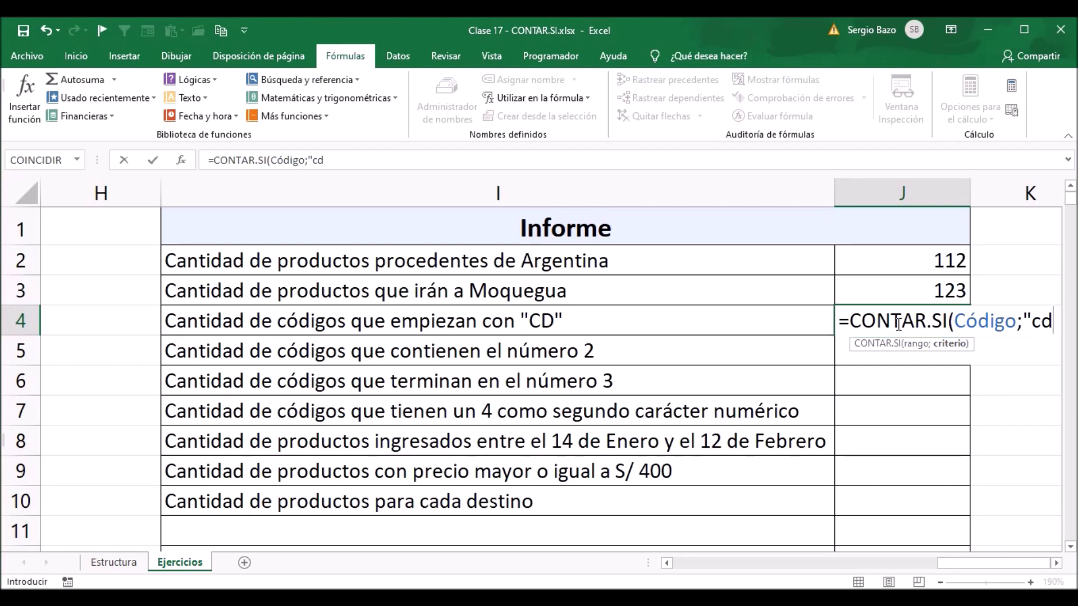
pyautogui.write('*"')
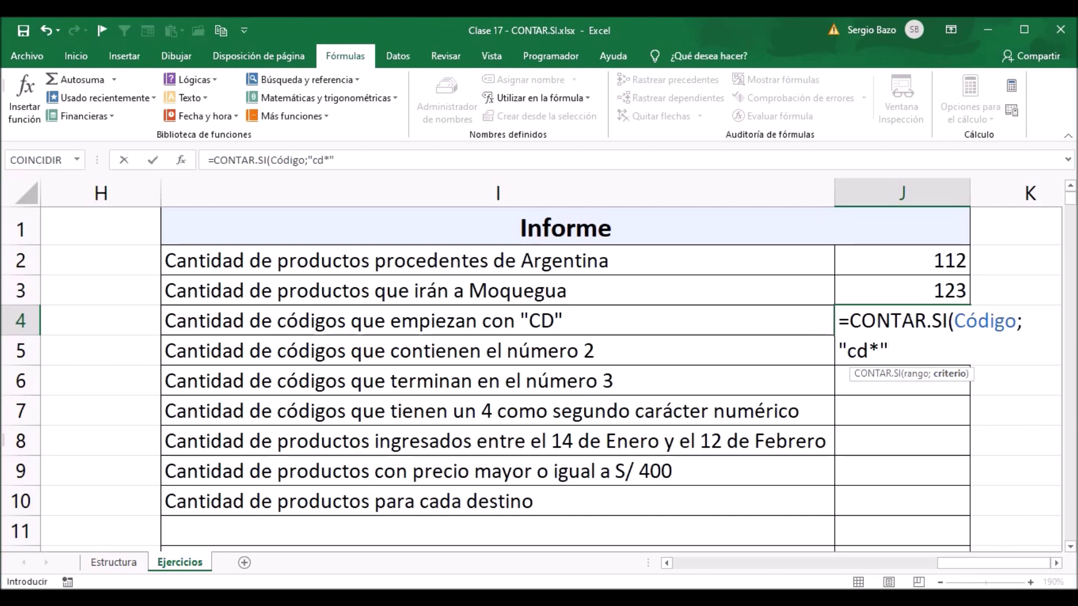
pyautogui.moveTo(847, 351); pyautogui.dragTo(873, 354)
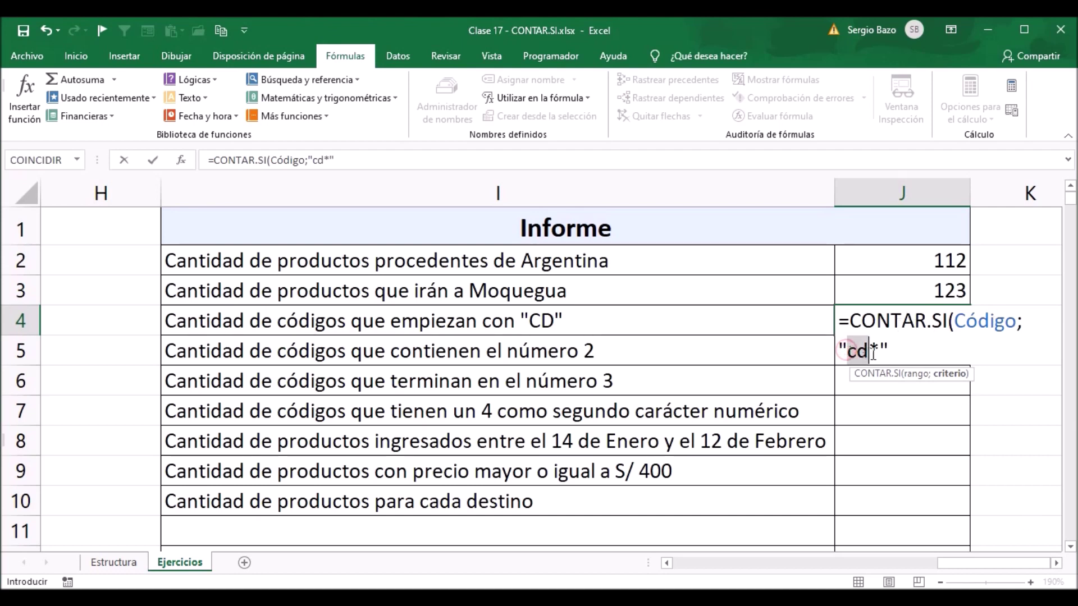
# Step: Close the J4 formula as =CONTAR.SI(Código;"cd*") and commit it, returning 198
pyautogui.click(873, 352)
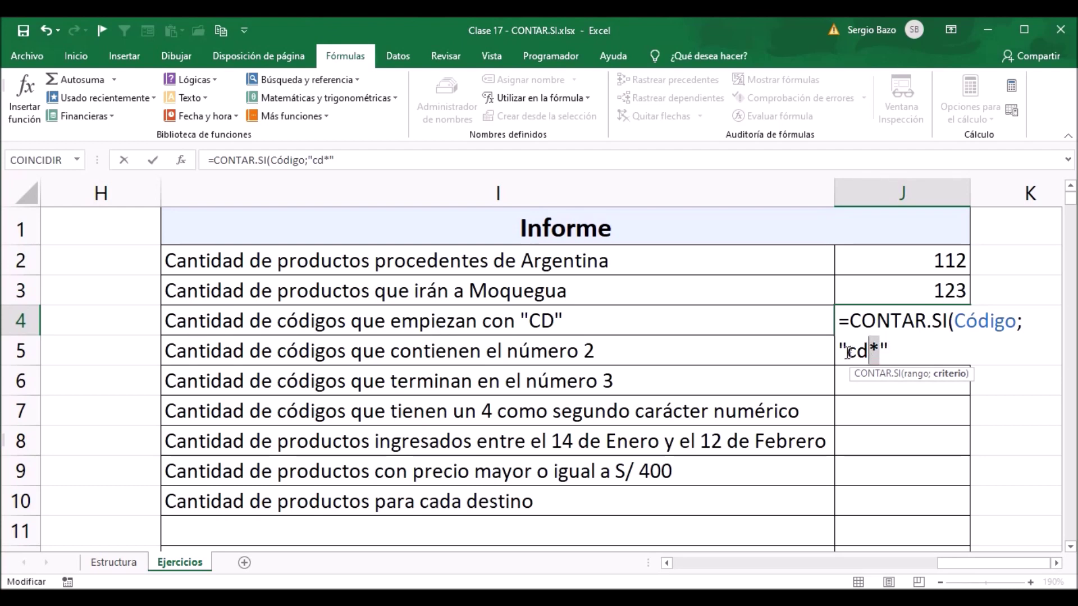
pyautogui.moveTo(847, 353); pyautogui.dragTo(869, 354)
pyautogui.moveTo(869, 351); pyautogui.dragTo(879, 351)
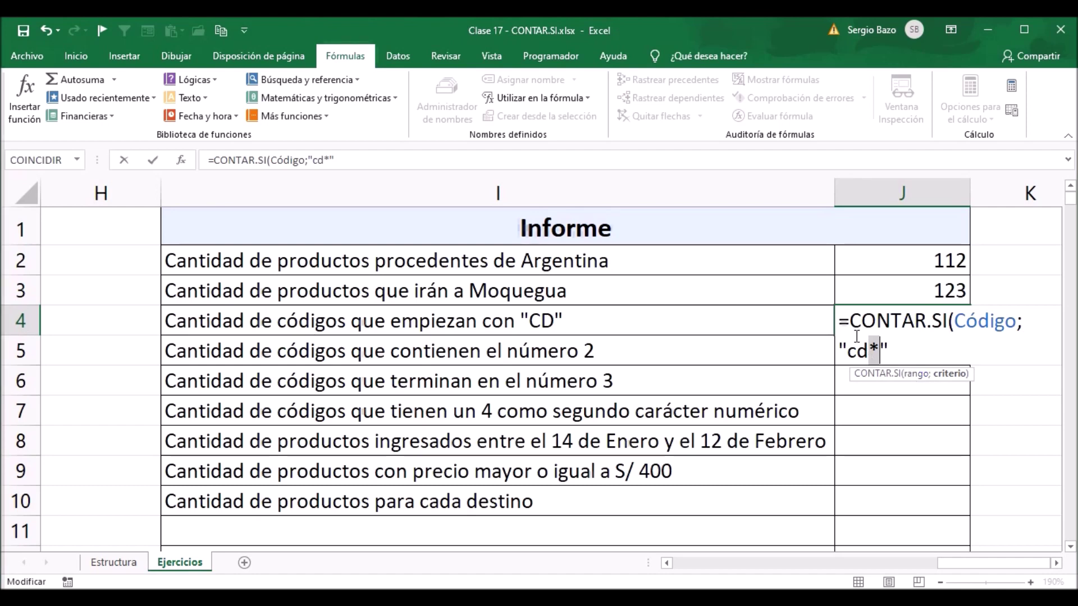
pyautogui.click(872, 351)
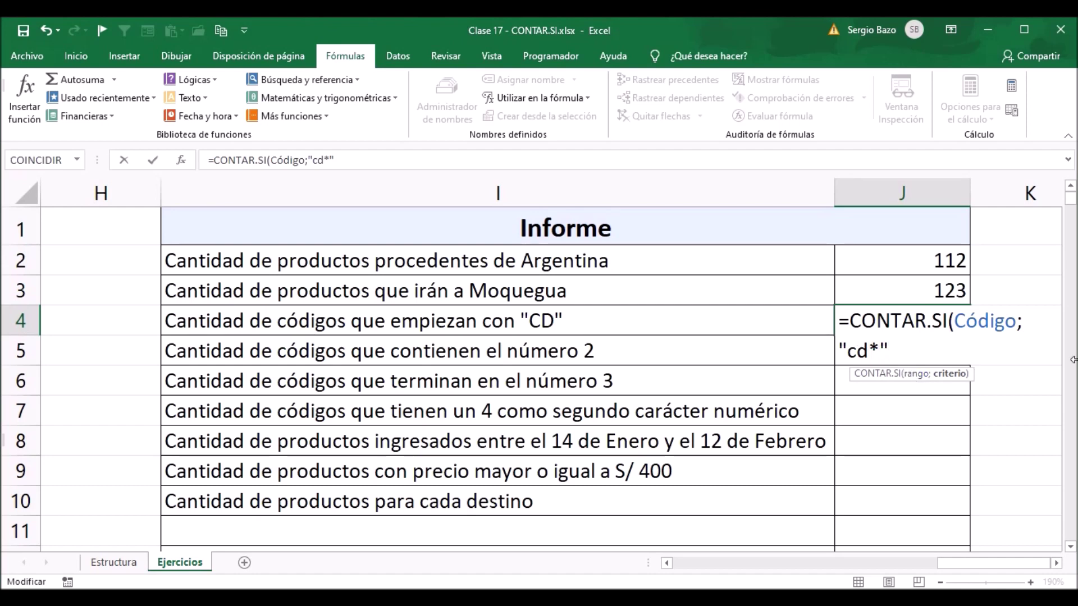
pyautogui.click(887, 352)
pyautogui.write(')')
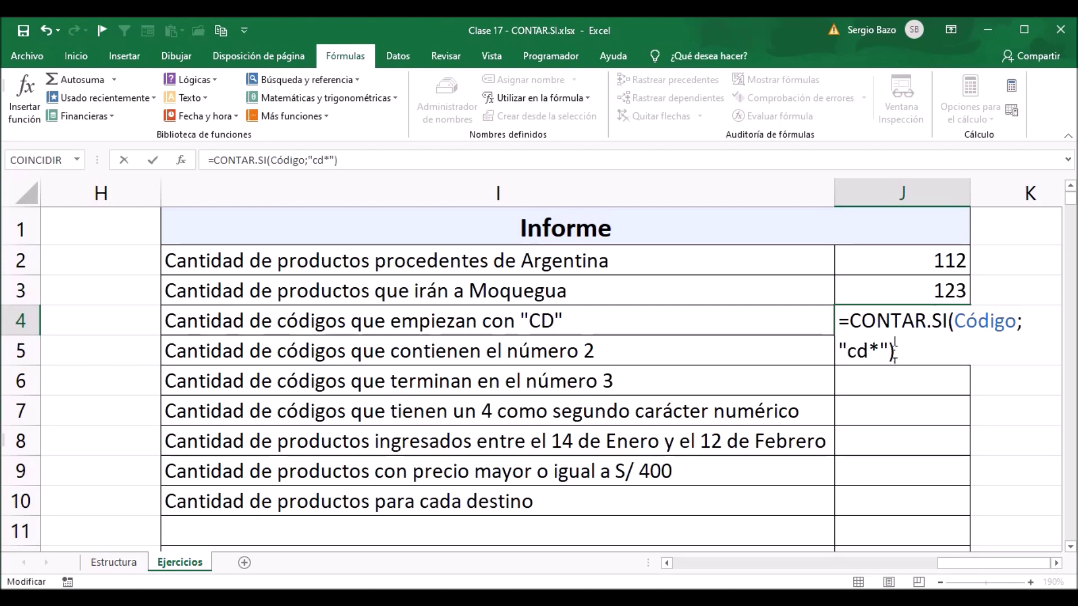
pyautogui.hotkey('ctrl', 'Return')
pyautogui.press('Return')
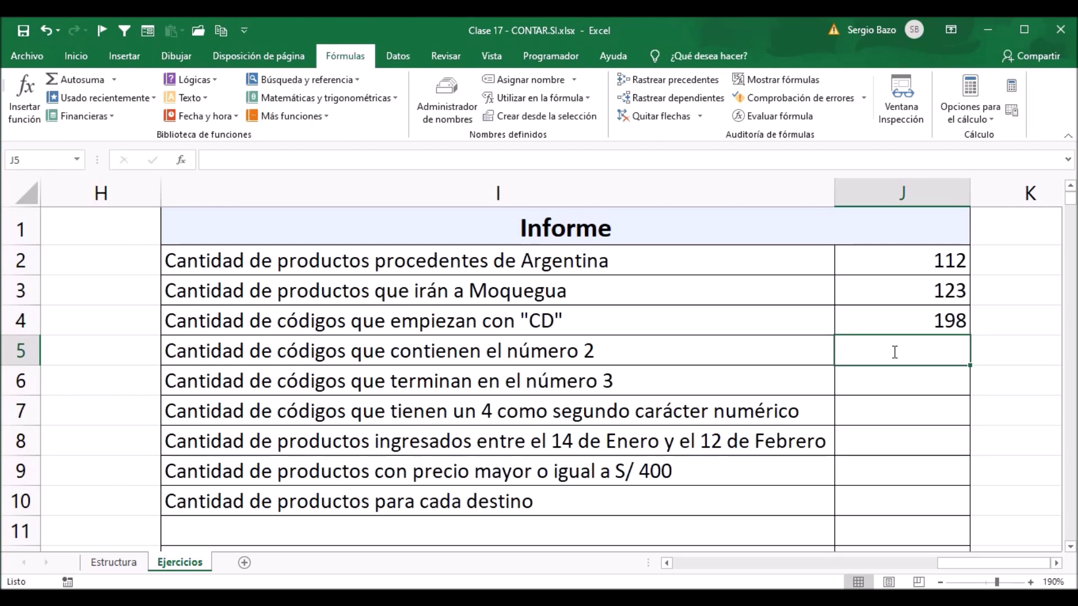
# Step: Type =CONTAR.SI(Código;"*2* into J5 without committing it
pyautogui.write('=c')
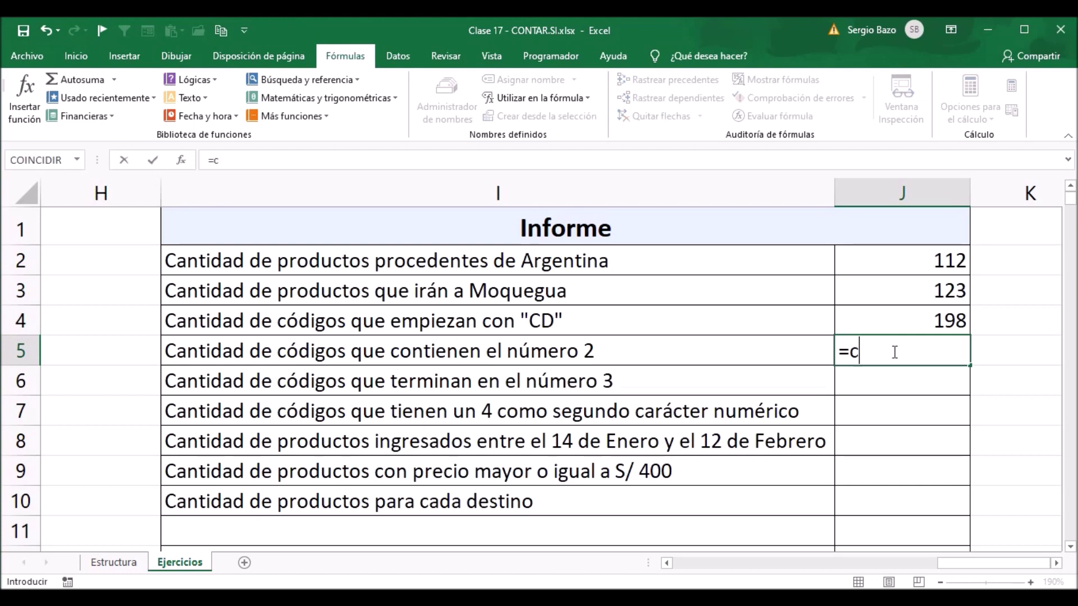
pyautogui.write('on')
pyautogui.press('Down')
pyautogui.press('Down')
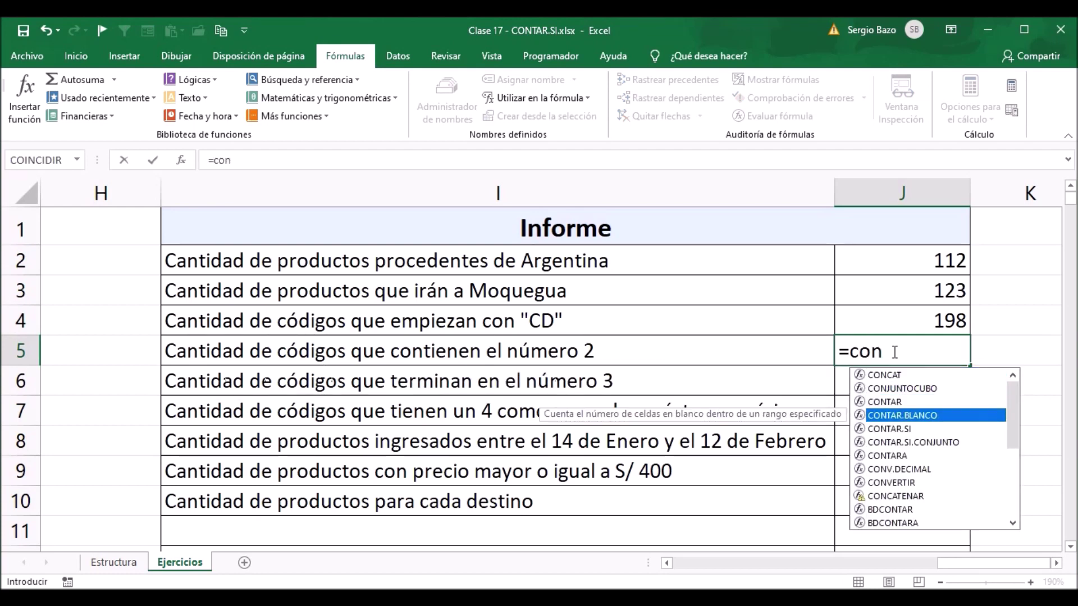
pyautogui.press('Down')
pyautogui.press('Tab')
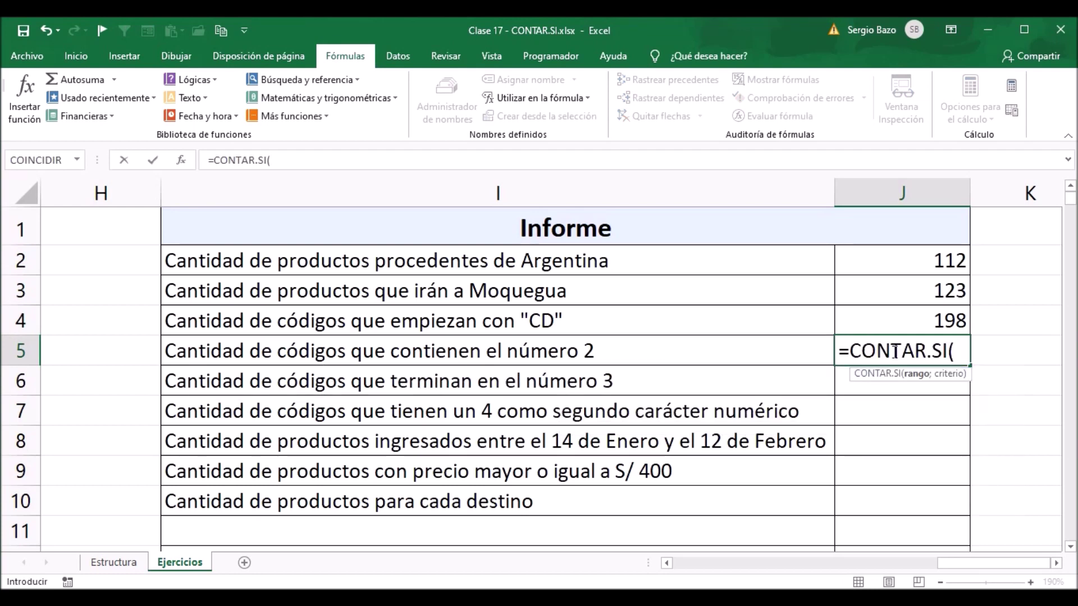
pyautogui.write('código')
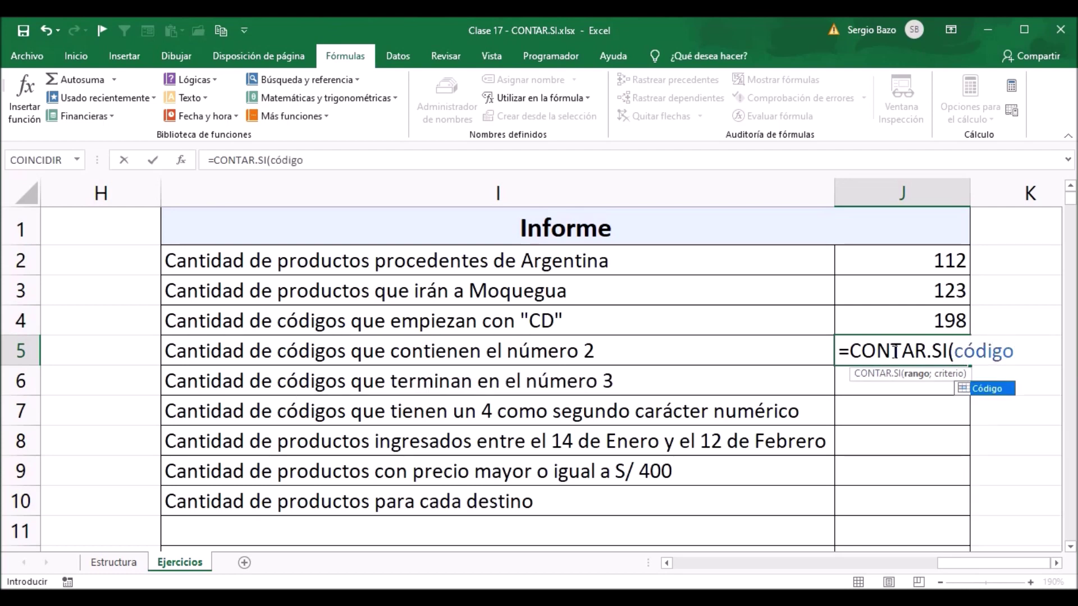
pyautogui.press('Tab')
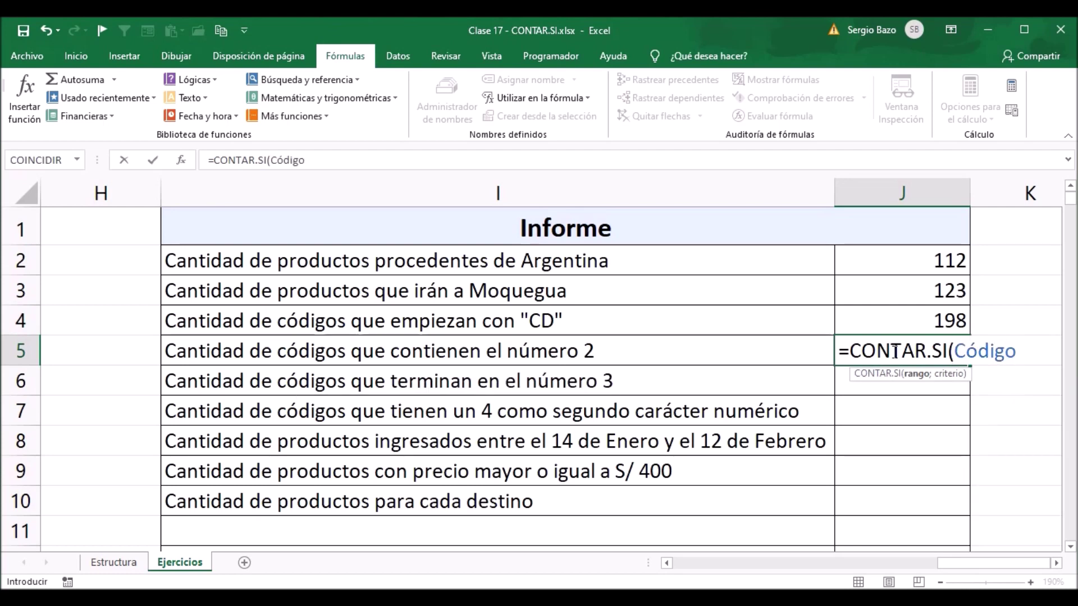
pyautogui.write(';"')
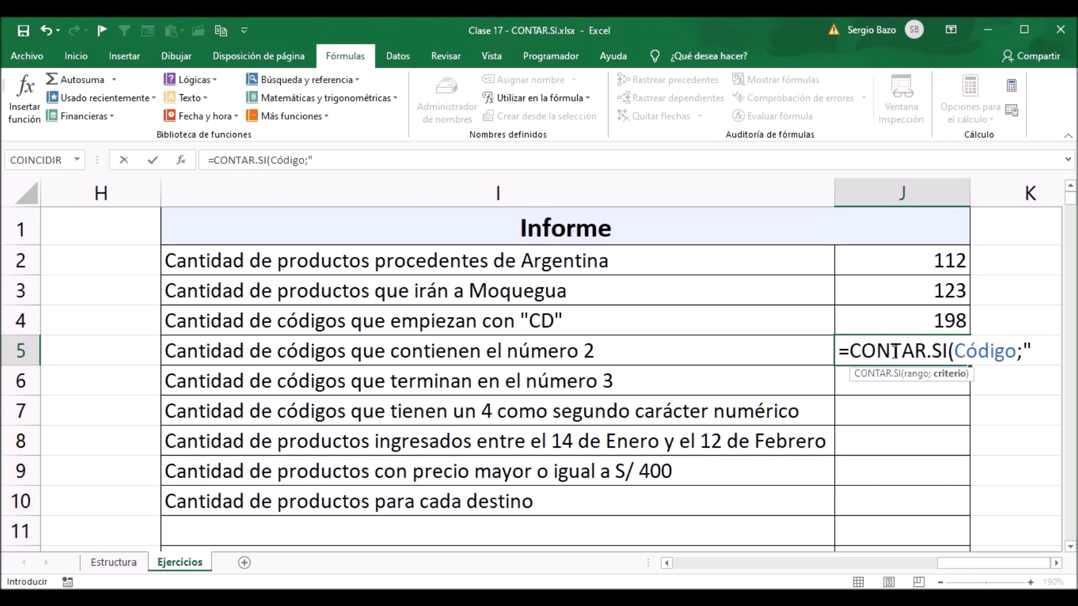
pyautogui.write('*')
pyautogui.write('2')
pyautogui.write('*')
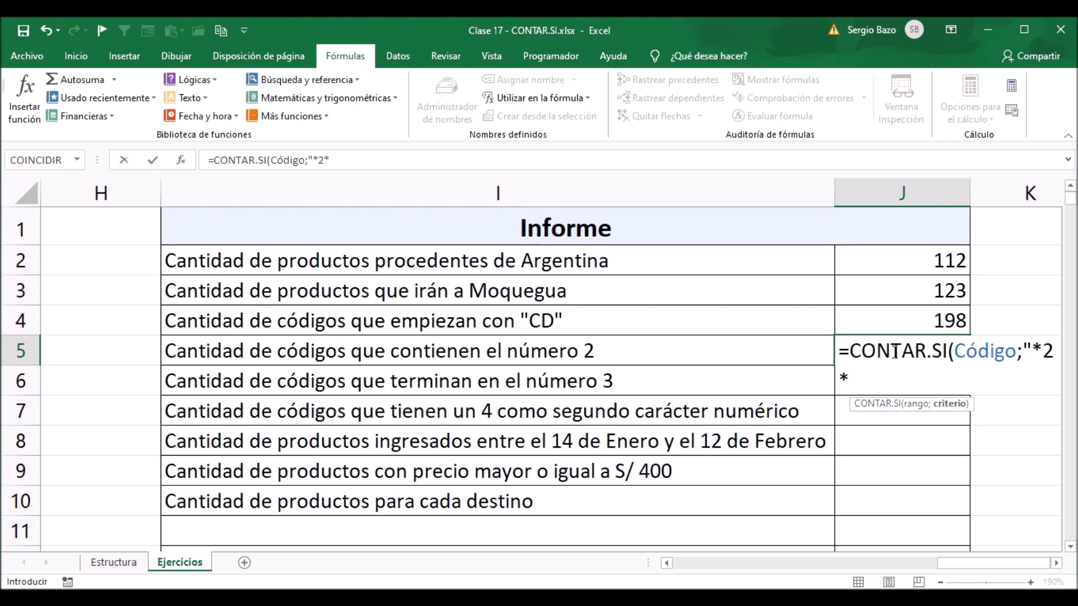
pyautogui.click(1055, 562)
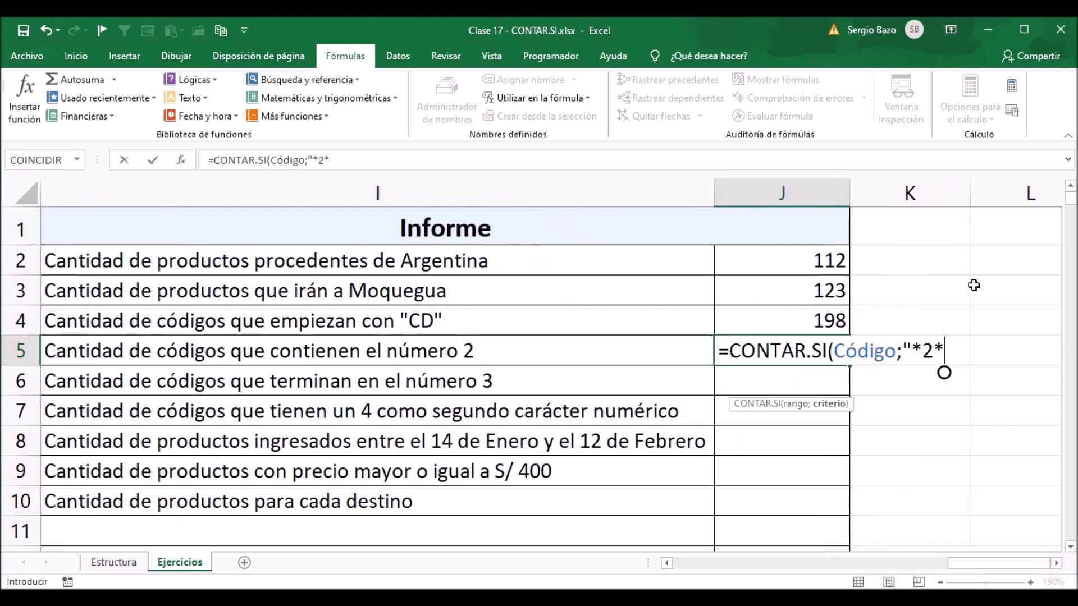
# Step: Finish J5 as =CONTAR.SI(Código;"*2*") and commit it, returning 336
pyautogui.write('"')
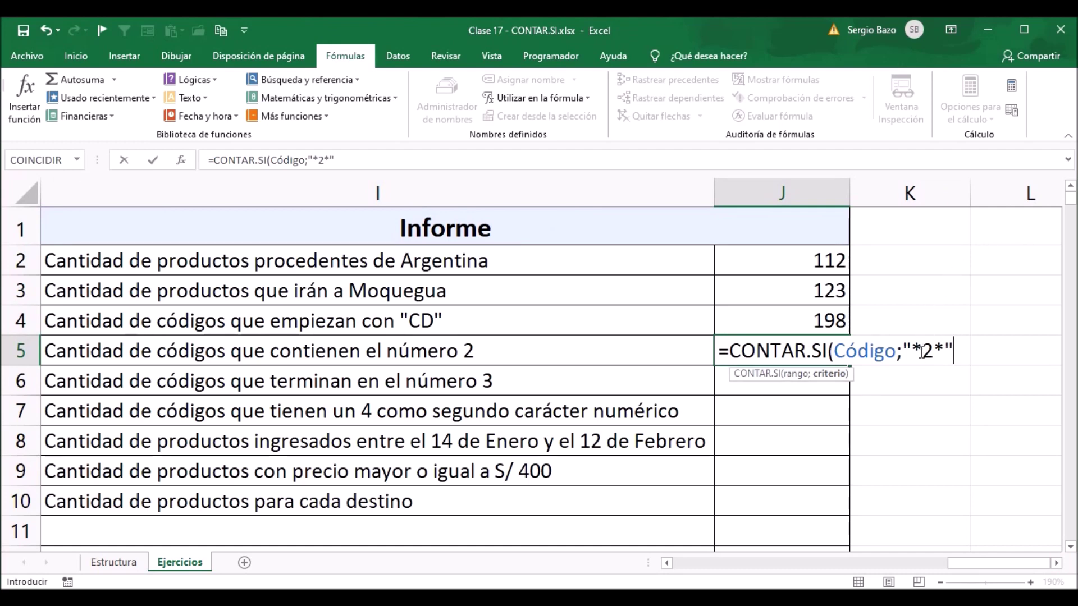
pyautogui.moveTo(923, 351); pyautogui.dragTo(911, 351)
pyautogui.moveTo(933, 354); pyautogui.dragTo(943, 354)
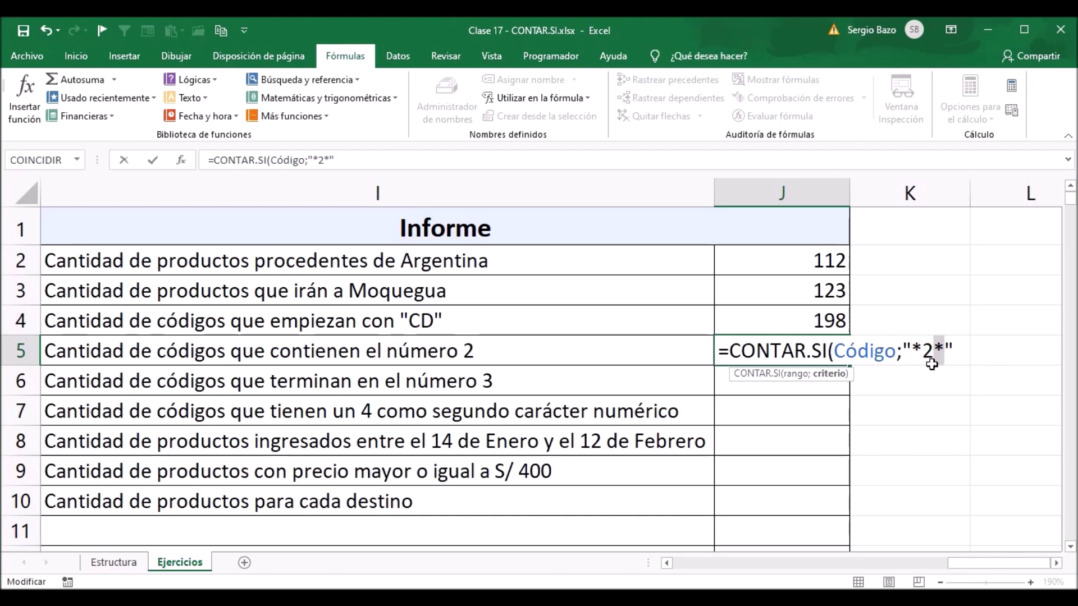
pyautogui.click(913, 349)
pyautogui.moveTo(912, 350); pyautogui.dragTo(917, 350)
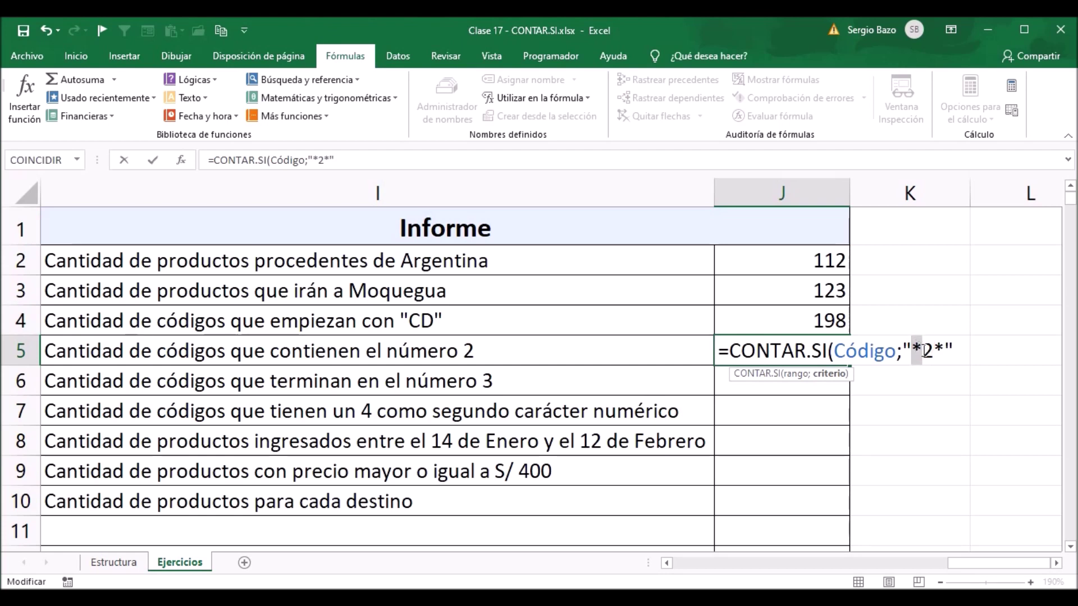
pyautogui.moveTo(921, 351); pyautogui.dragTo(932, 350)
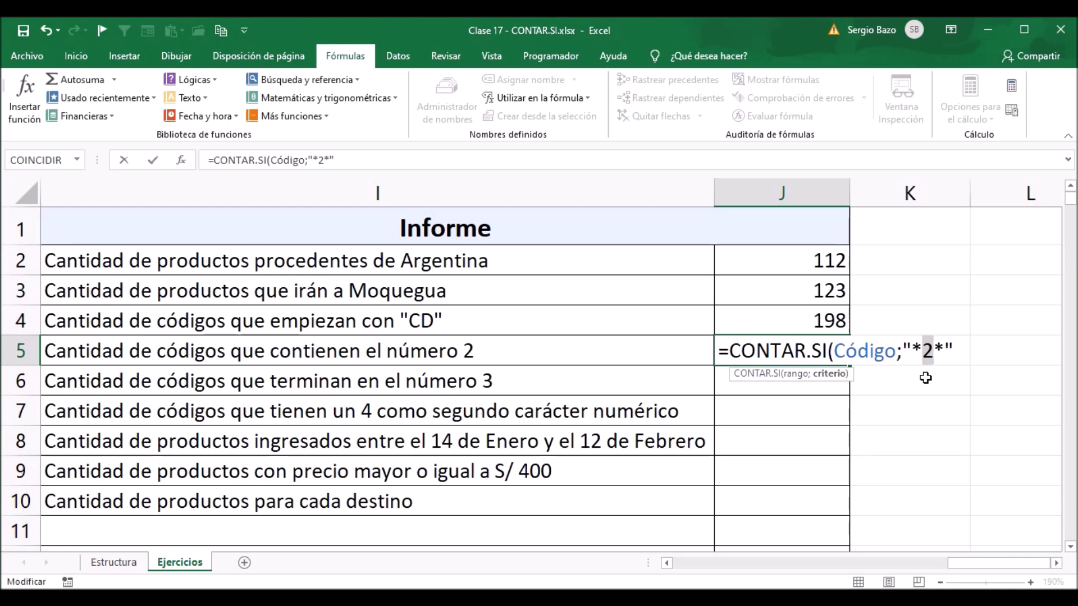
pyautogui.click(952, 351)
pyautogui.write(')')
pyautogui.press('Return')
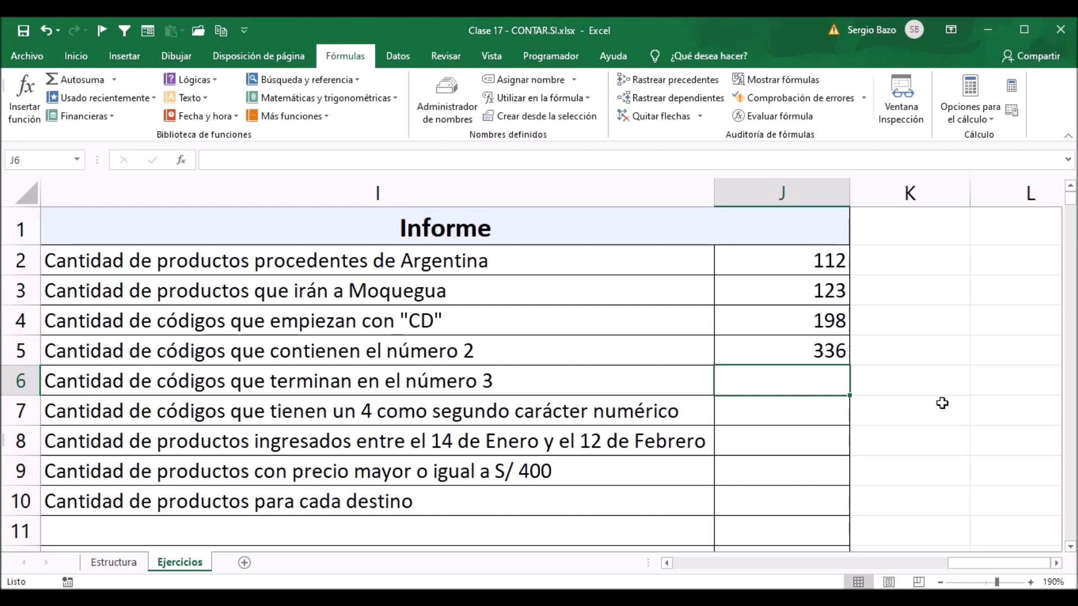
# Step: Enter =CONTAR.SI(Código;"*3") in J6, returning 104 codes ending in 3
pyautogui.write('=')
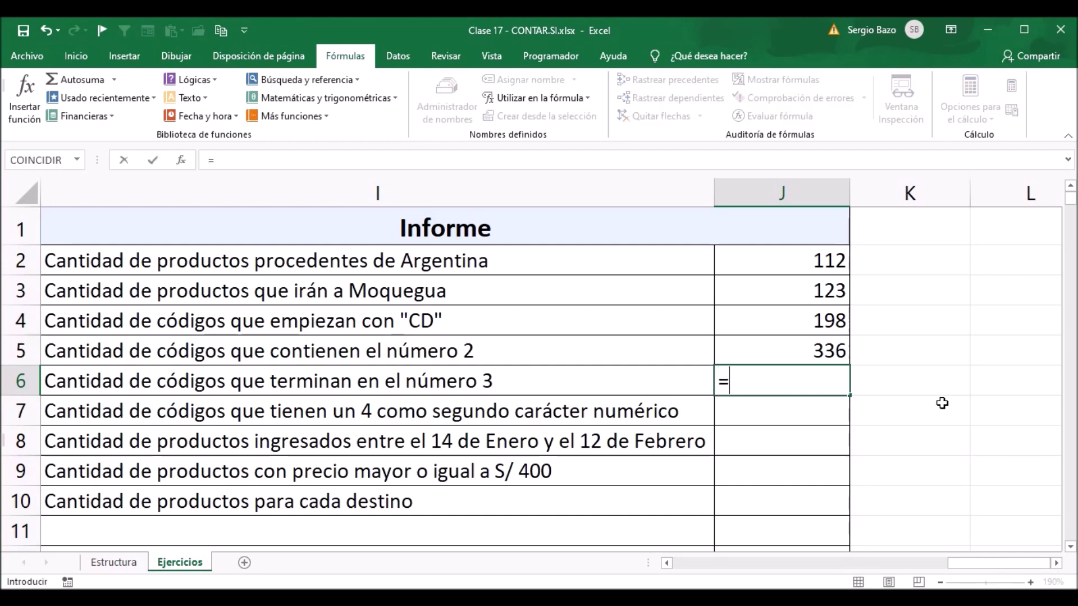
pyautogui.write('cont')
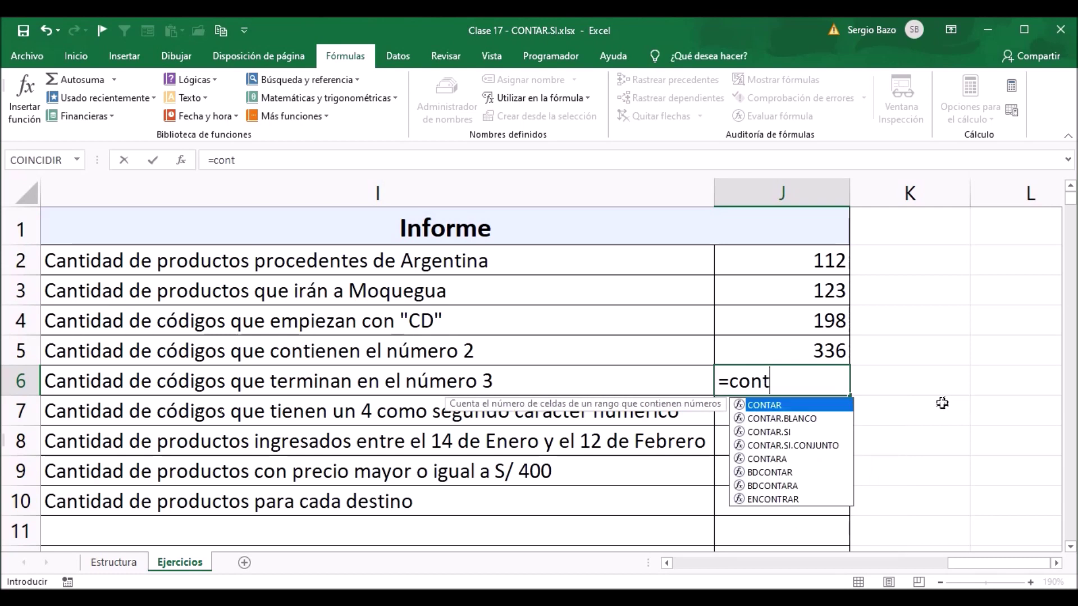
pyautogui.press('Down')
pyautogui.press('Down')
pyautogui.press('Tab')
pyautogui.write('códi')
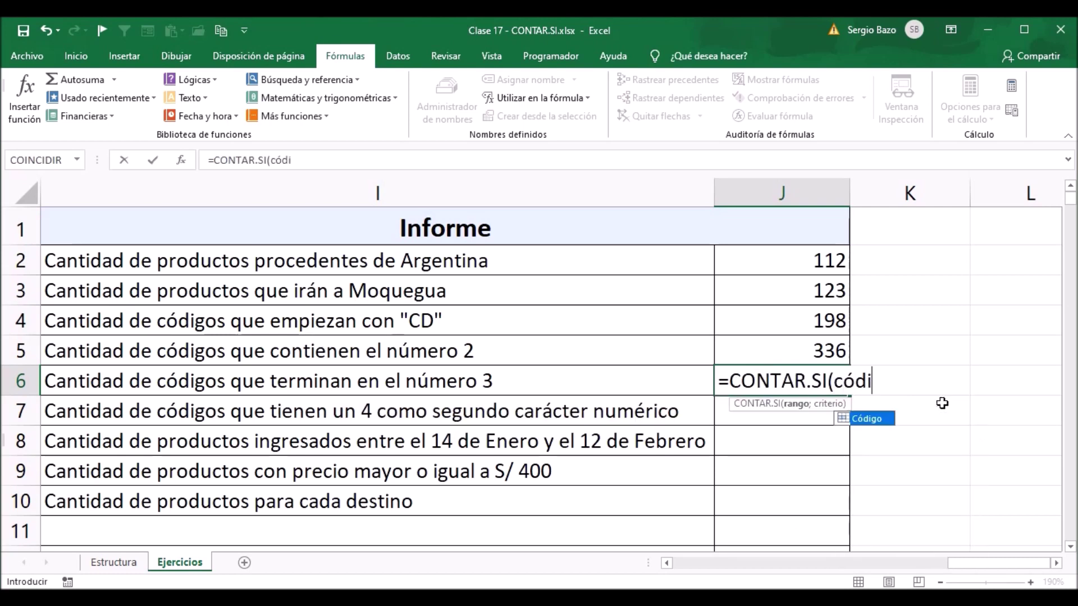
pyautogui.press('Tab')
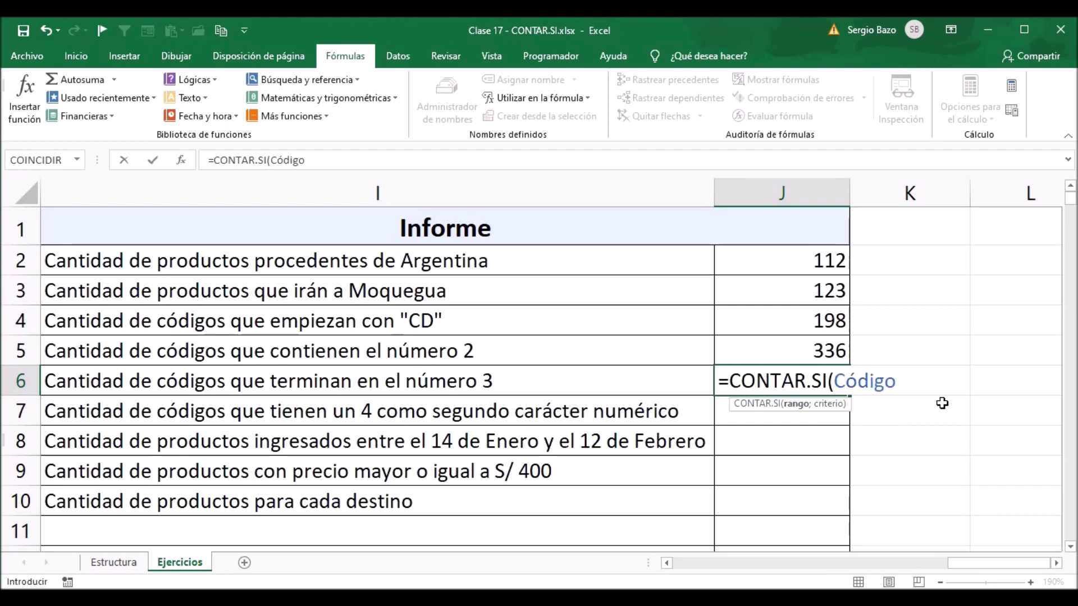
pyautogui.write(';"')
pyautogui.write('*')
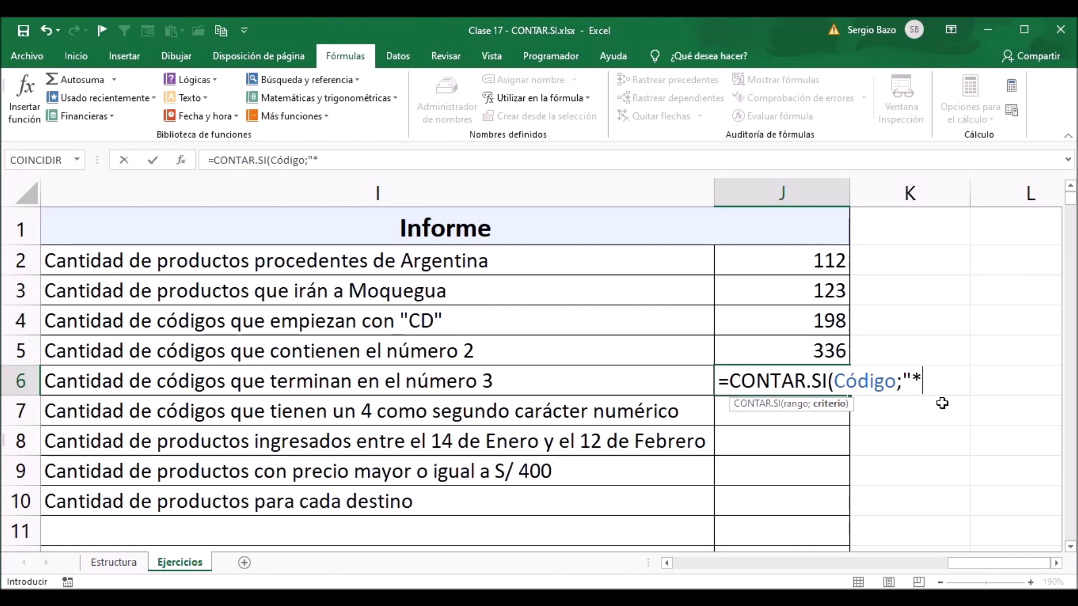
pyautogui.write('3')
pyautogui.write('"')
pyautogui.write(')')
pyautogui.press('Return')
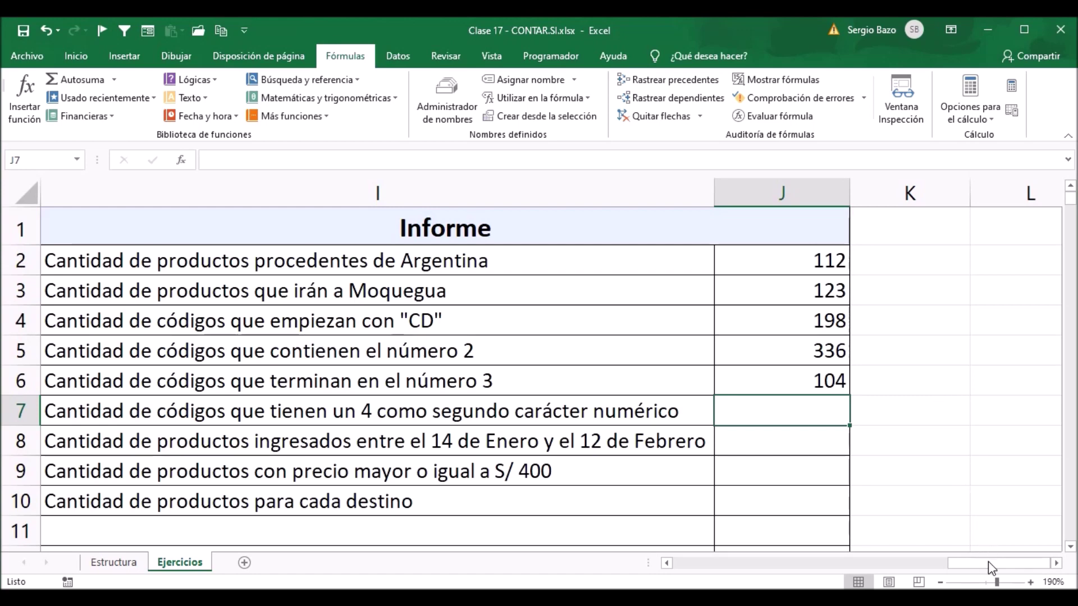
# Step: Scroll over to the data columns and back, then begin a CONTAR.SI formula in J7
pyautogui.moveTo(991, 568); pyautogui.dragTo(627, 536)
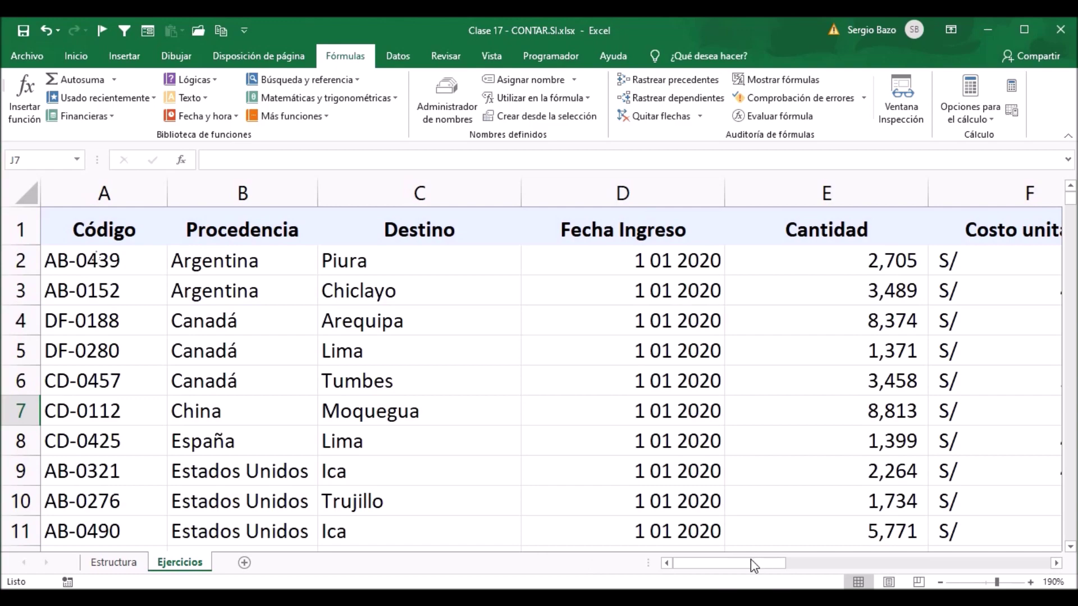
pyautogui.moveTo(759, 561)
pyautogui.mouseDown()
pyautogui.moveTo(979, 577)
pyautogui.moveTo(1027, 561)
pyautogui.mouseUp()
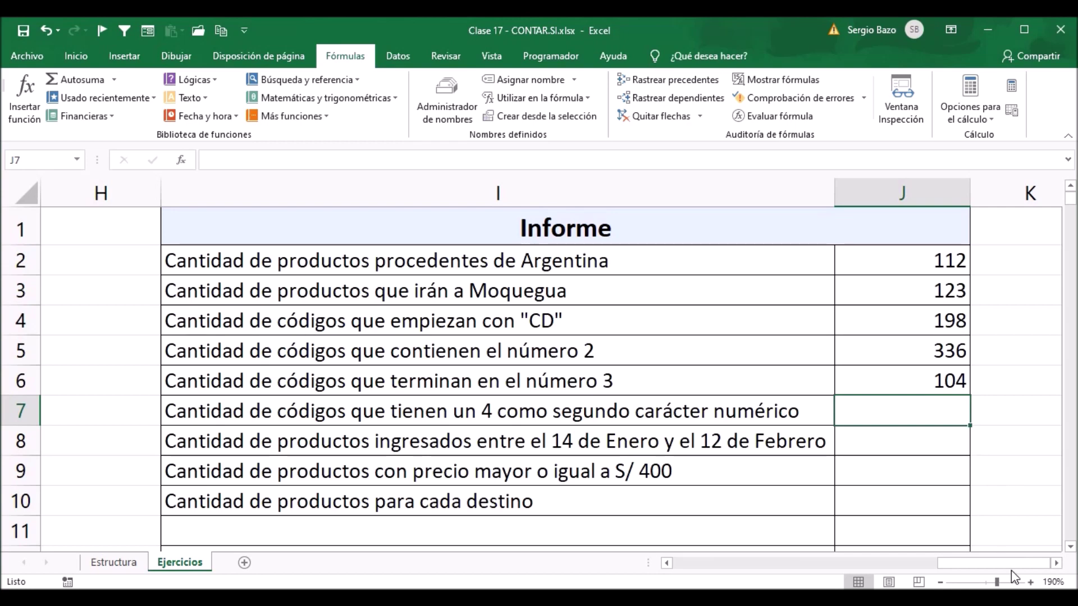
pyautogui.write('=cont')
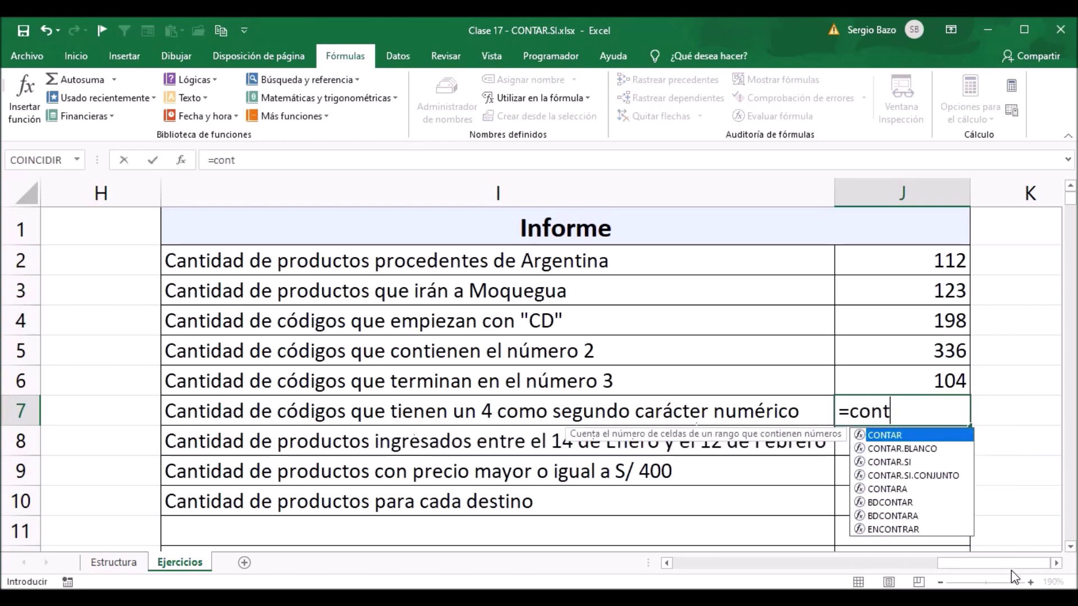
# Step: Complete J7 as =CONTAR.SI(Código;"????4*"), counting 197 codes whose second digit is 4
pyautogui.press('Down')
pyautogui.press('Down')
pyautogui.press('Tab')
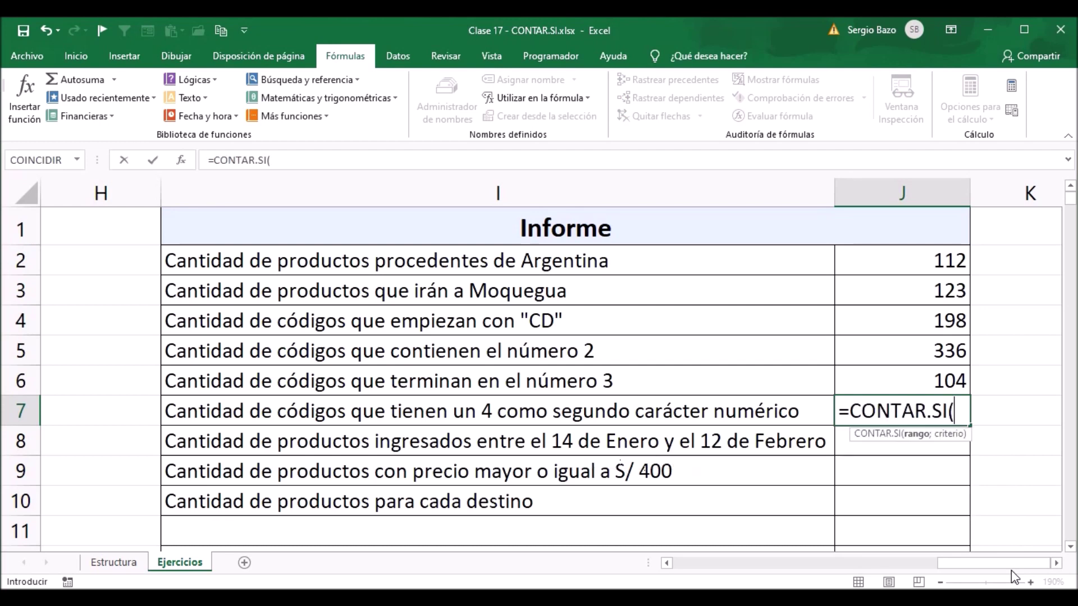
pyautogui.click(1055, 563)
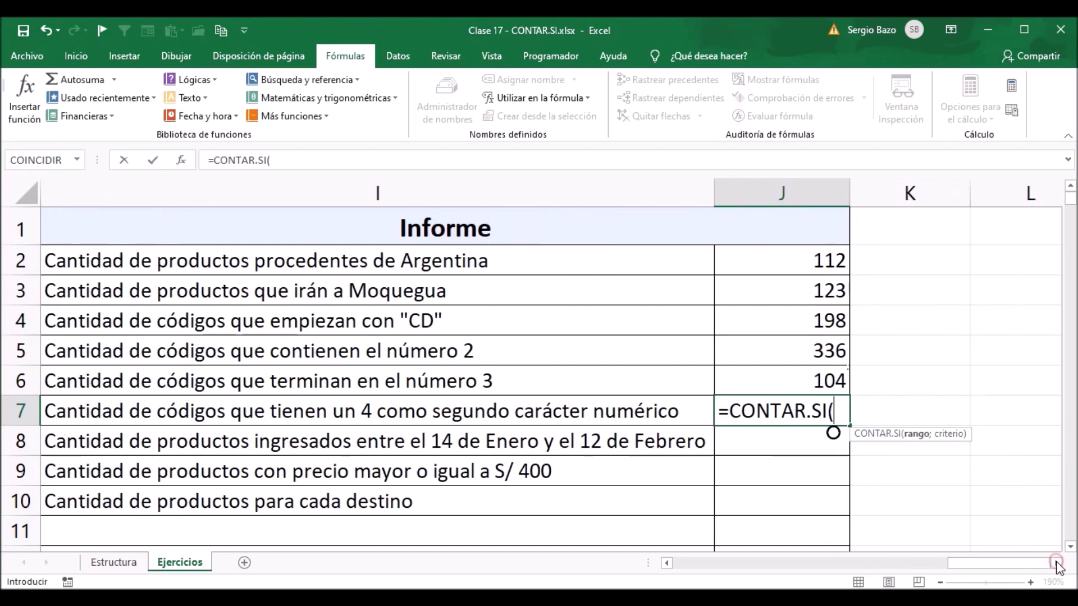
pyautogui.write('códi')
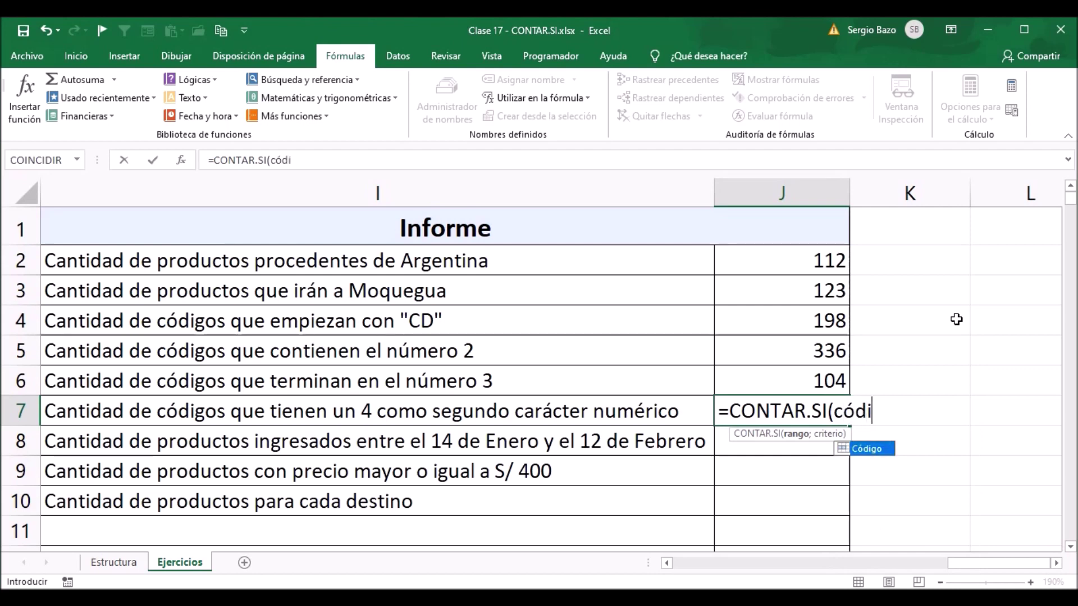
pyautogui.press('Tab')
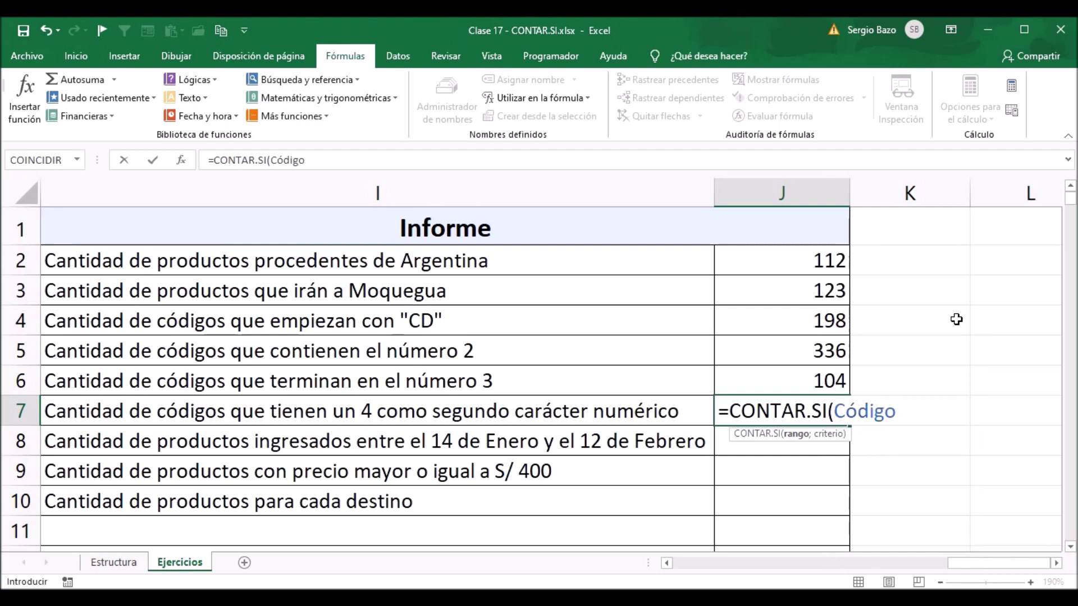
pyautogui.write(';"')
pyautogui.write('????')
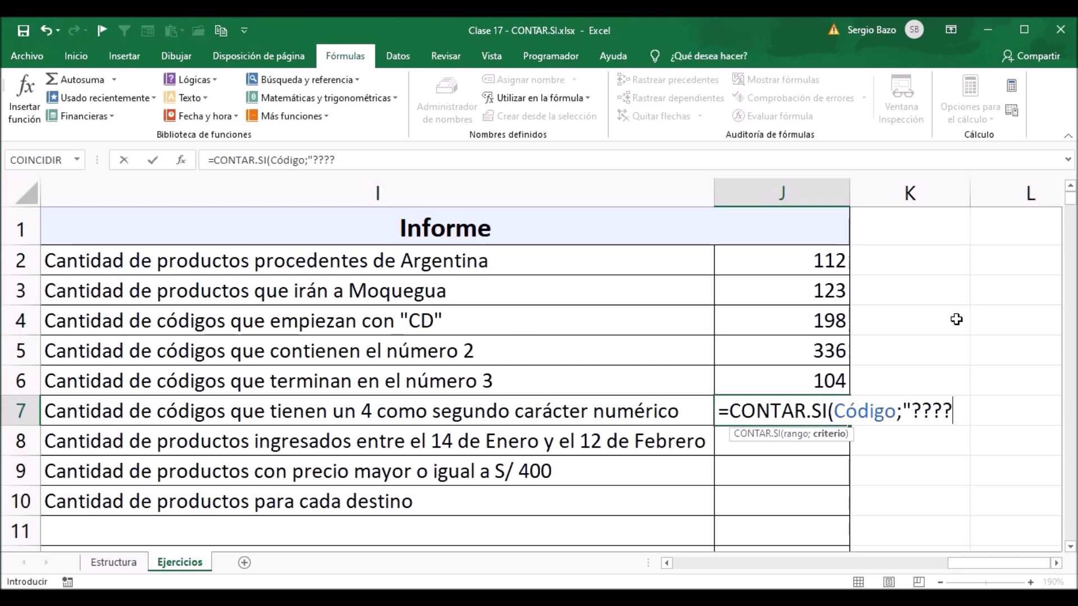
pyautogui.write('4')
pyautogui.write('*')
pyautogui.write('"')
pyautogui.write(')')
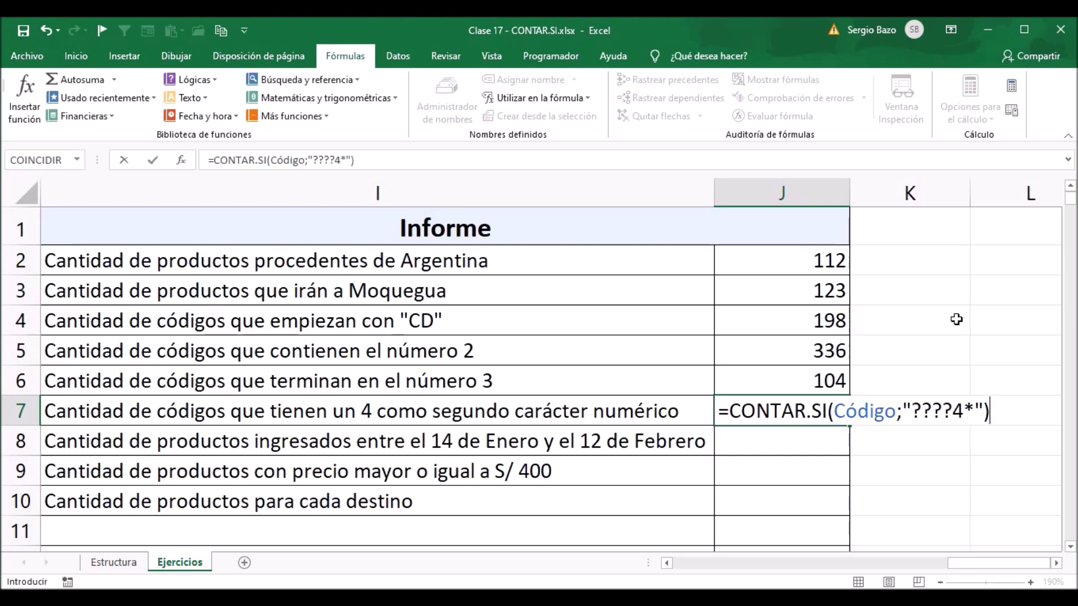
pyautogui.press('Return')
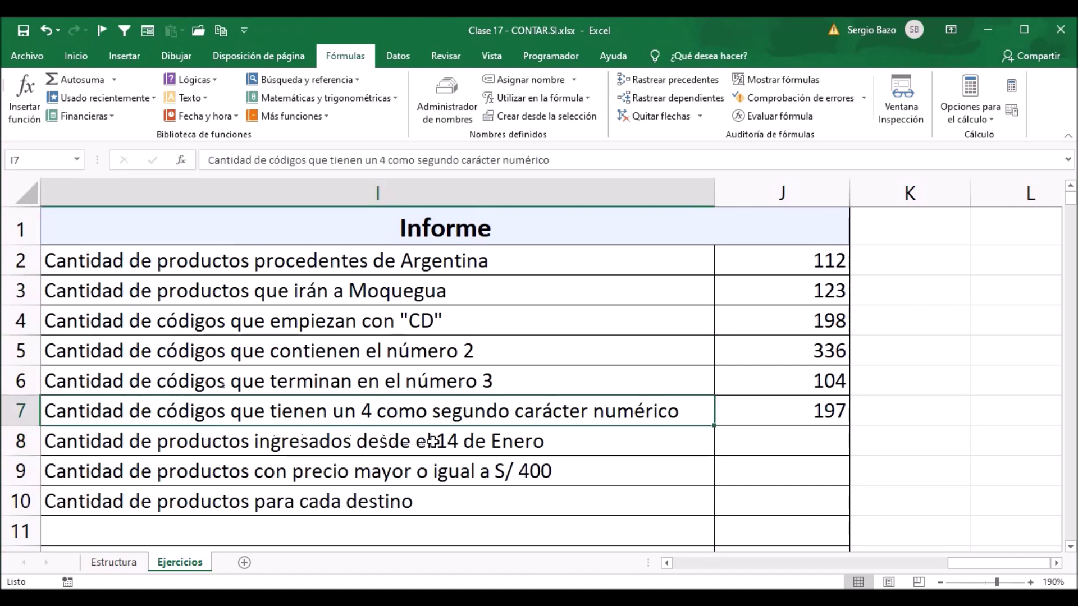
pyautogui.click(774, 440)
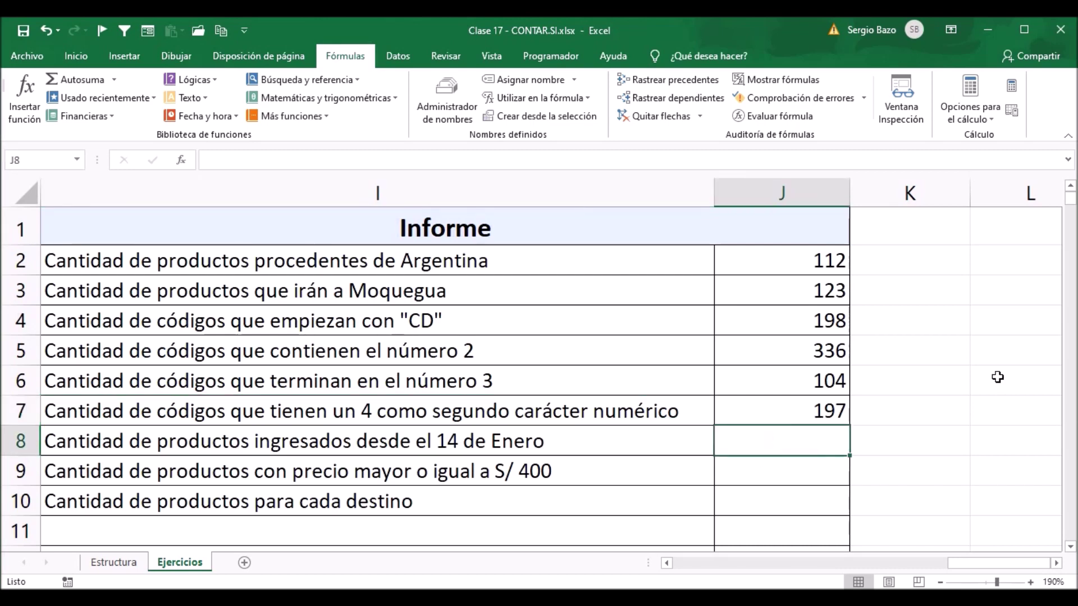
# Step: Begin J8's formula as =CONTAR.SI(Fecha_Ingreso; using autocomplete for the function and range name
pyautogui.write('=')
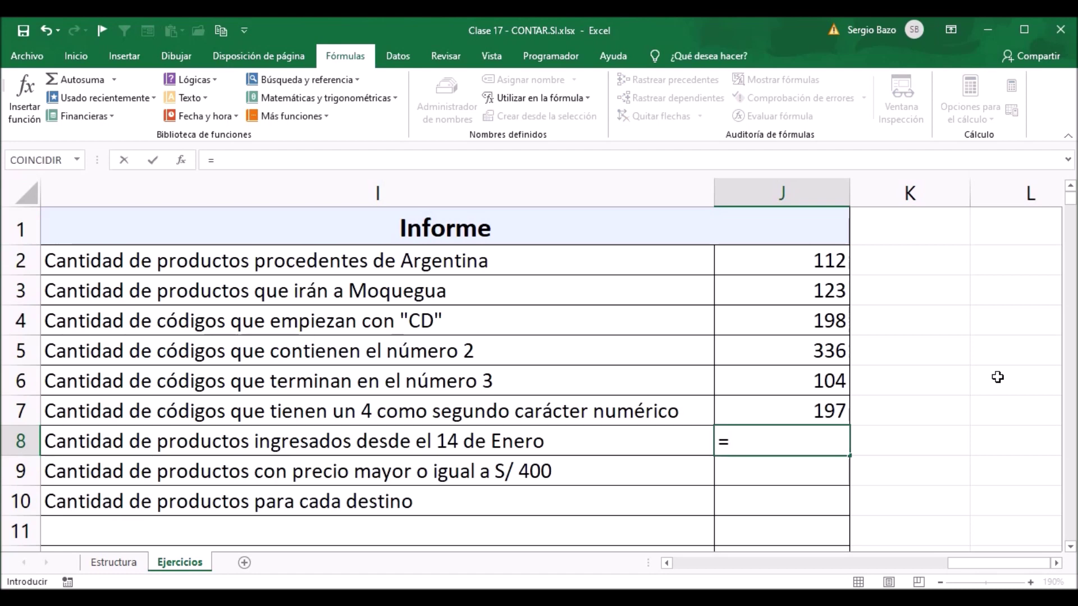
pyautogui.write('cont')
pyautogui.press('Down')
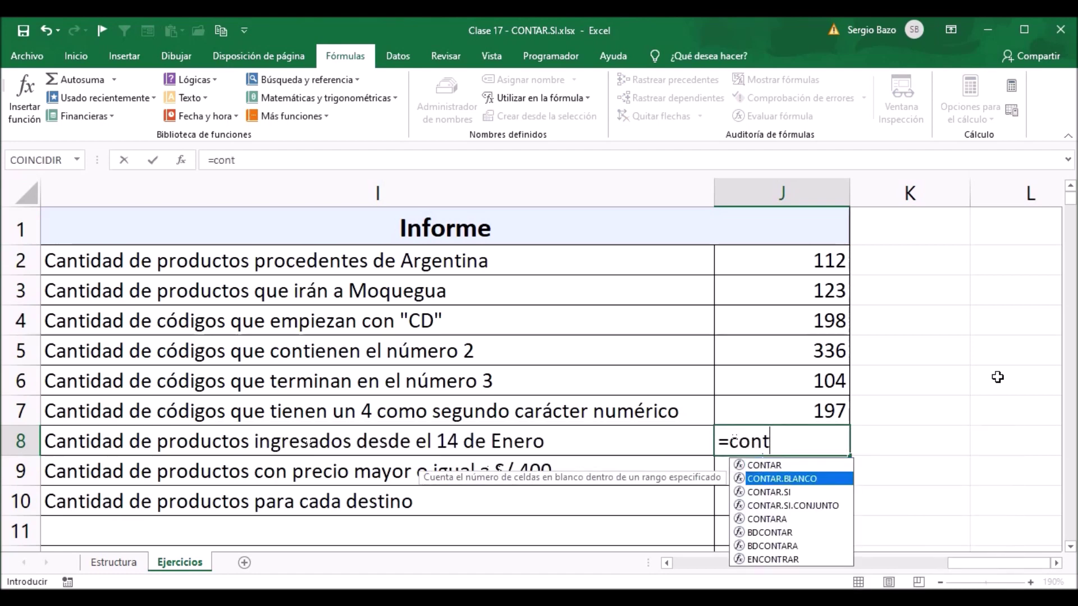
pyautogui.press('Down')
pyautogui.press('Tab')
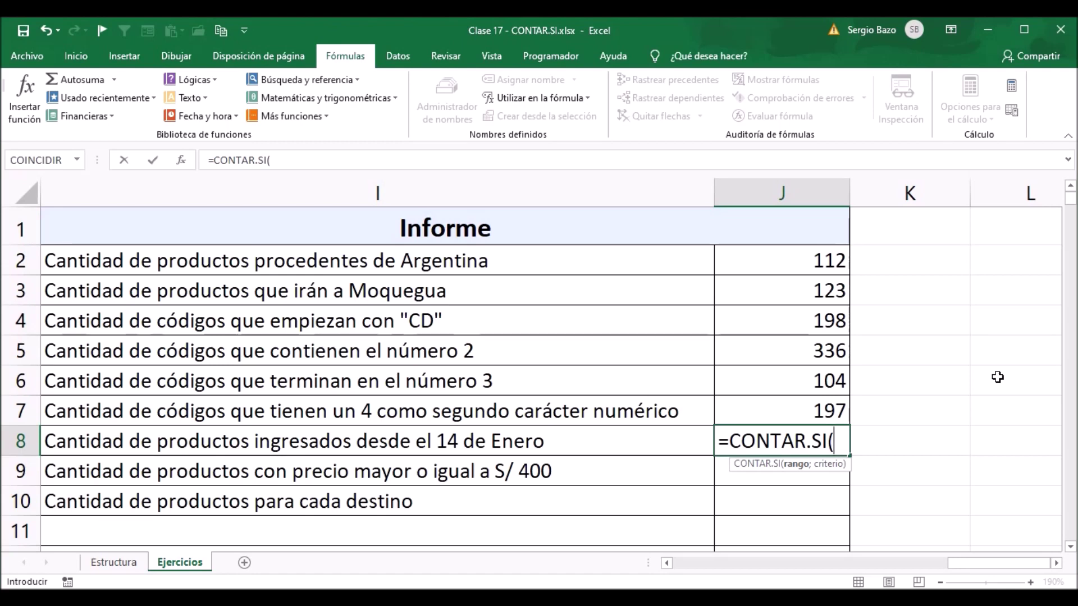
pyautogui.write('fecha')
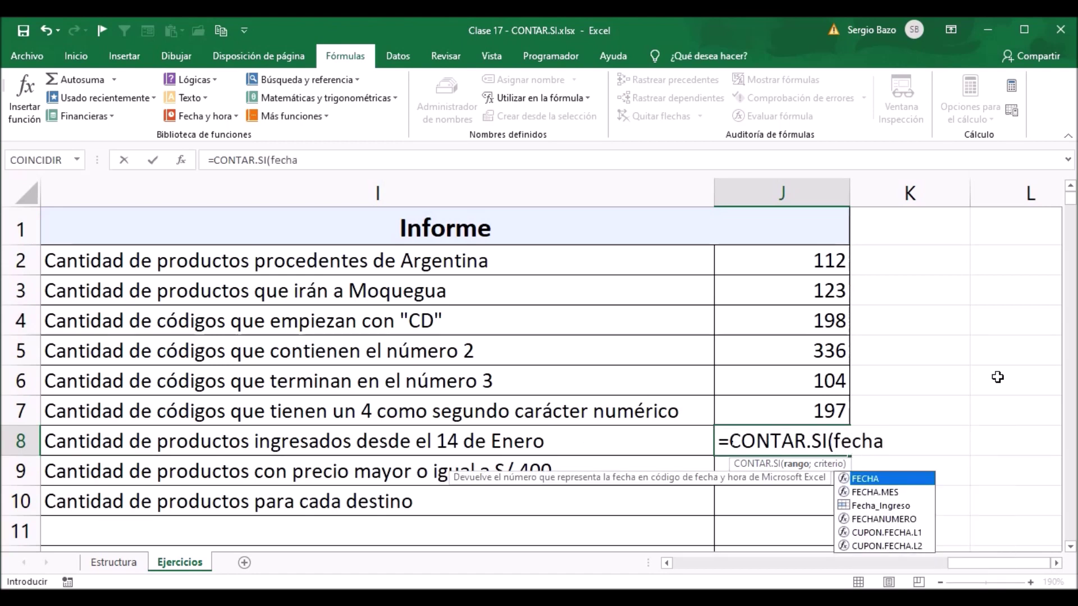
pyautogui.press('Down')
pyautogui.press('Down')
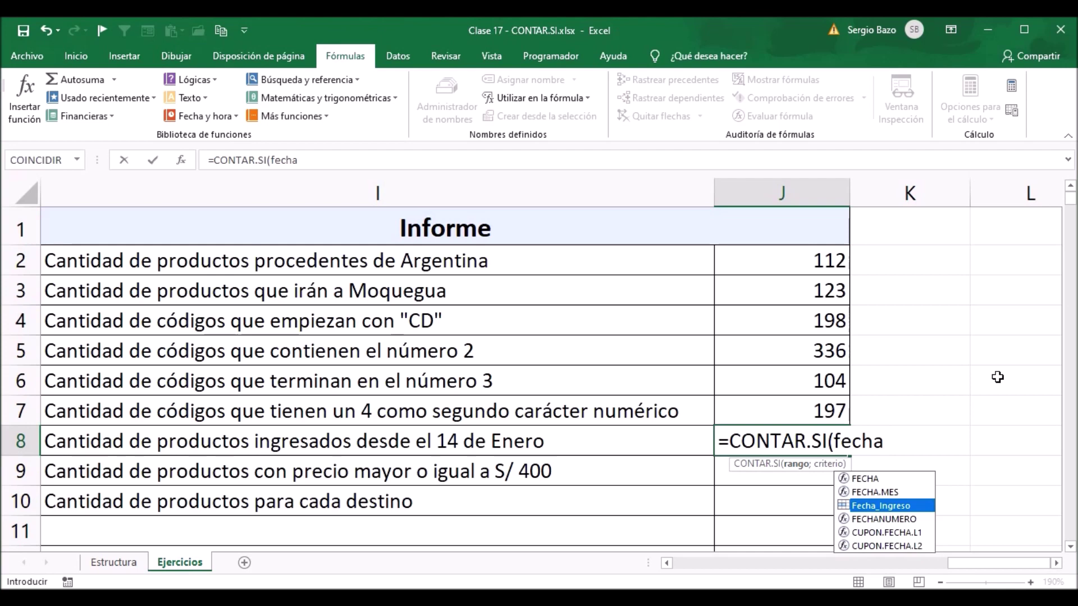
pyautogui.press('Tab')
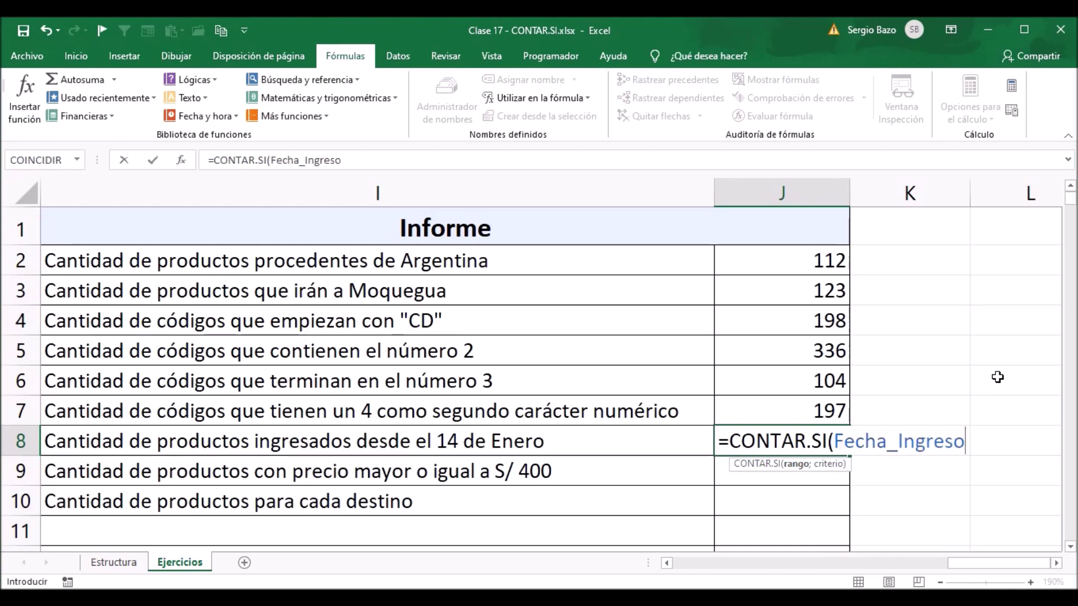
pyautogui.write(';')
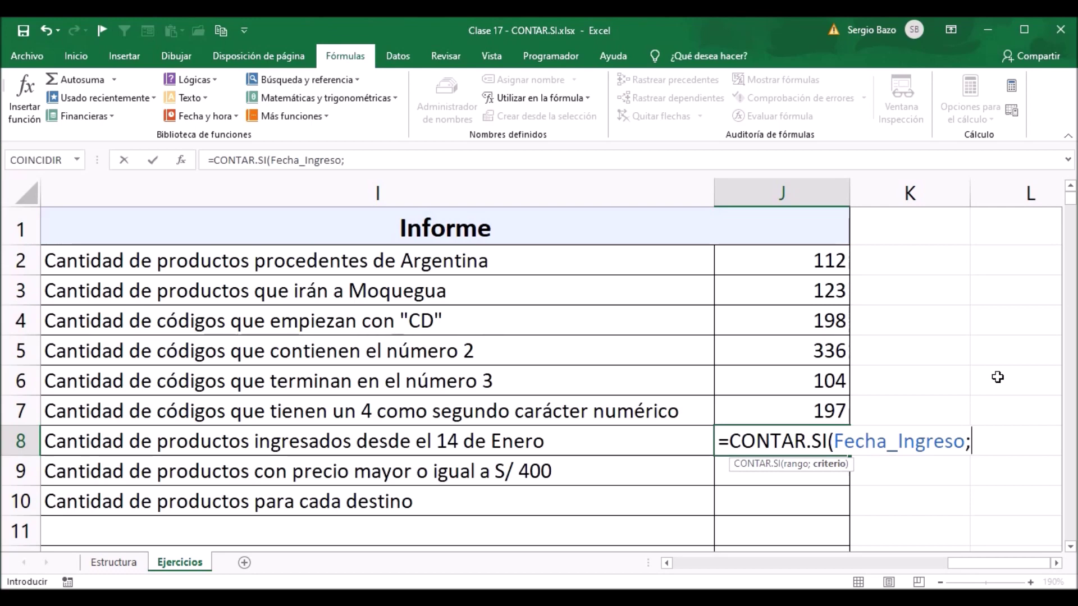
# Step: Add the criterion ">=14/1/2020" and closing parenthesis to J8's CONTAR.SI formula
pyautogui.moveTo(992, 563); pyautogui.dragTo(666, 546)
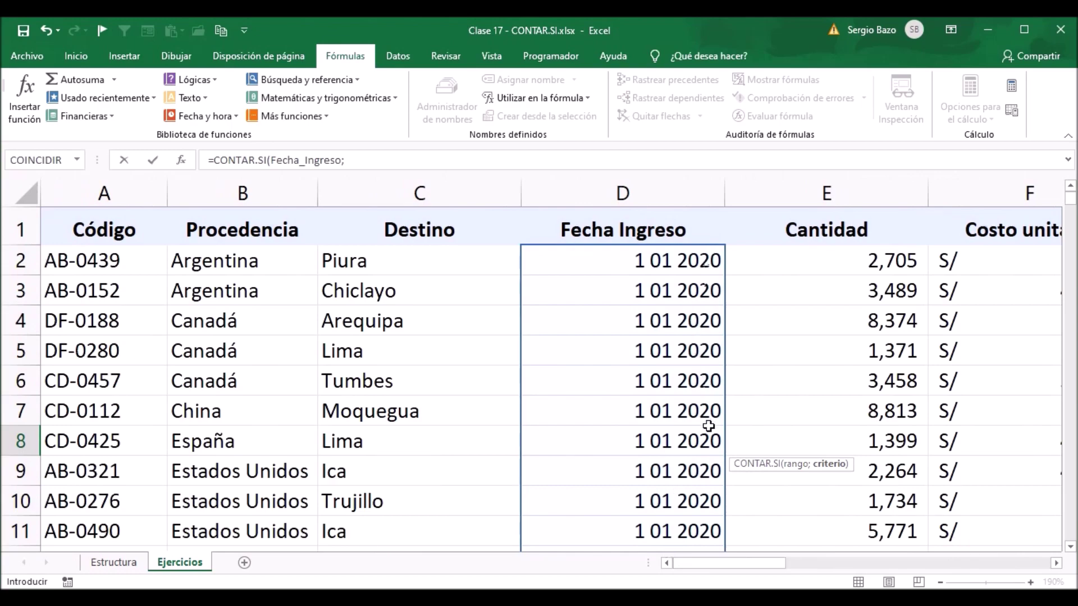
pyautogui.moveTo(761, 566); pyautogui.dragTo(1044, 570)
pyautogui.click(1057, 564)
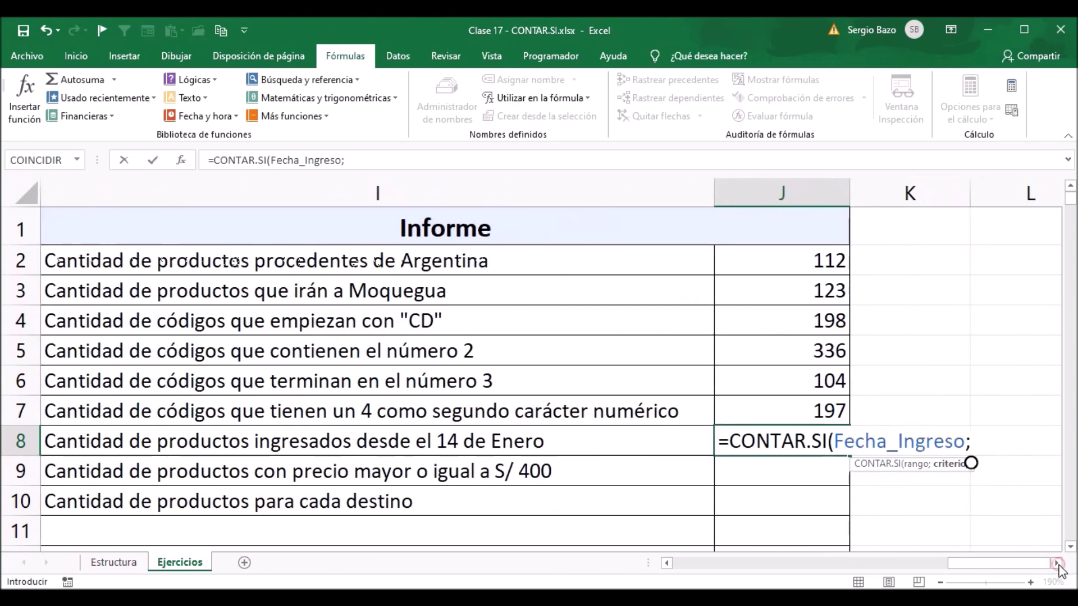
pyautogui.write('">=14/1/')
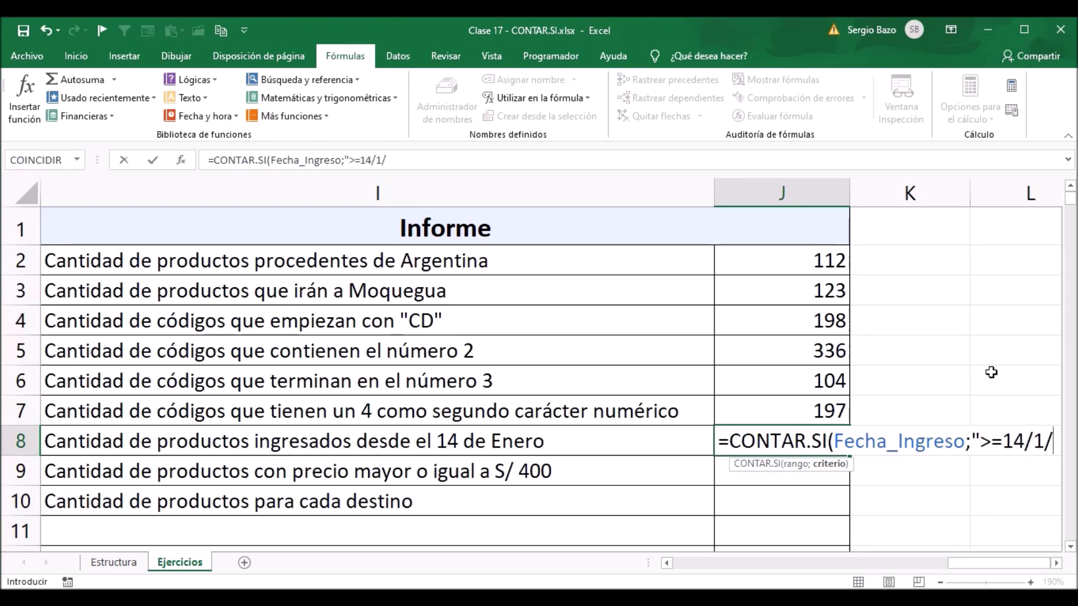
pyautogui.write('2020"')
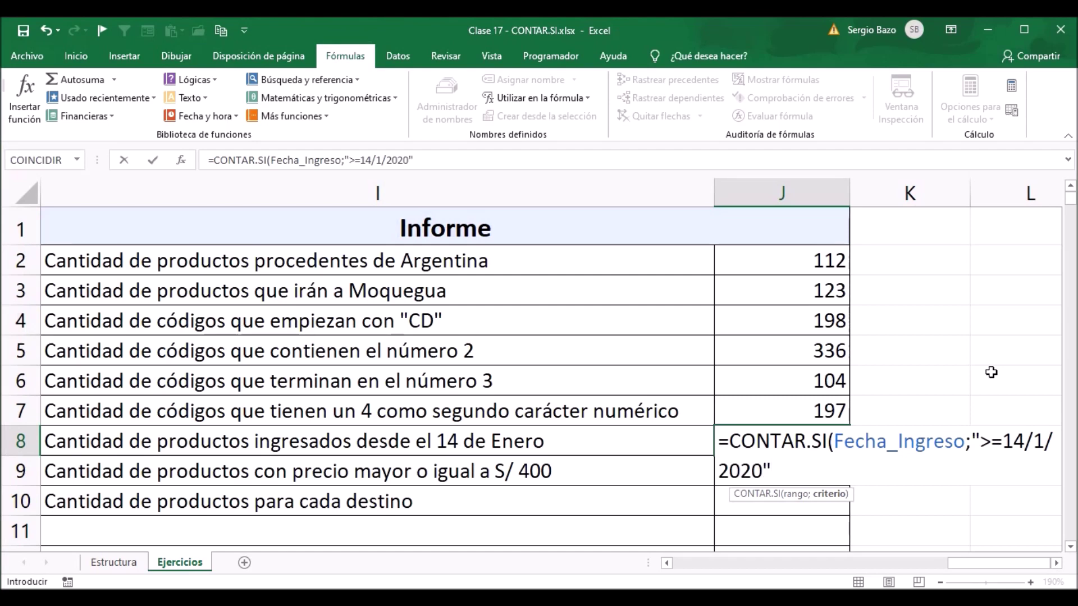
pyautogui.write(')')
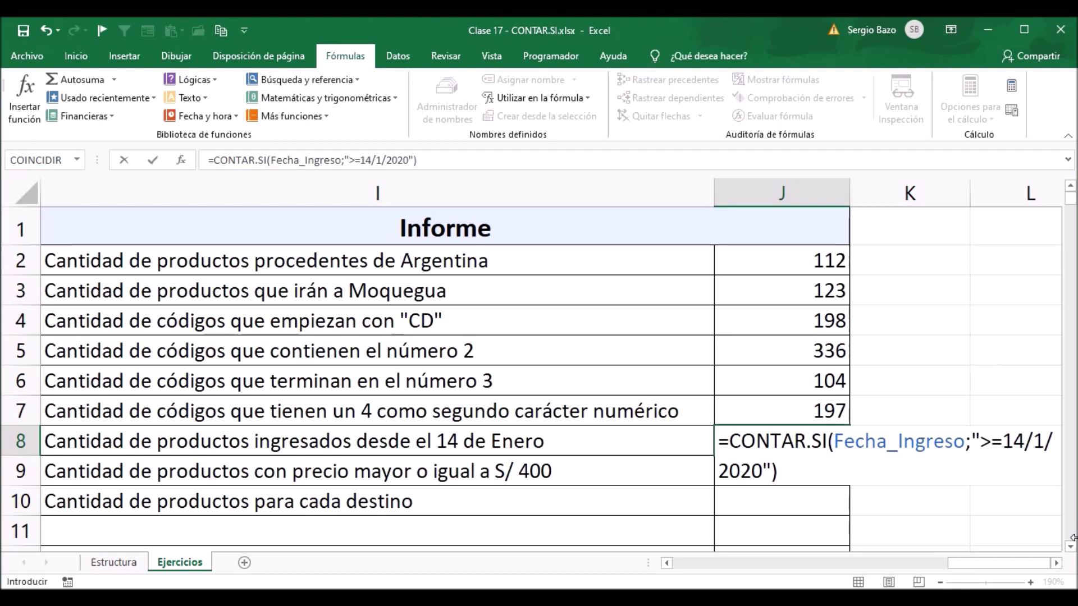
# Step: Review the 14/1/2020 date criterion and confirm J8, which returns 724
pyautogui.click(1056, 563)
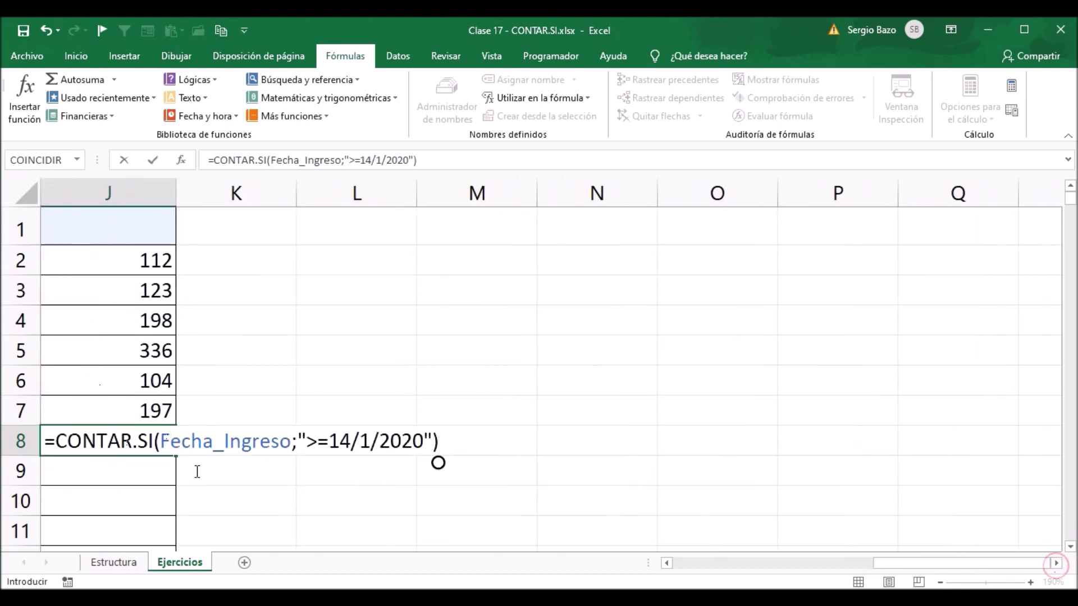
pyautogui.moveTo(329, 444); pyautogui.dragTo(422, 443)
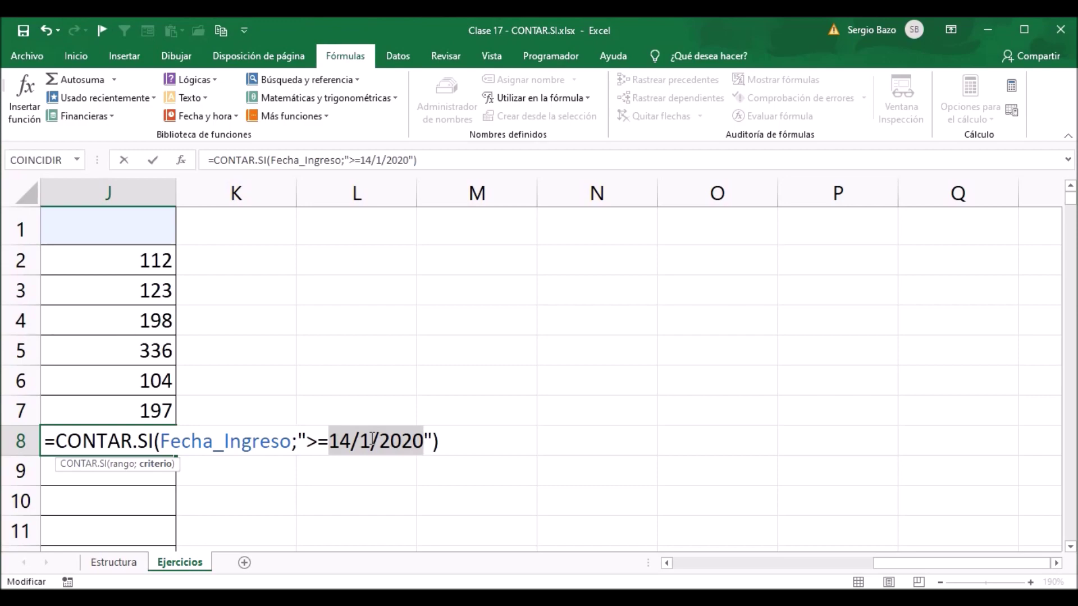
pyautogui.moveTo(889, 563); pyautogui.dragTo(764, 578)
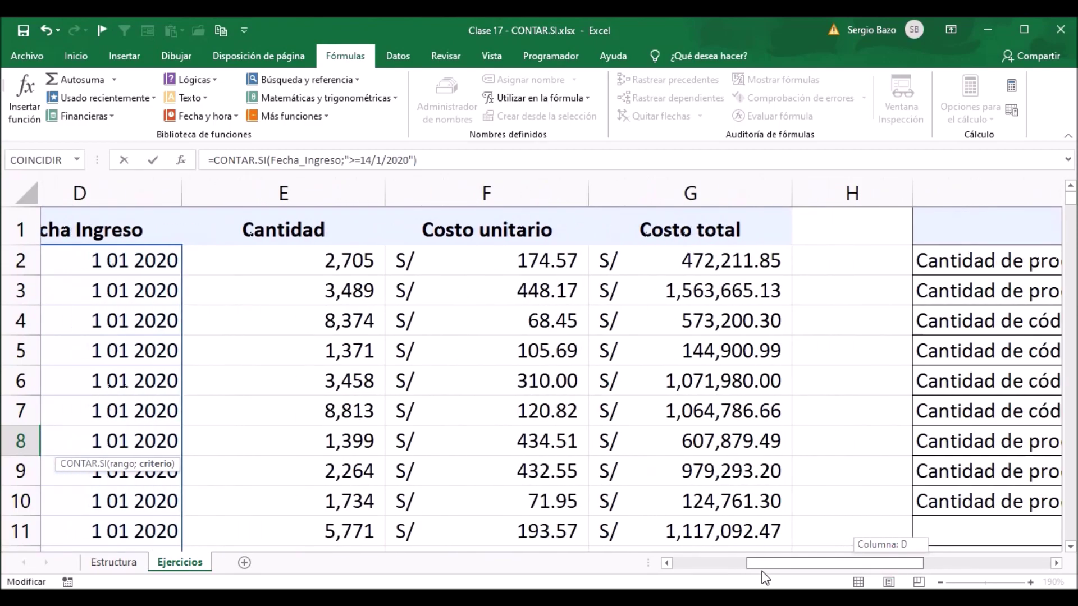
pyautogui.moveTo(765, 578); pyautogui.dragTo(750, 569)
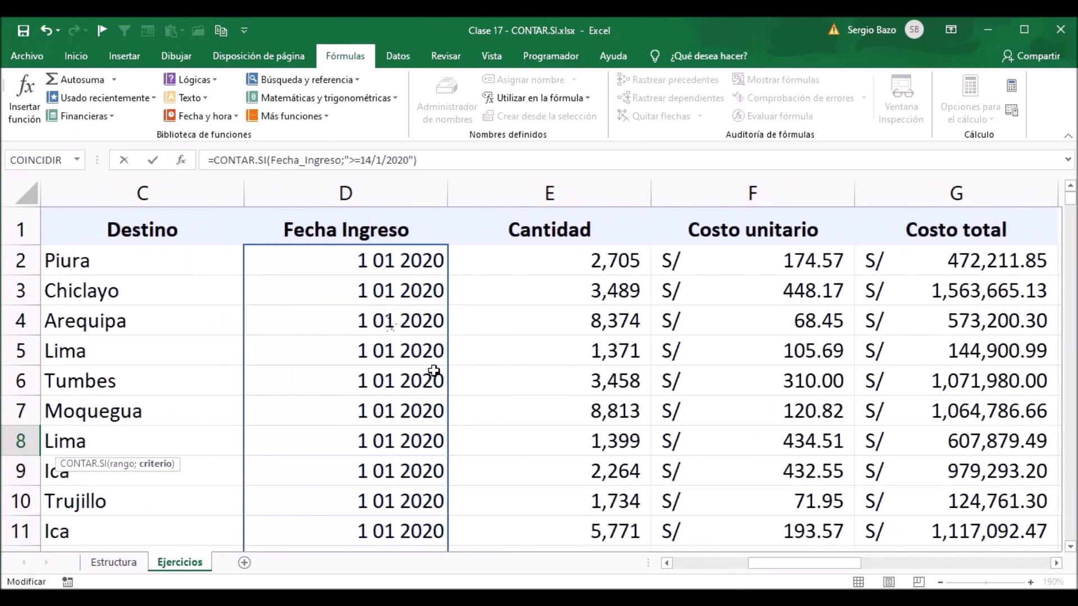
pyautogui.moveTo(1073, 208)
pyautogui.mouseDown()
pyautogui.moveTo(1074, 356)
pyautogui.moveTo(1073, 320)
pyautogui.mouseUp()
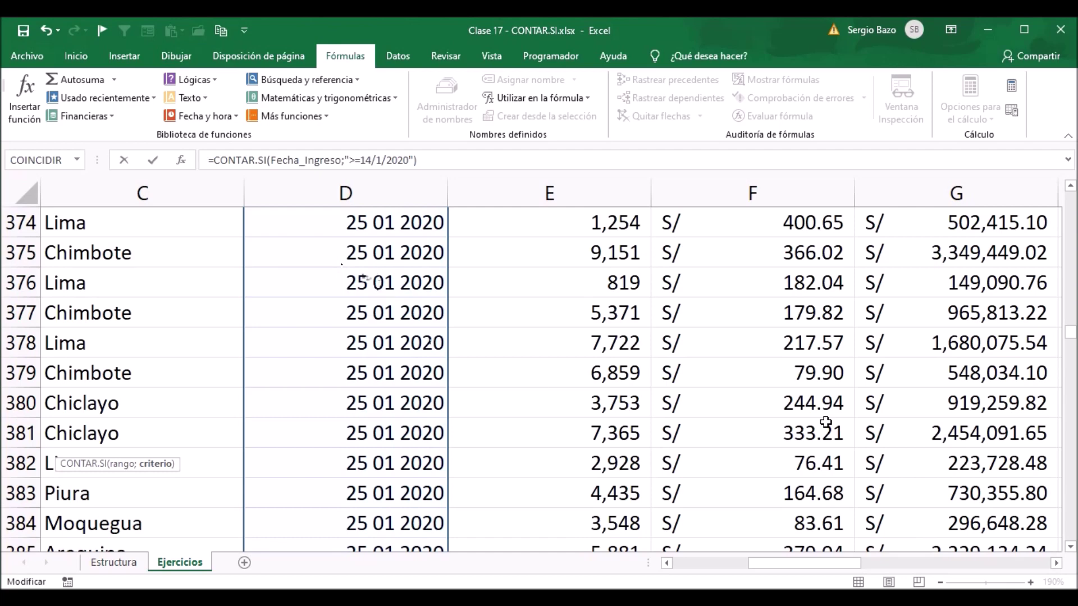
pyautogui.moveTo(811, 567); pyautogui.dragTo(982, 572)
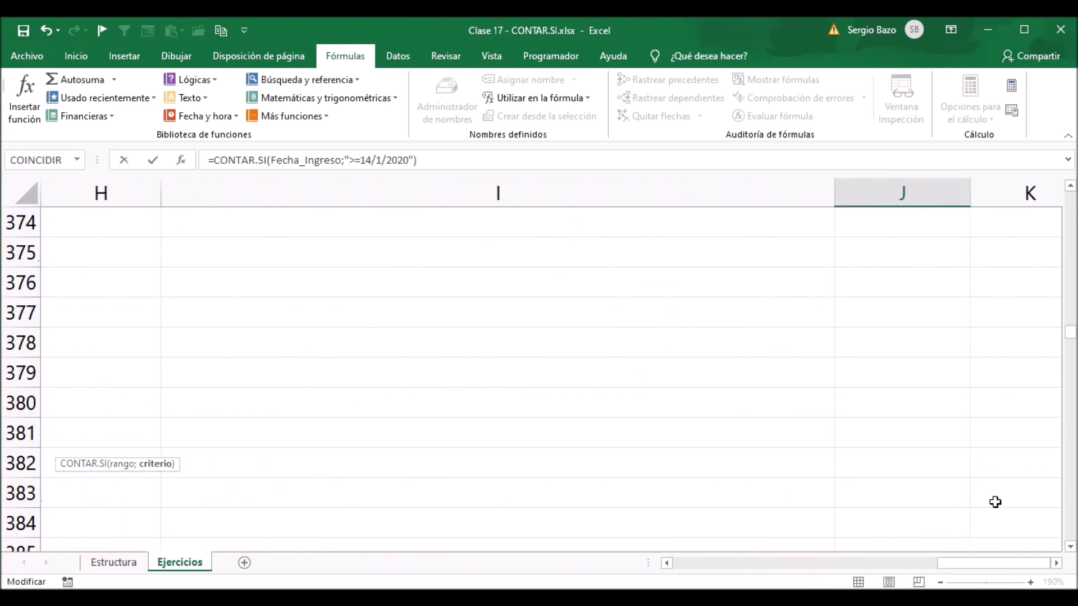
pyautogui.moveTo(1069, 334); pyautogui.dragTo(1055, 191)
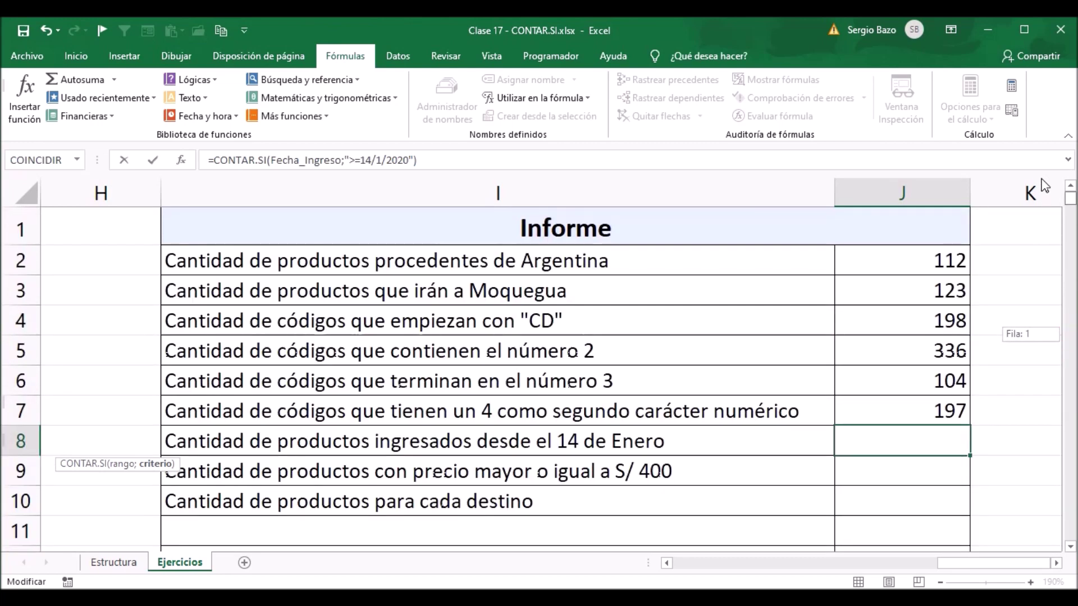
pyautogui.click(1055, 562)
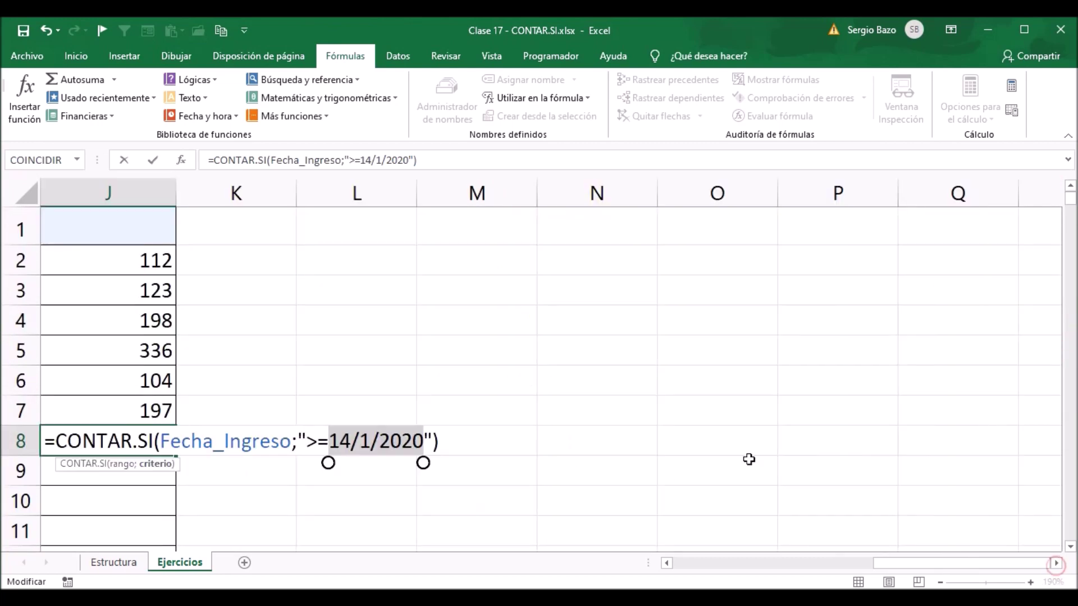
pyautogui.click(447, 444)
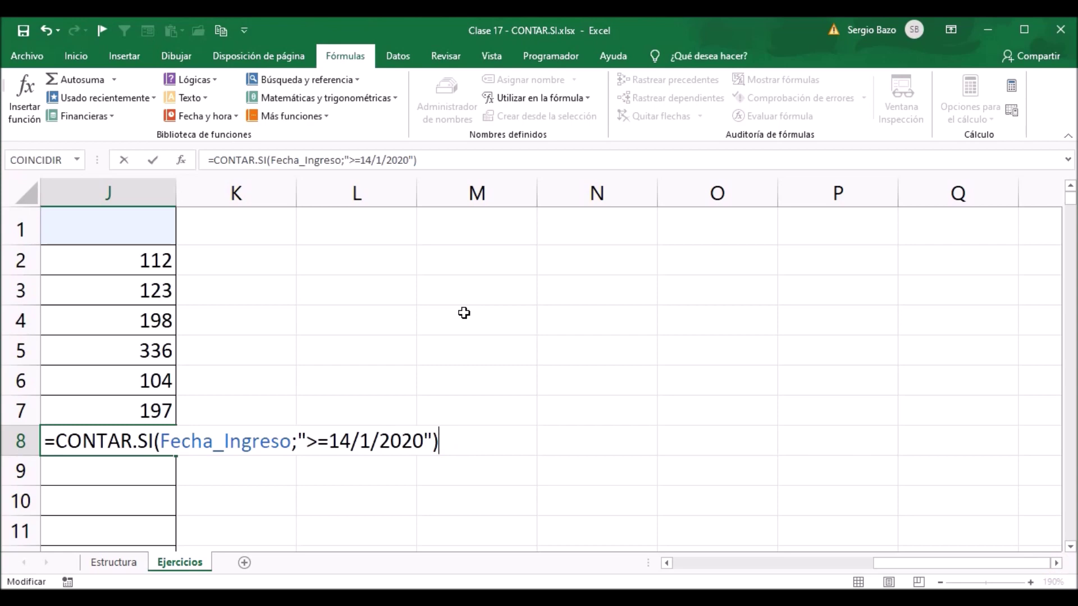
pyautogui.press('Return')
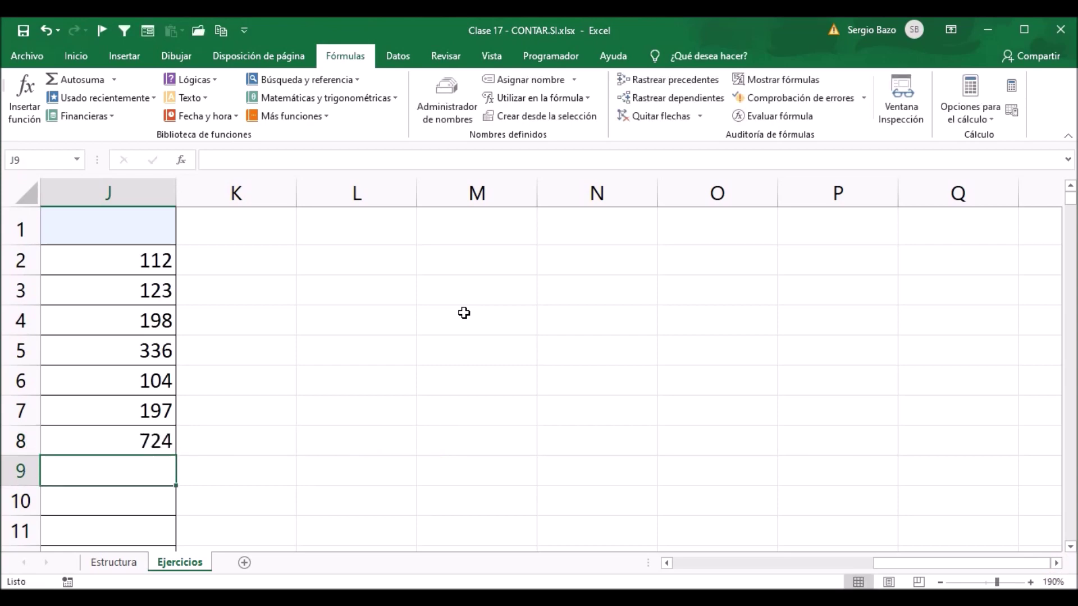
# Step: Enter =CONTAR.SI(Costo_unitario;">=400") in J9, counting 233 products costing S/ 400 or more
pyautogui.moveTo(911, 566)
pyautogui.mouseDown()
pyautogui.moveTo(870, 564)
pyautogui.moveTo(887, 571)
pyautogui.mouseUp()
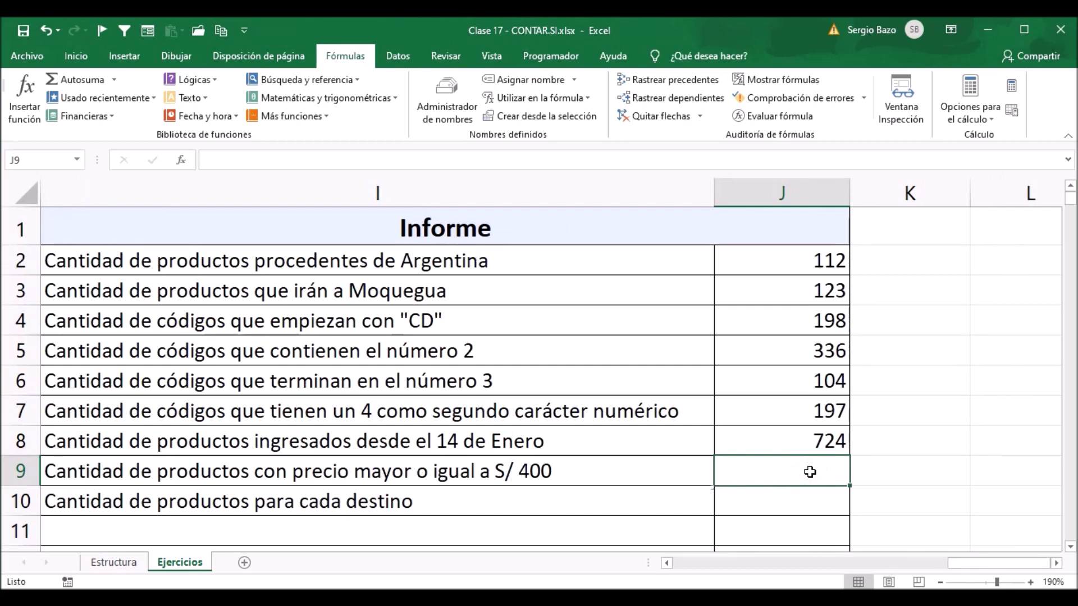
pyautogui.write('=cont')
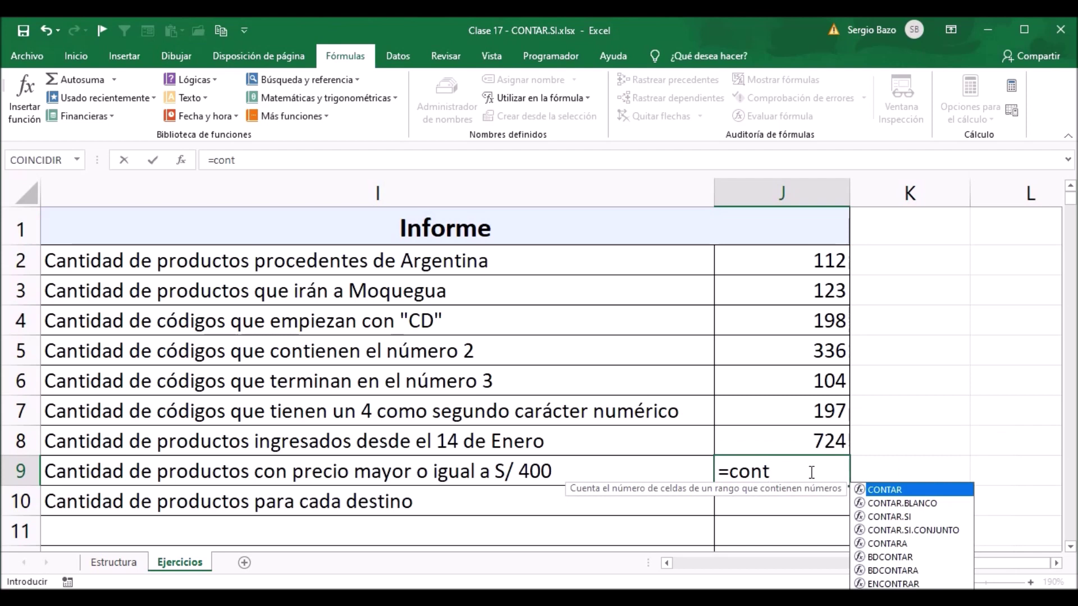
pyautogui.press('Down')
pyautogui.press('Down')
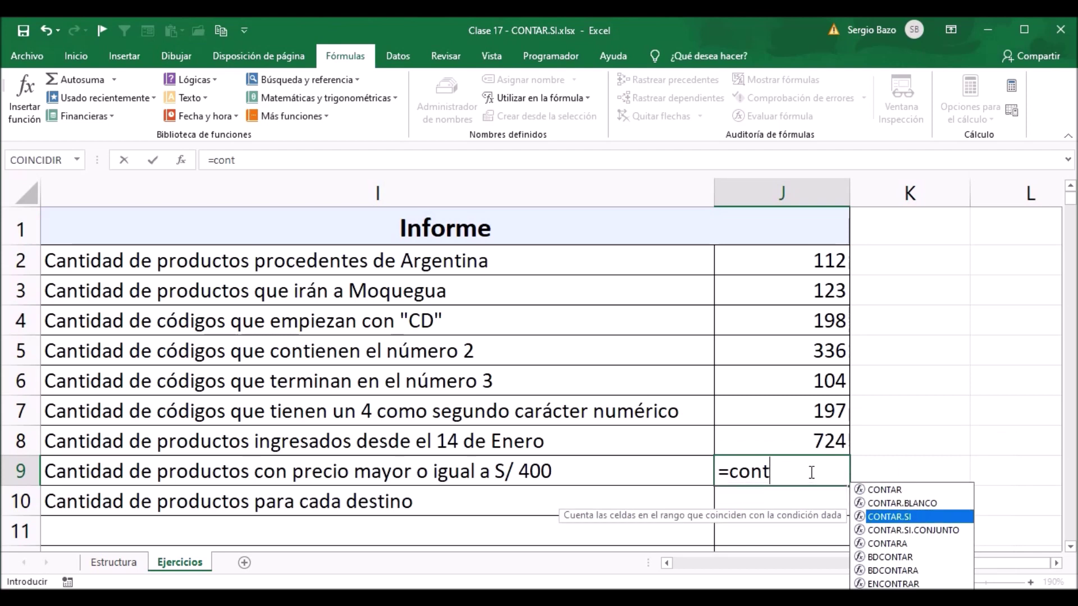
pyautogui.press('Tab')
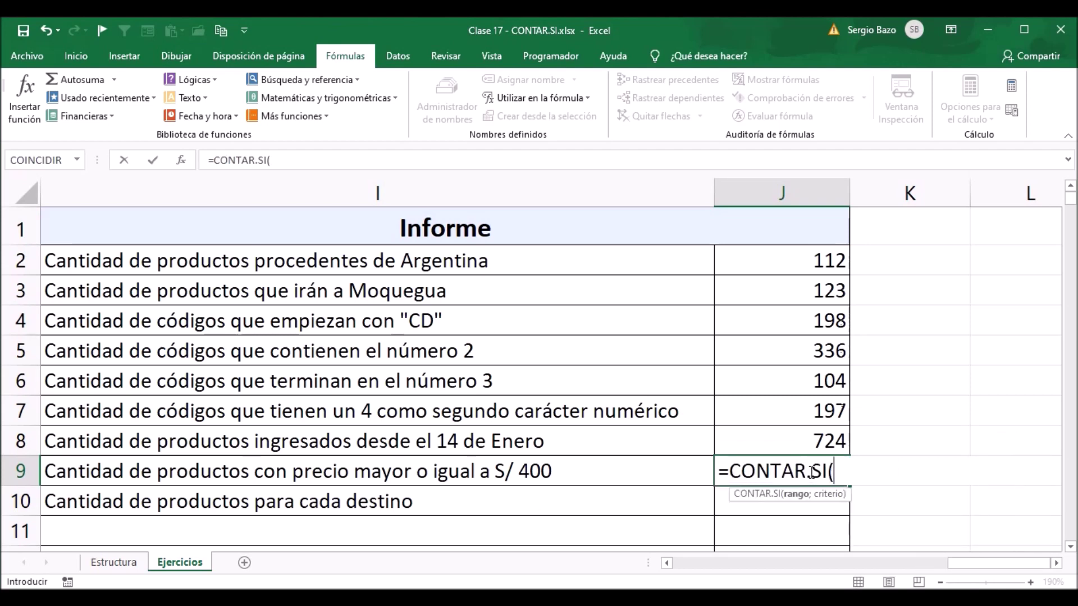
pyautogui.write('cost')
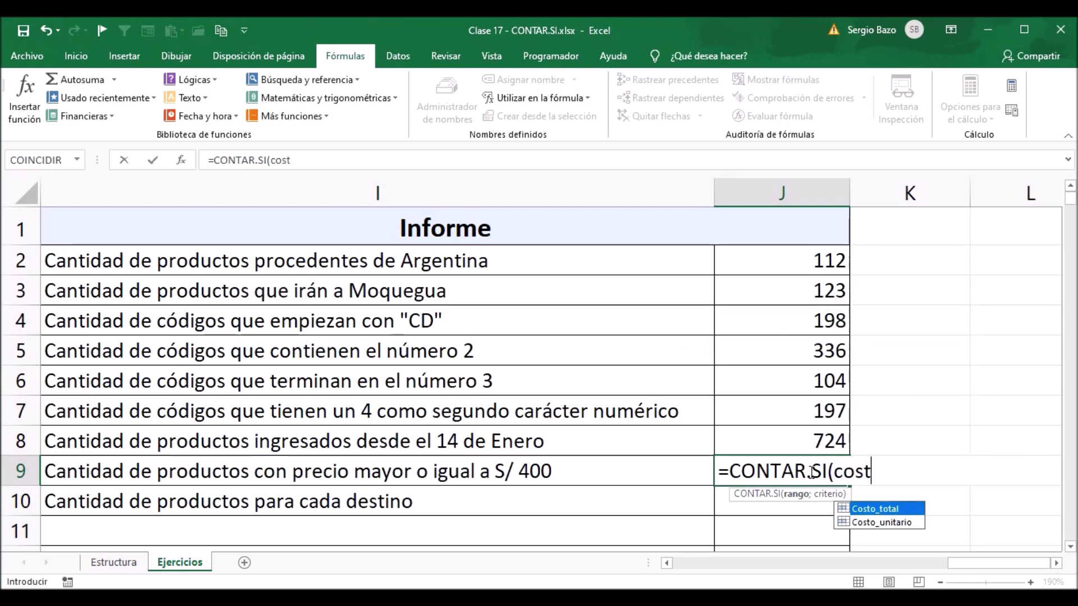
pyautogui.press('Down')
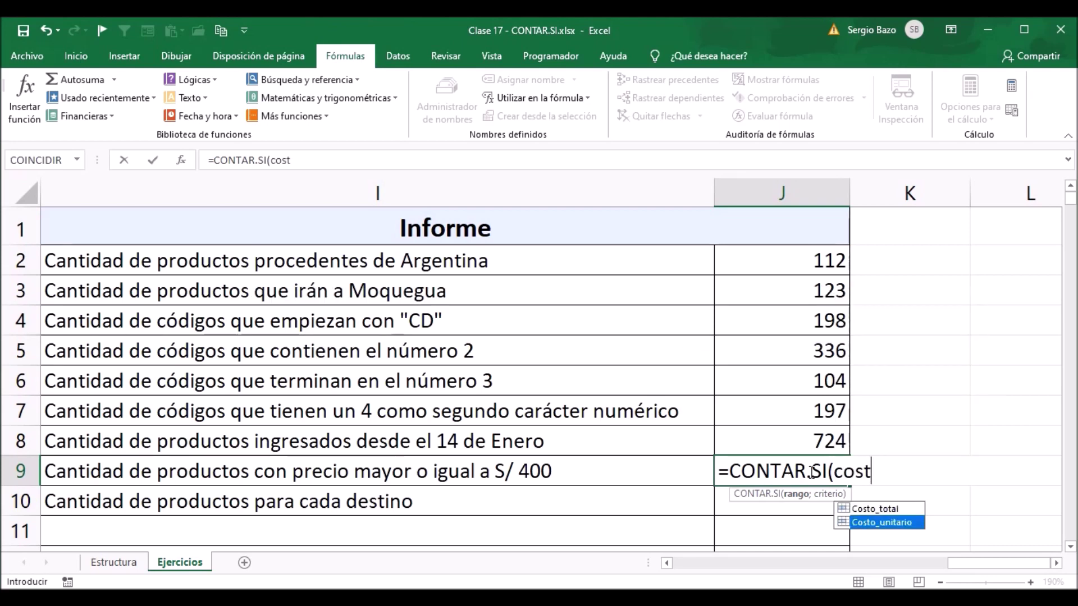
pyautogui.press('Tab')
pyautogui.write(';"')
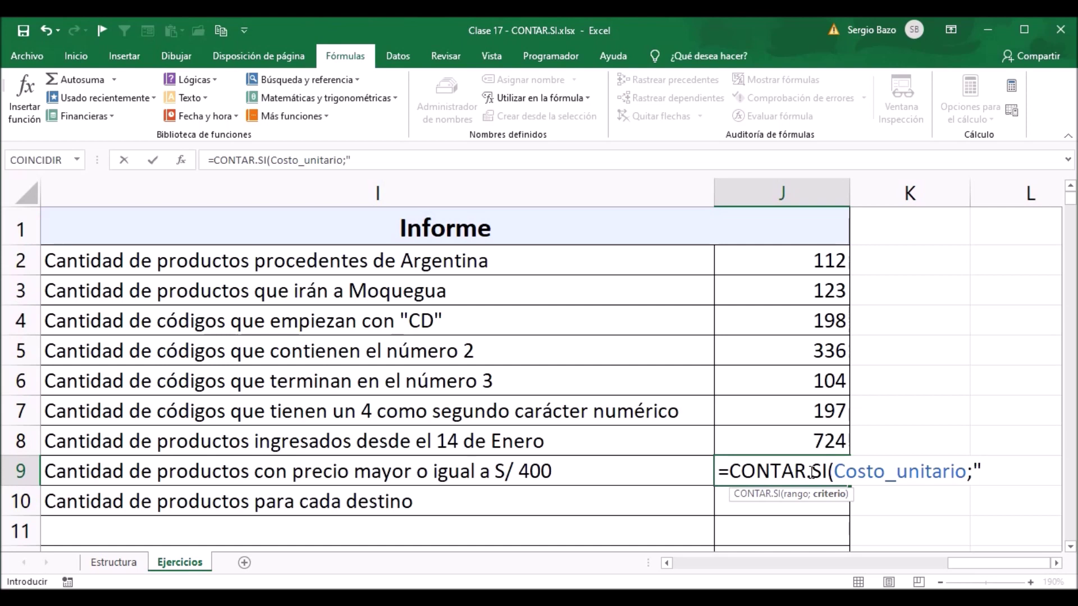
pyautogui.write('>=400"')
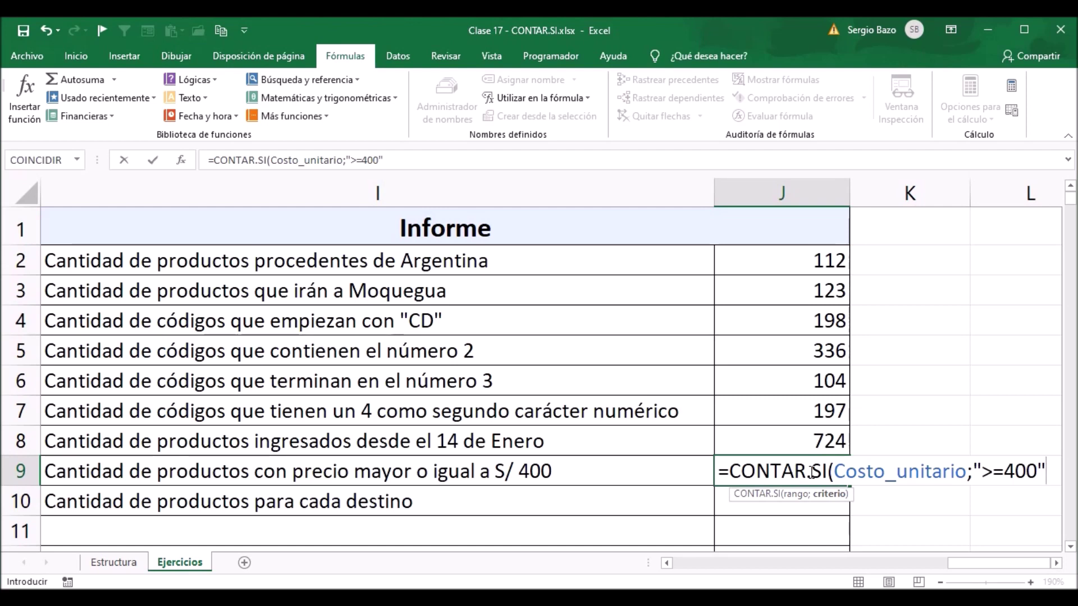
pyautogui.write(')')
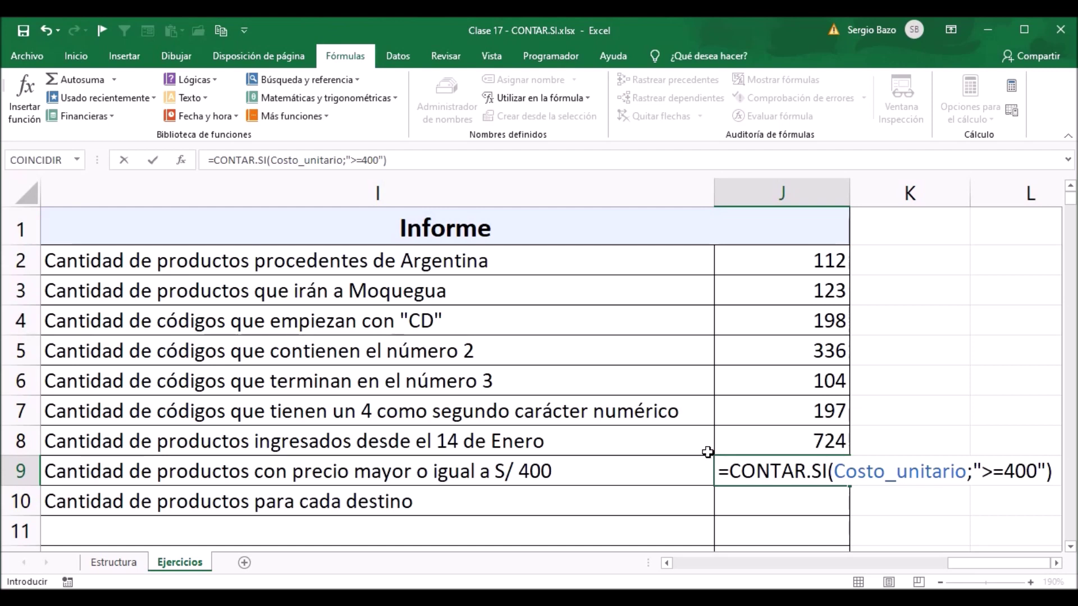
pyautogui.press('Return')
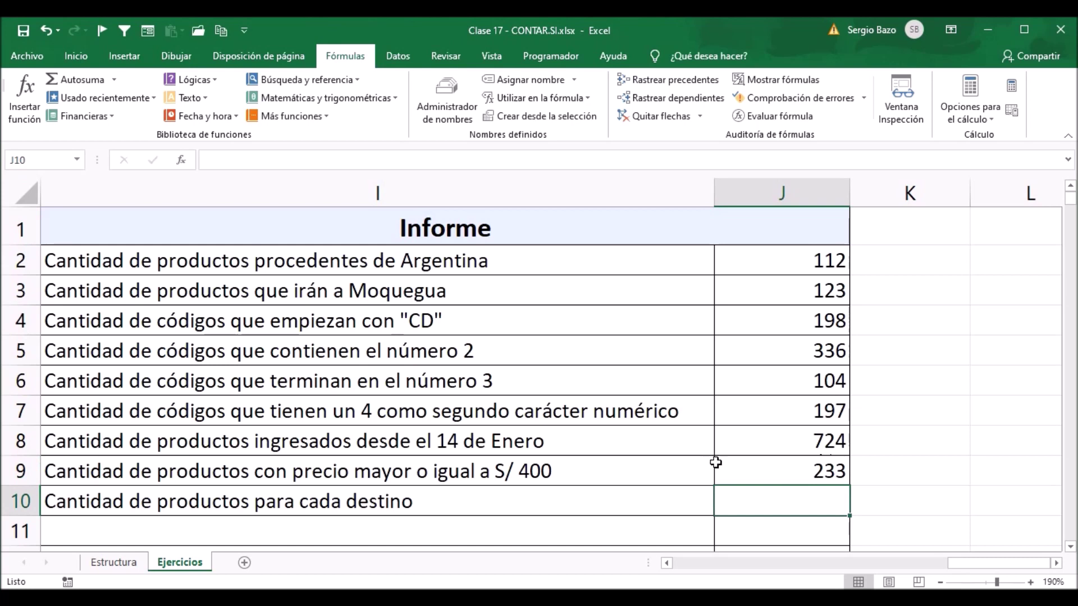
pyautogui.click(787, 474)
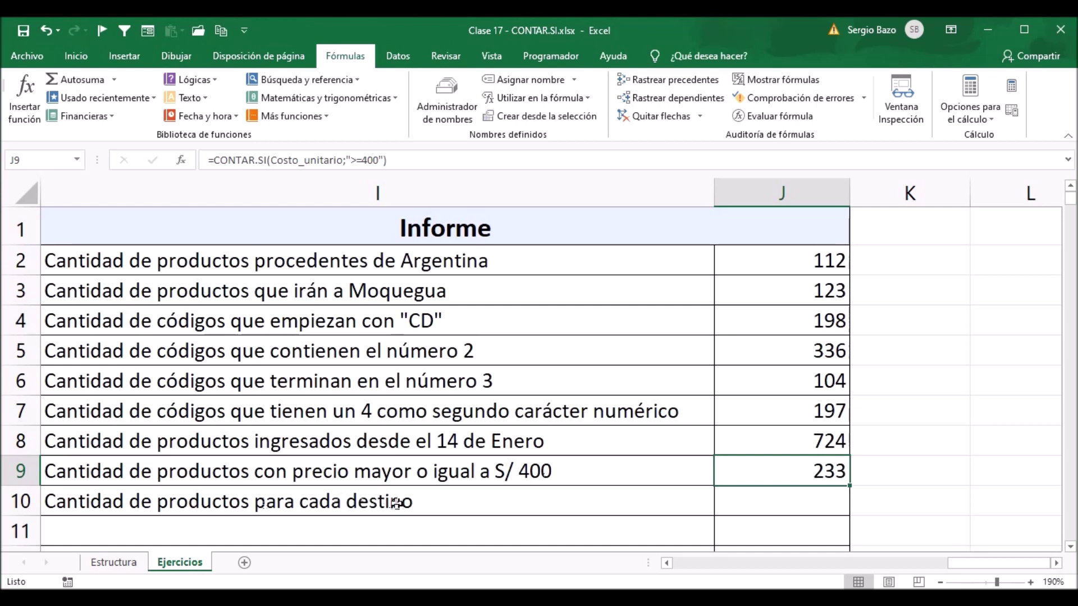
# Step: Zoom out and copy the Destino values from C2 down to the last row
pyautogui.click(1071, 546)
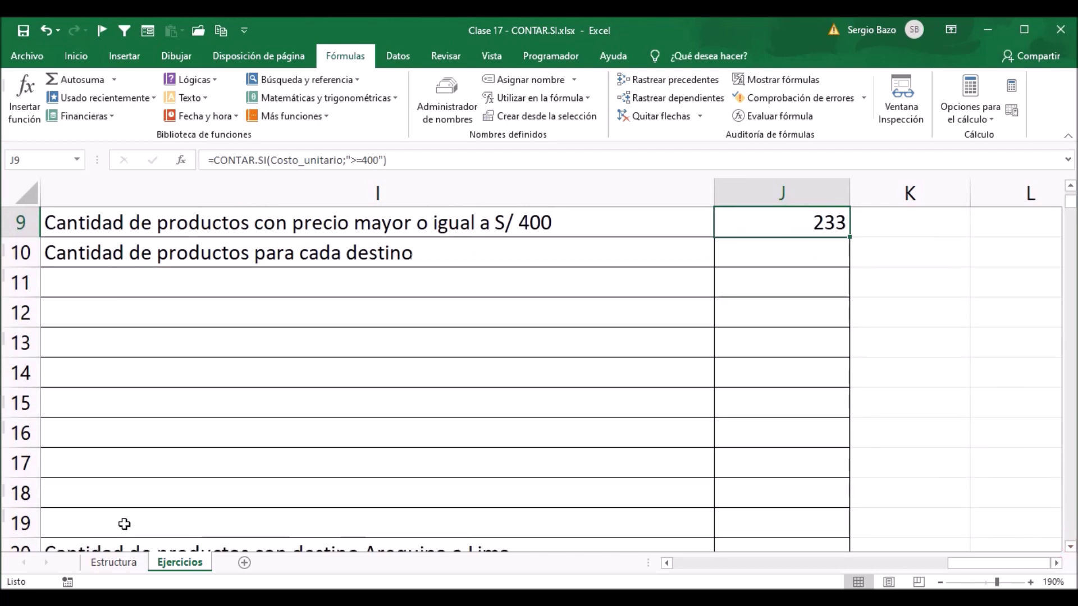
pyautogui.click(940, 583)
pyautogui.click(941, 584)
pyautogui.click(940, 584)
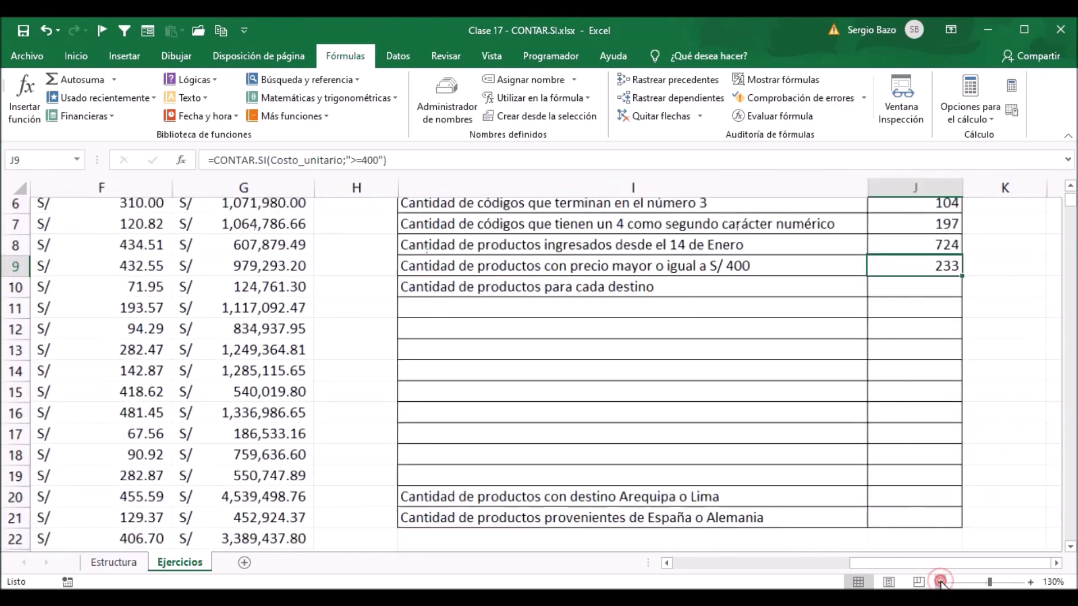
pyautogui.click(941, 583)
pyautogui.click(940, 581)
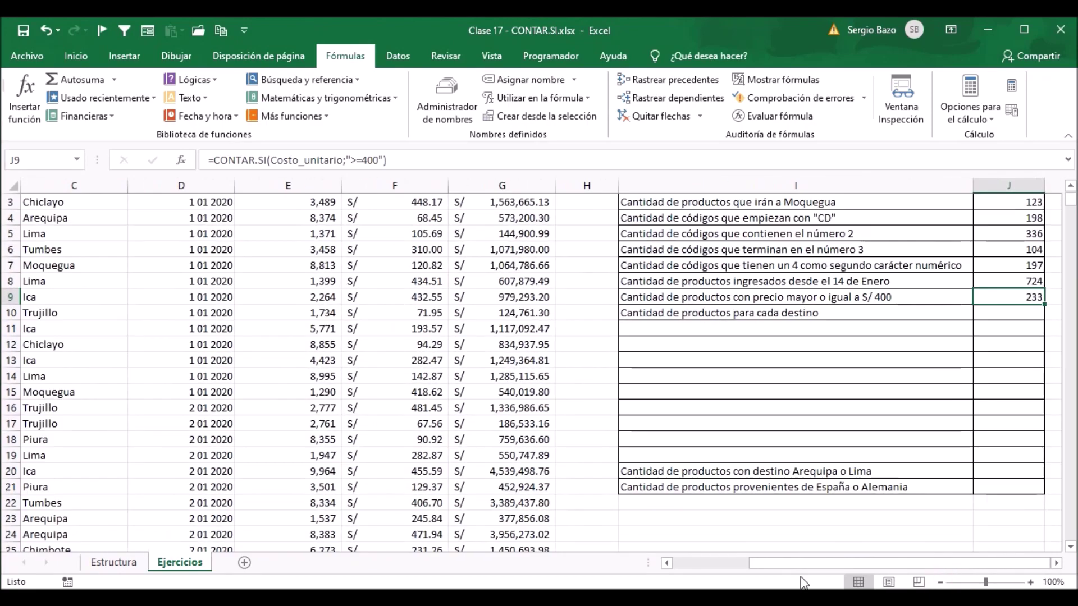
pyautogui.moveTo(804, 572); pyautogui.dragTo(728, 571)
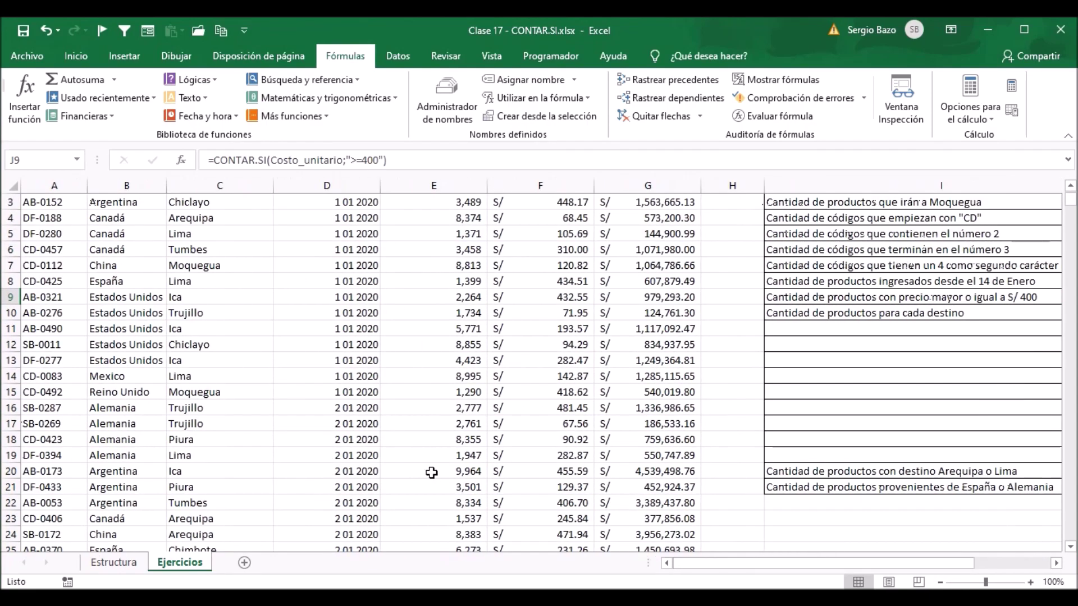
pyautogui.scroll(1, 179, 345)
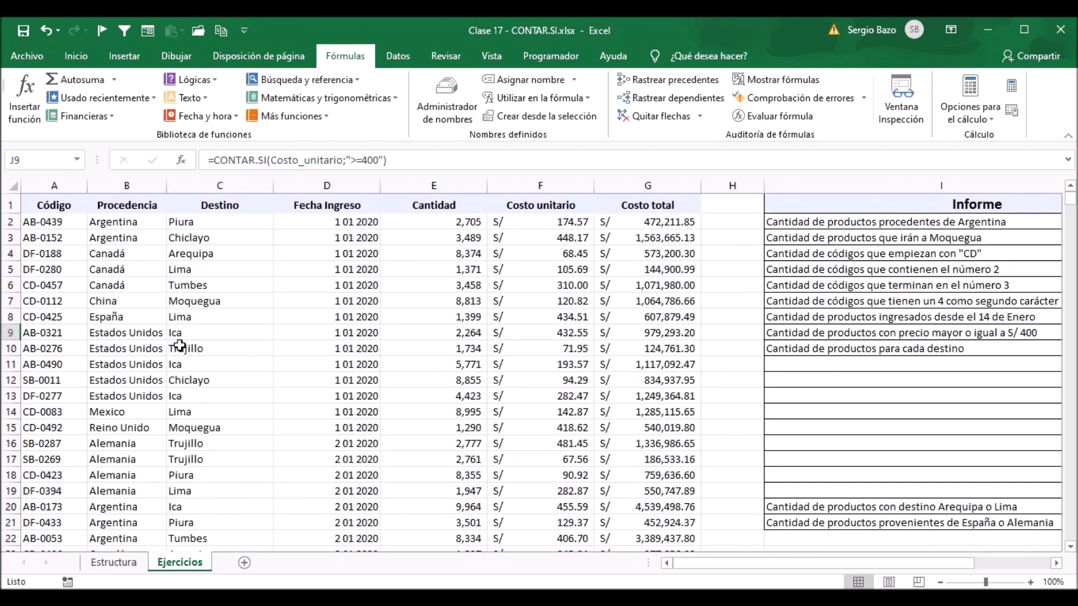
pyautogui.click(201, 223)
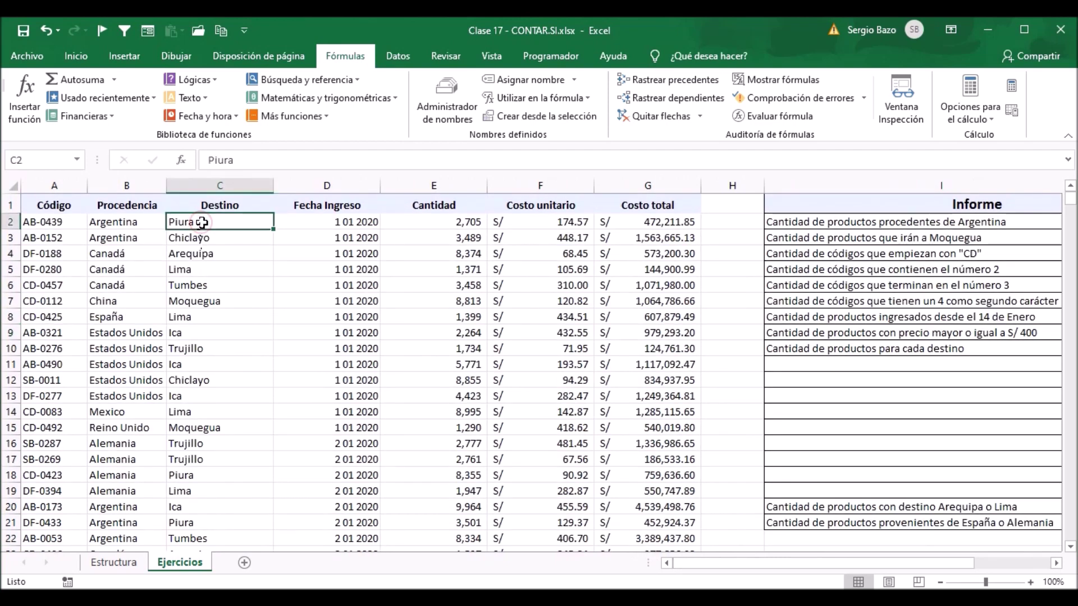
pyautogui.moveTo(201, 222); pyautogui.dragTo(234, 587)
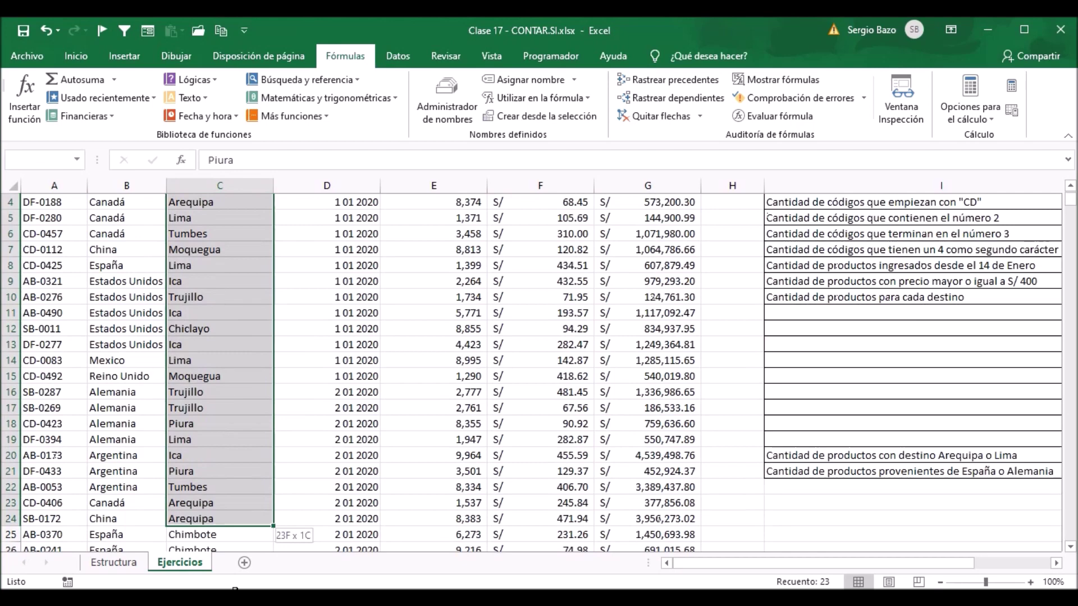
pyautogui.moveTo(234, 587); pyautogui.dragTo(238, 476)
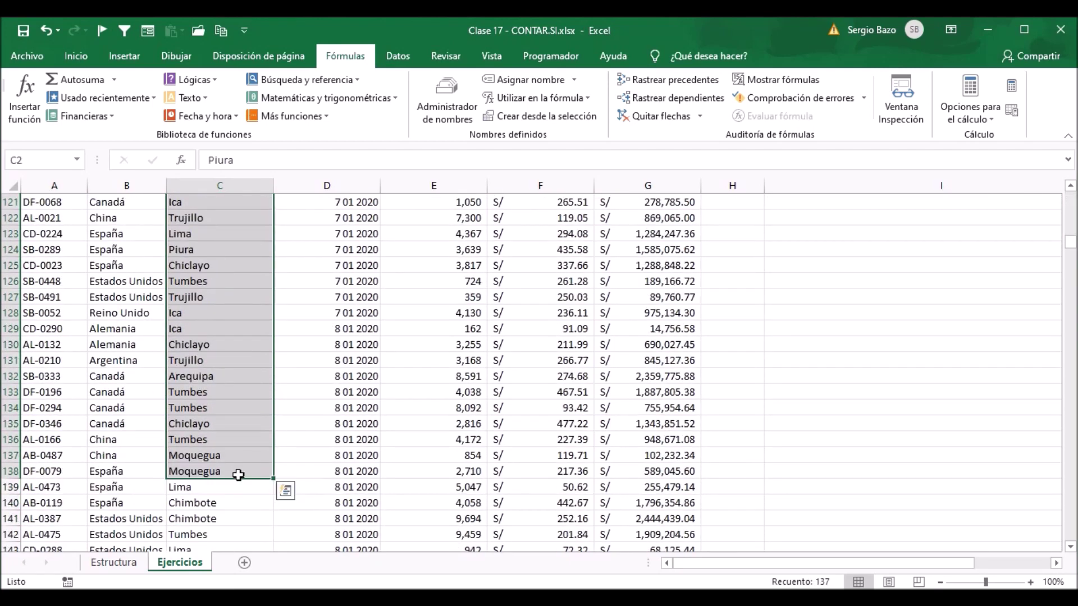
pyautogui.hotkey('ctrl', 'shift', 'Down')
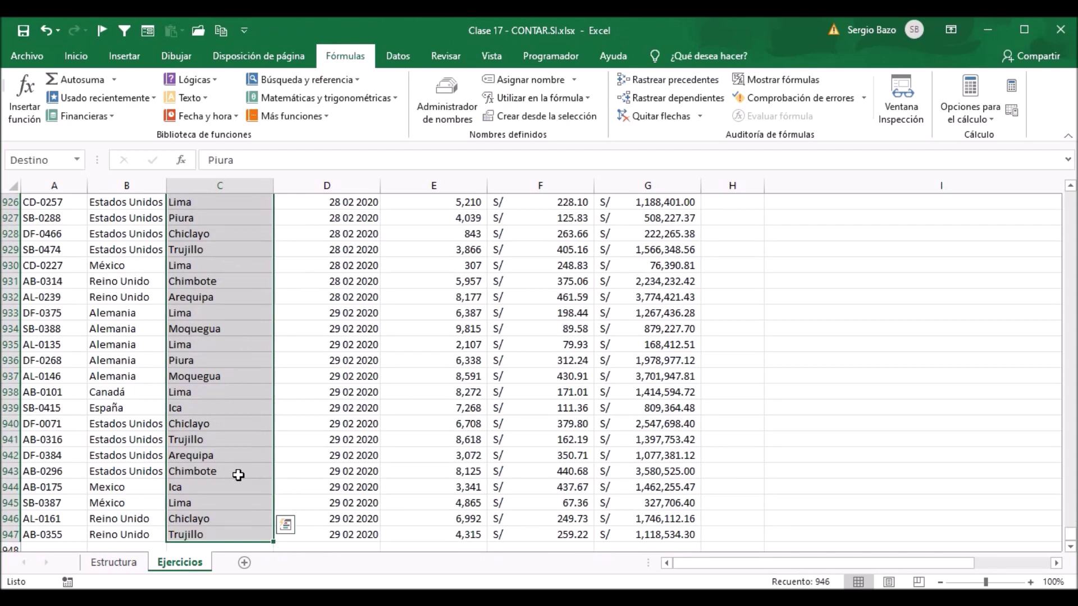
pyautogui.hotkey('ctrl', 'c')
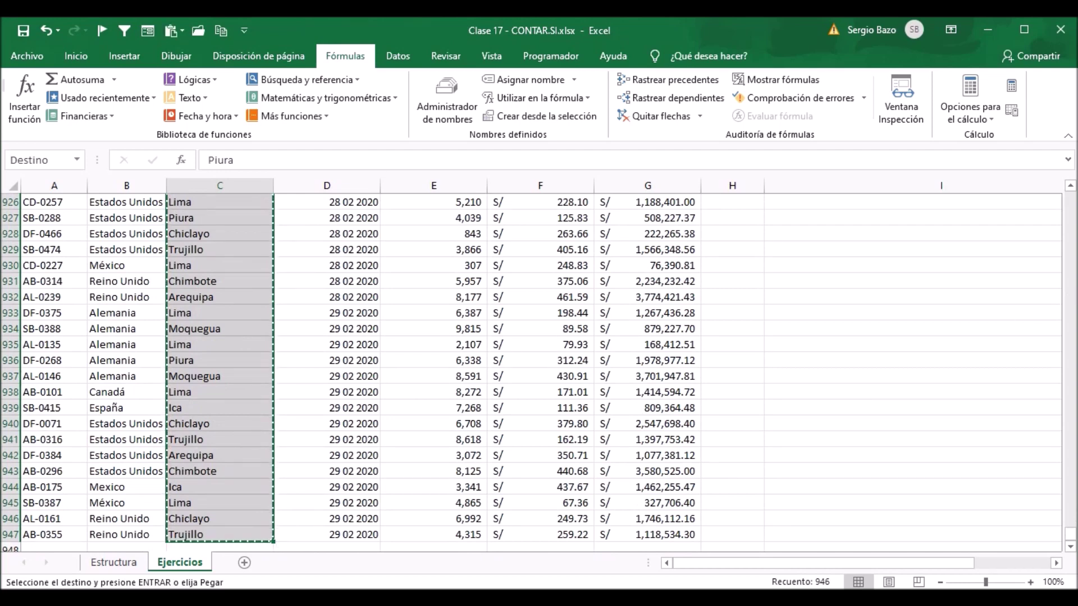
# Step: Paste the copied destinations into column M starting at M2
pyautogui.moveTo(1069, 534); pyautogui.dragTo(1057, 564)
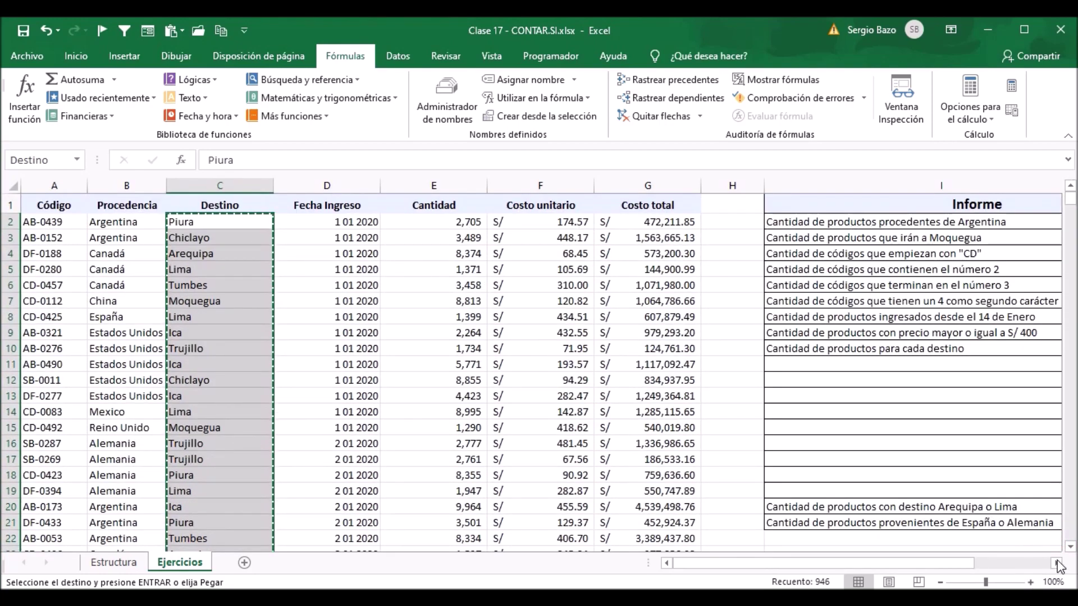
pyautogui.click(1058, 564)
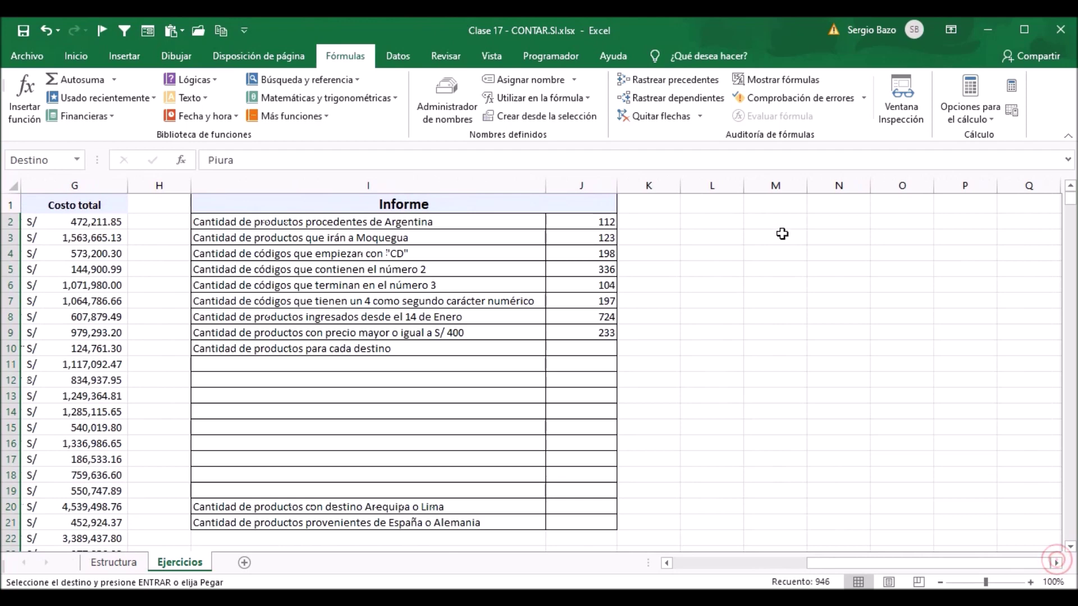
pyautogui.click(783, 221)
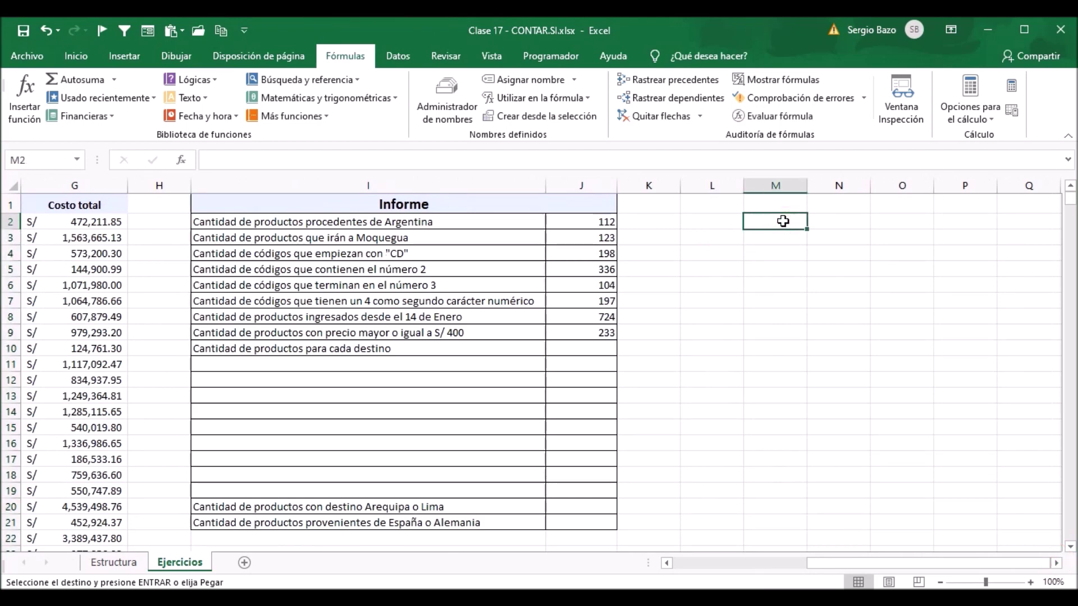
pyautogui.hotkey('ctrl', 'v')
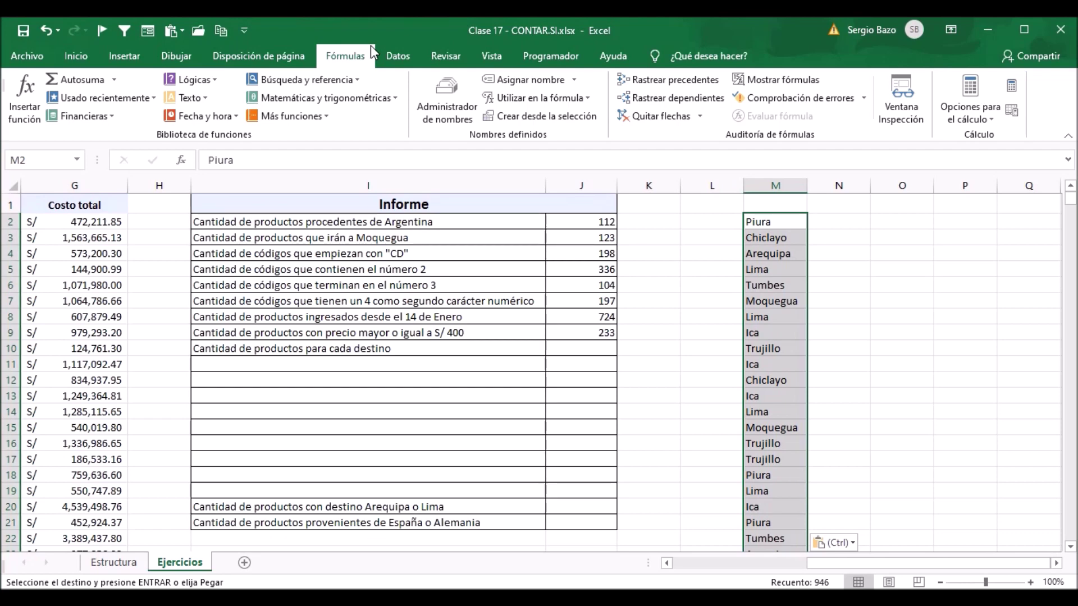
# Step: Remove duplicate destinations from column M, leaving nine cities, and sort them A to Z
pyautogui.click(393, 50)
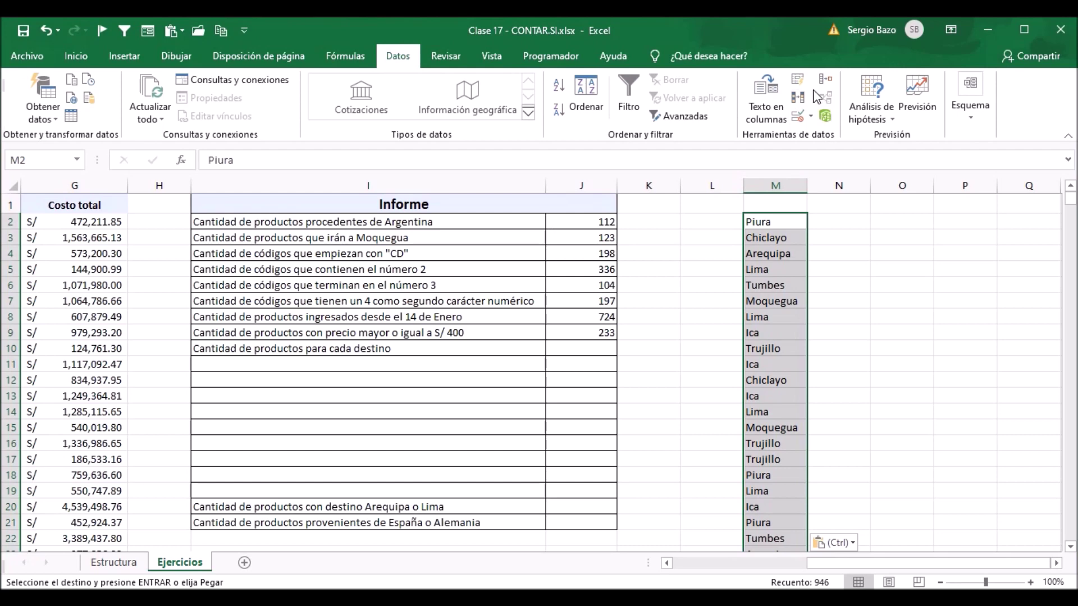
pyautogui.click(798, 98)
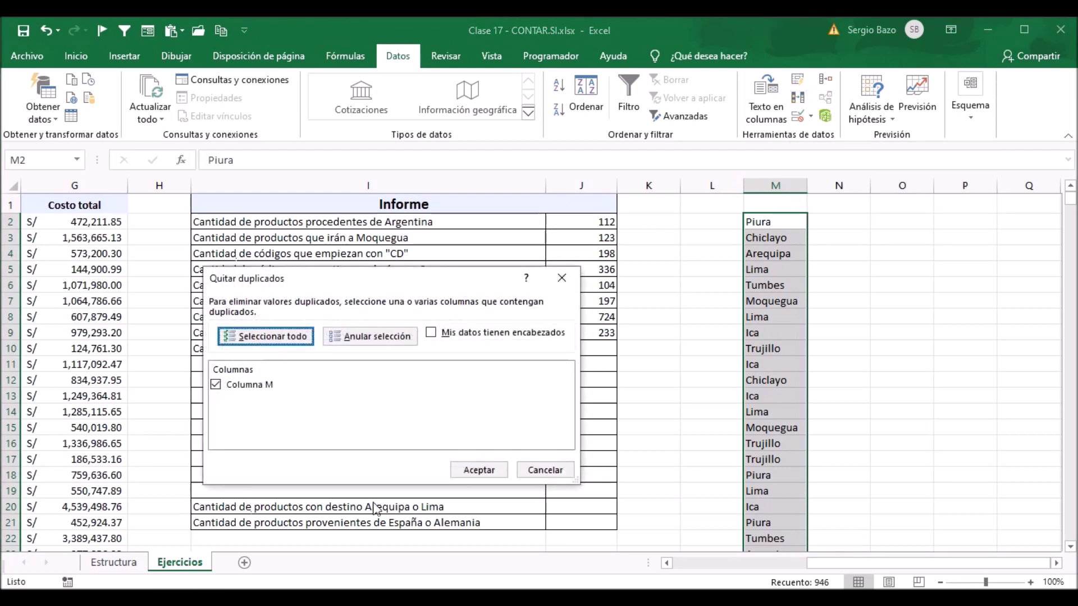
pyautogui.click(482, 470)
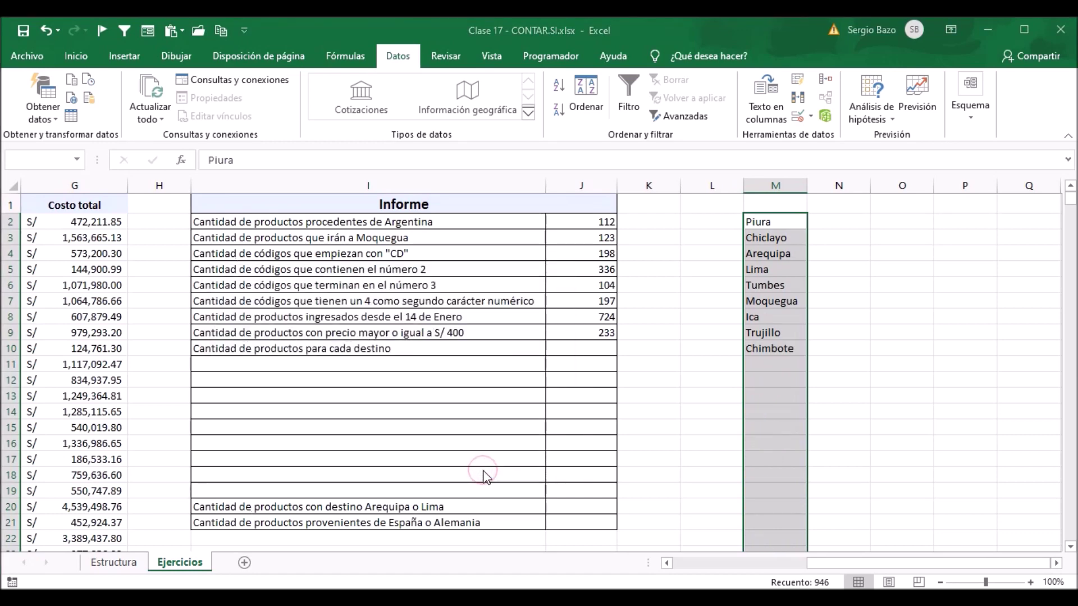
pyautogui.click(545, 356)
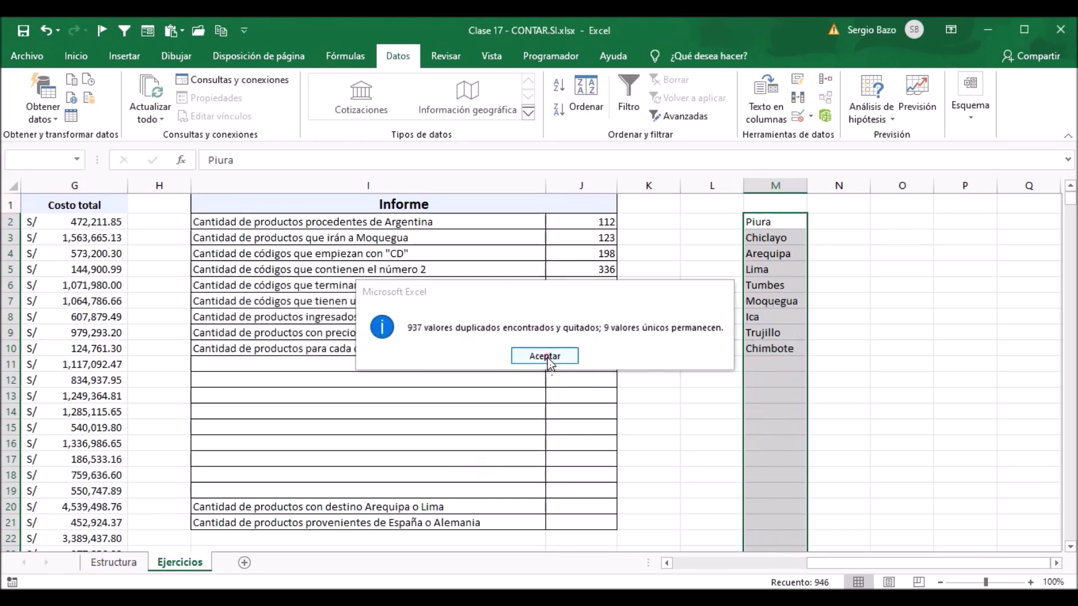
pyautogui.click(767, 221)
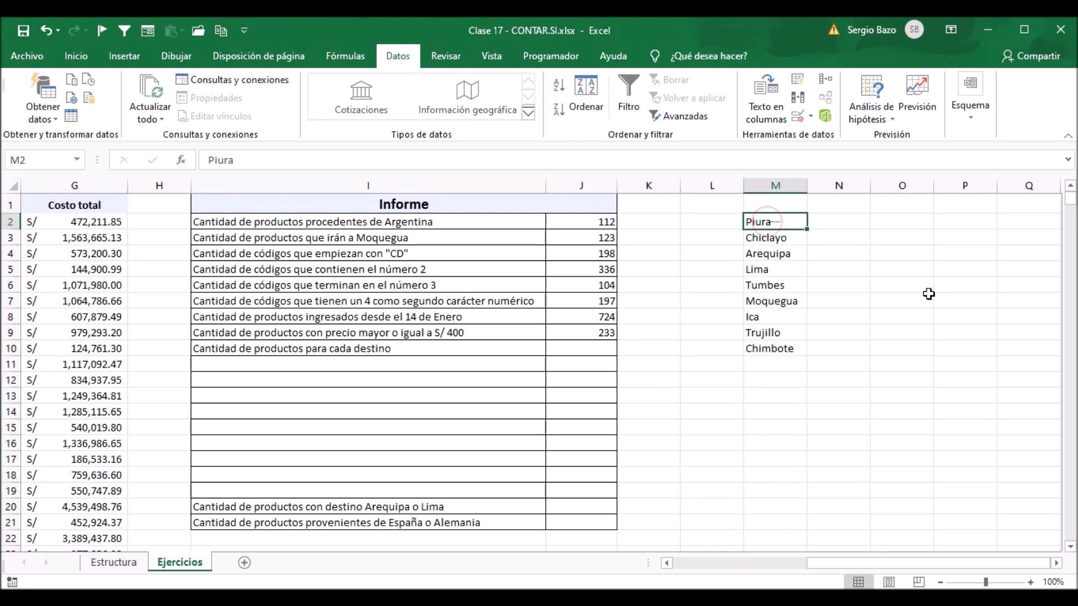
pyautogui.click(558, 86)
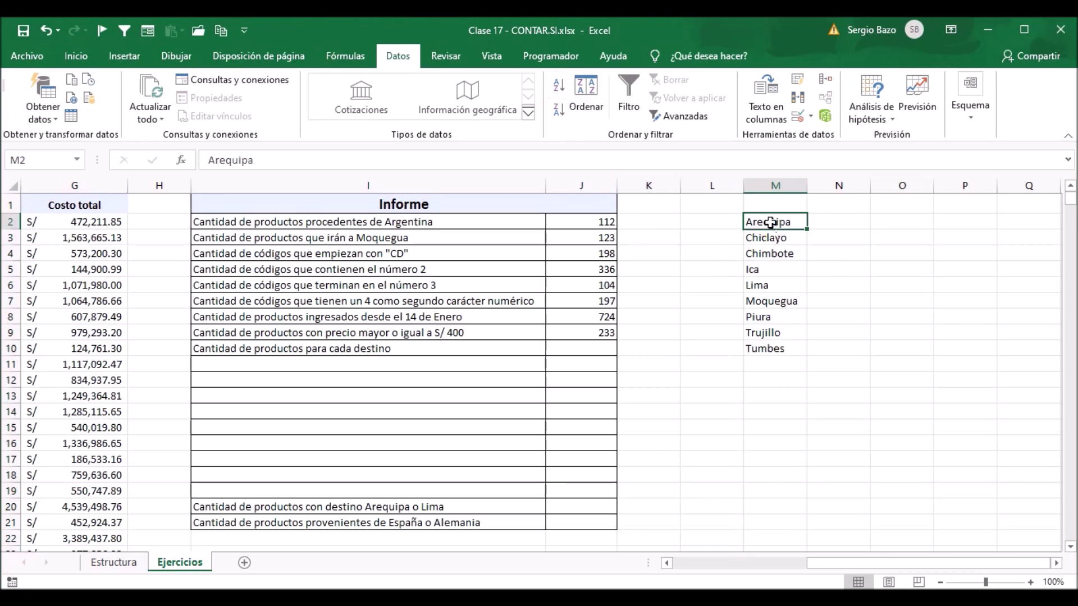
# Step: Paste the sorted cities from M2:M10 as values into I11:I19, Arequipa through Tumbes
pyautogui.moveTo(768, 221); pyautogui.dragTo(773, 349)
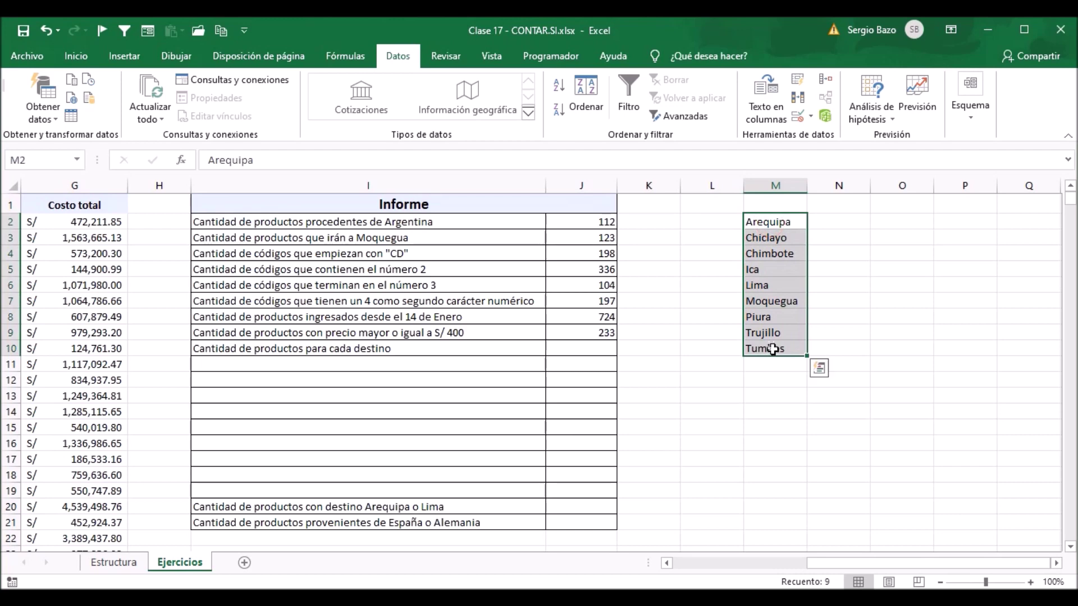
pyautogui.hotkey('ctrl', 'c')
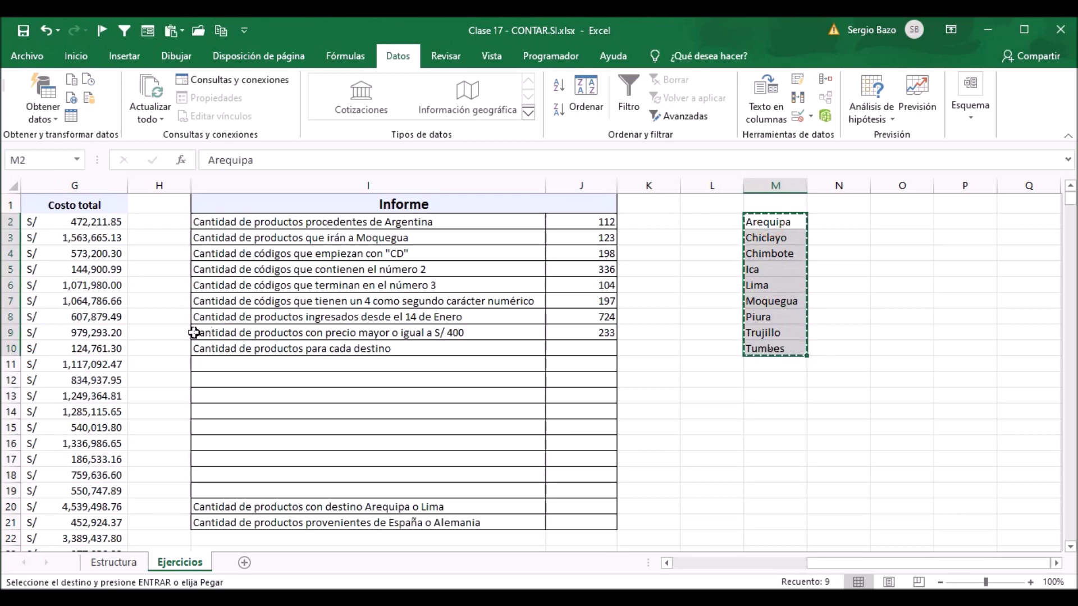
pyautogui.click(220, 365)
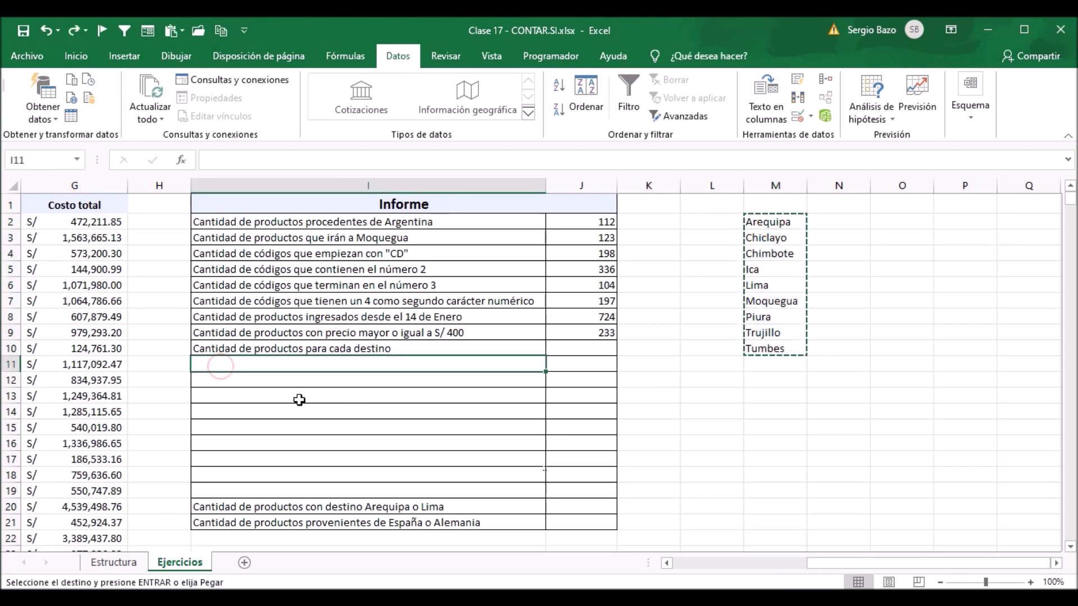
pyautogui.rightClick(211, 363)
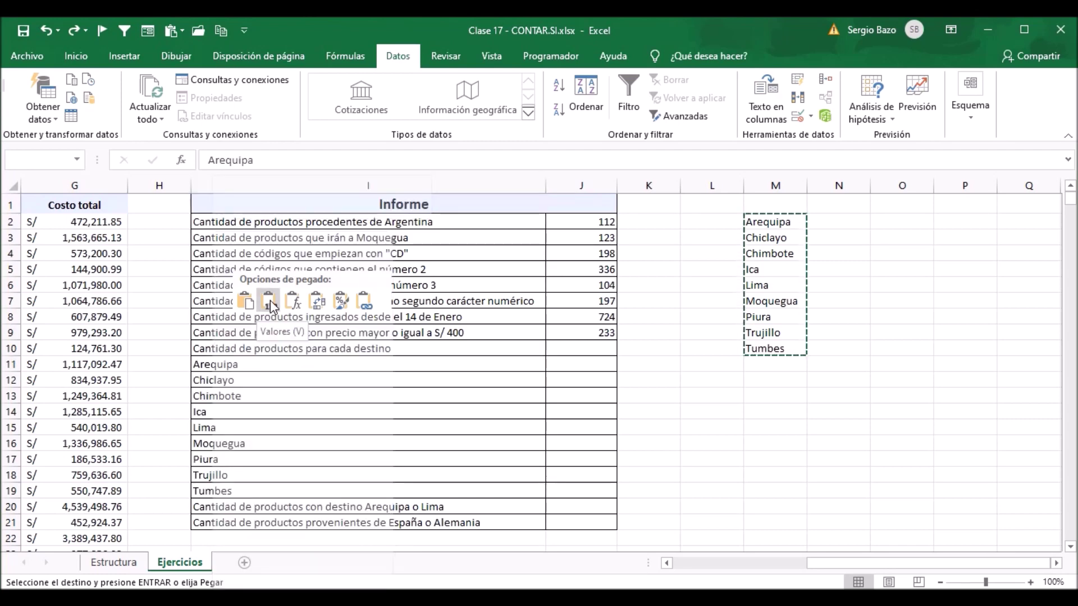
pyautogui.click(270, 303)
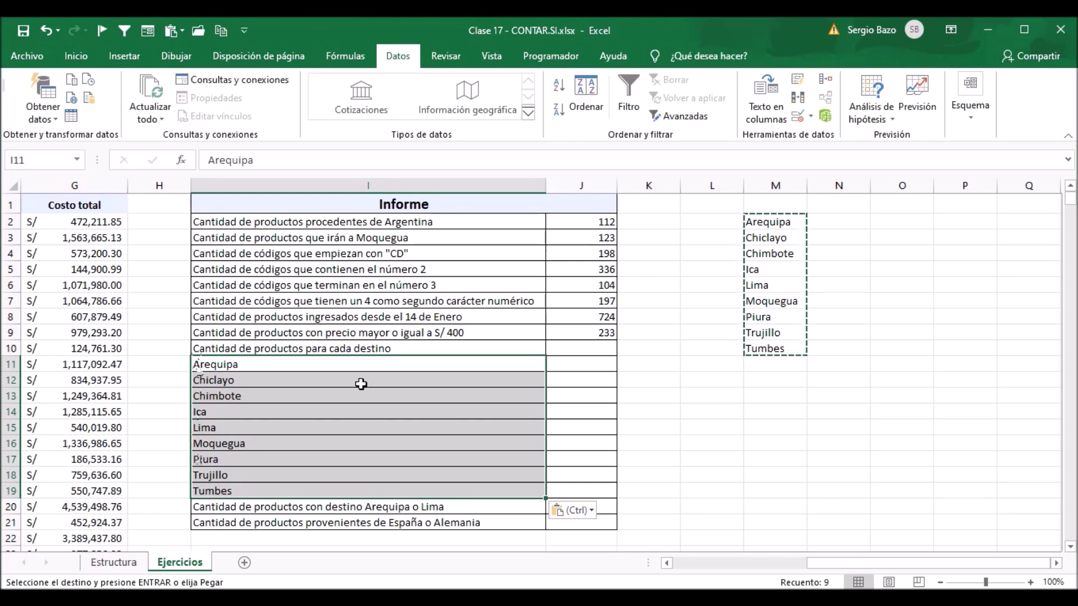
pyautogui.doubleClick(198, 365)
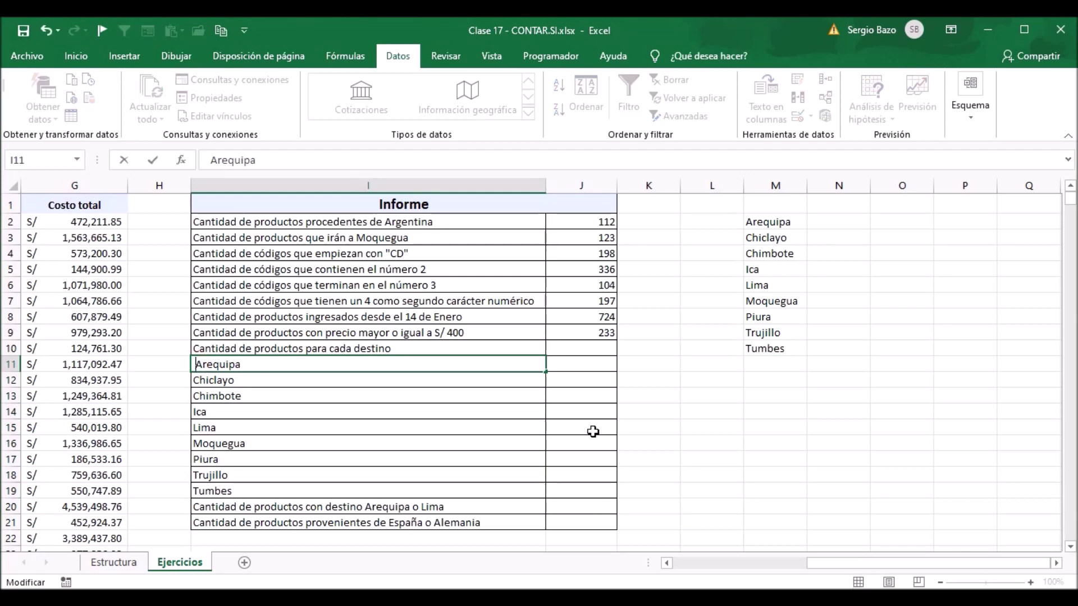
# Step: Strip Arequipa's leading spaces and indent the city names in I11:I19 by five levels
pyautogui.press('BackSpace')
pyautogui.press('BackSpace')
pyautogui.press('BackSpace')
pyautogui.press('BackSpace')
pyautogui.press('BackSpace')
pyautogui.press('BackSpace')
pyautogui.press('BackSpace')
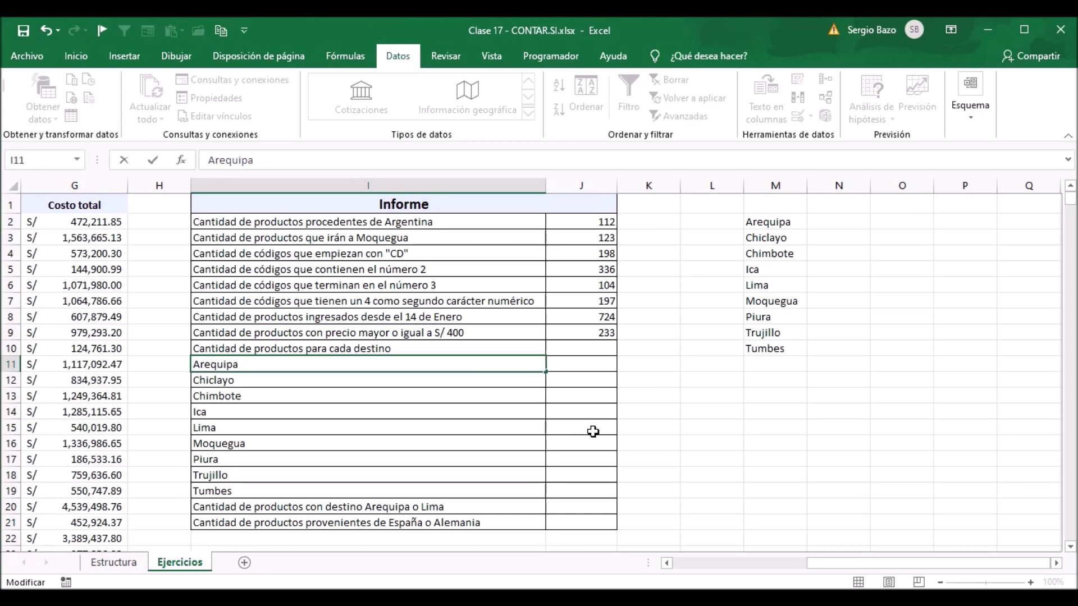
pyautogui.click(272, 385)
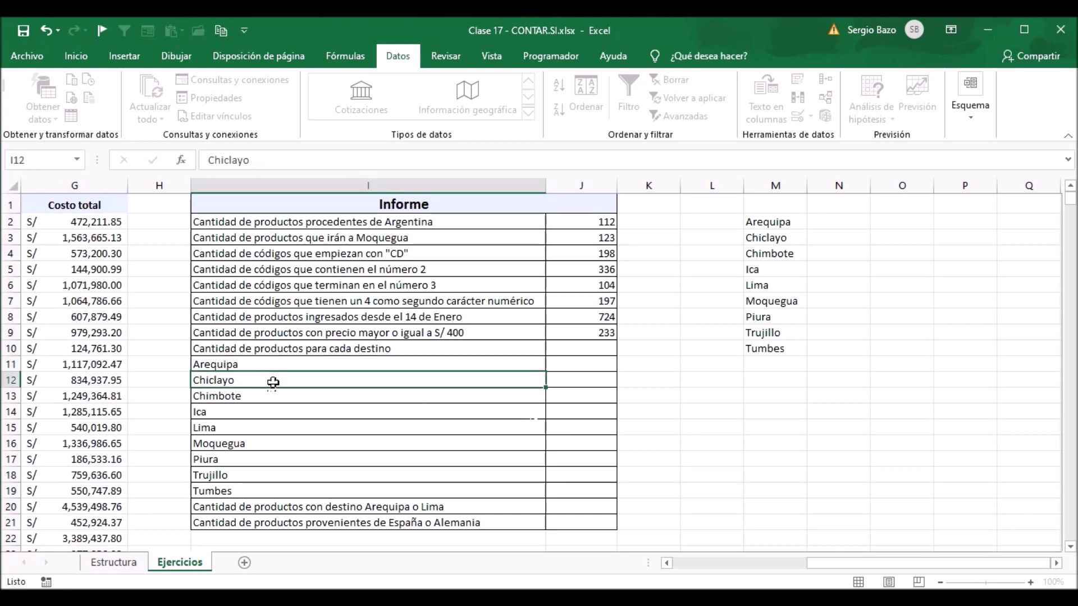
pyautogui.click(229, 365)
pyautogui.moveTo(229, 364); pyautogui.dragTo(230, 491)
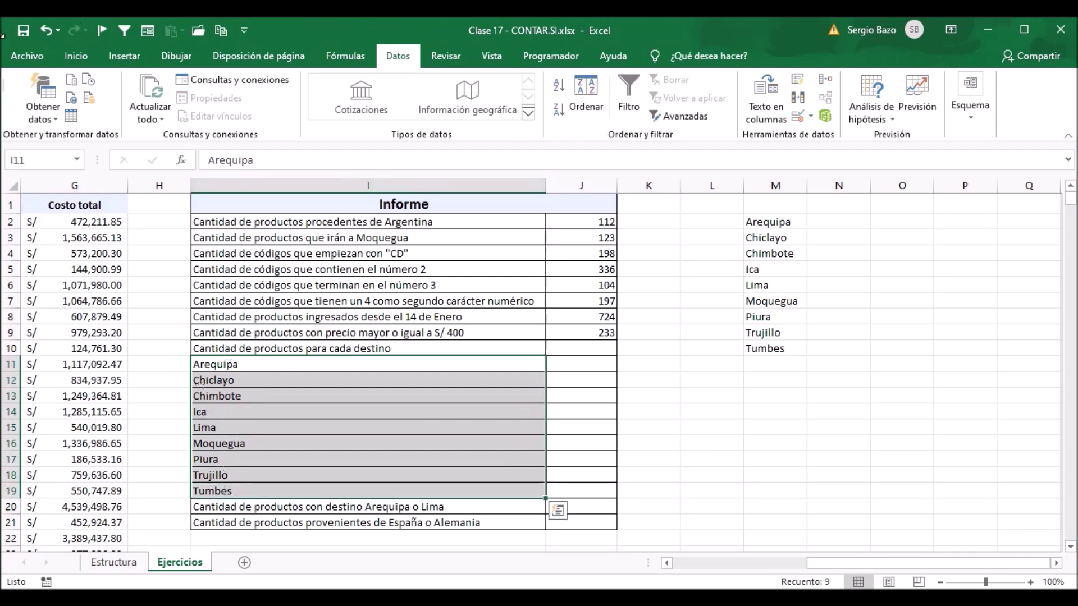
pyautogui.click(72, 56)
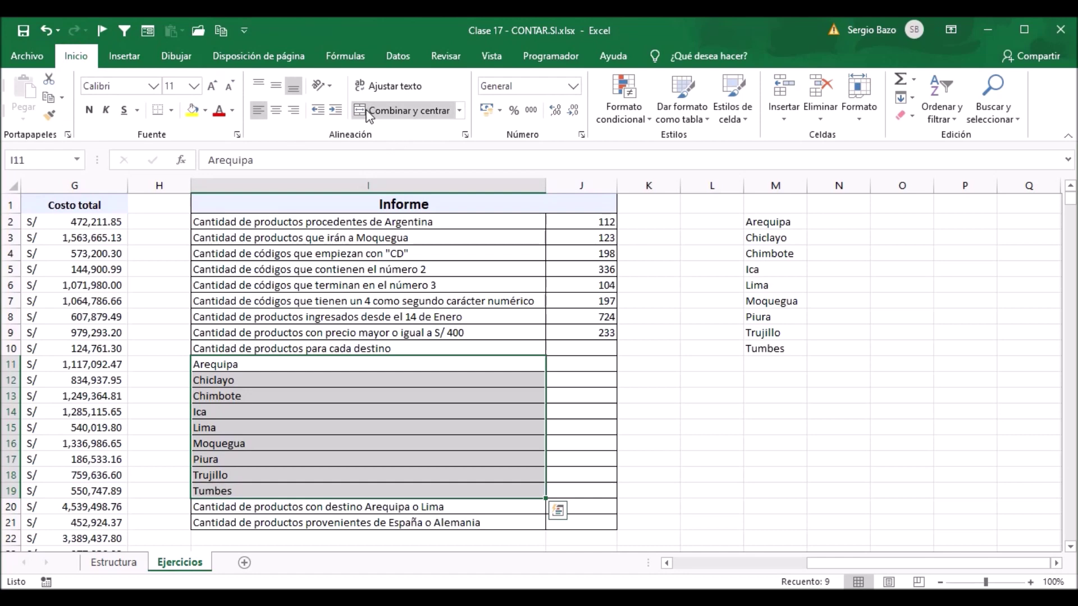
pyautogui.click(335, 113)
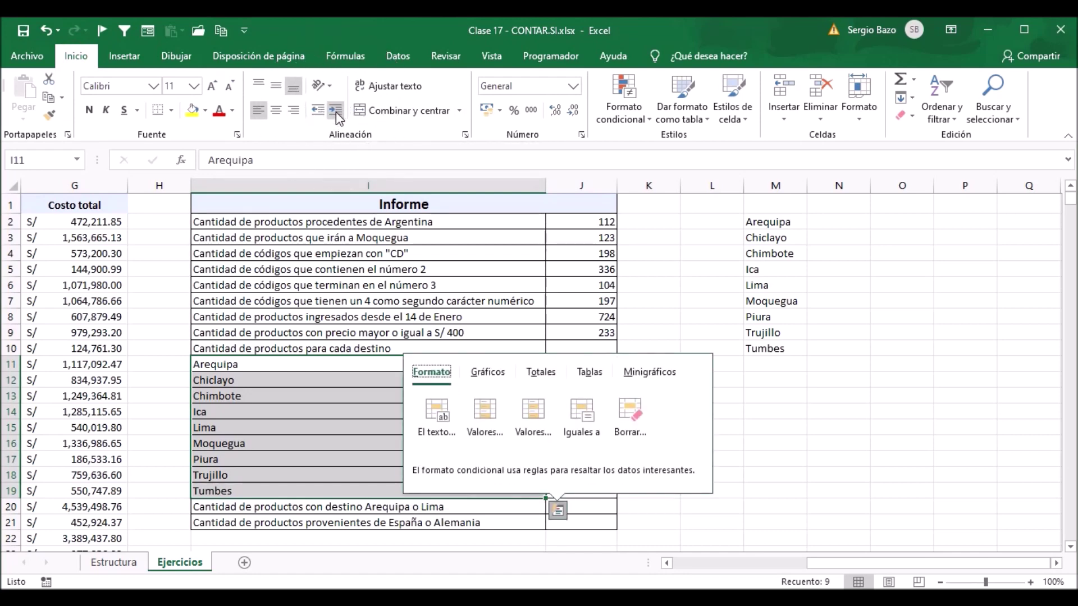
pyautogui.click(336, 112)
pyautogui.click(335, 112)
pyautogui.click(335, 112)
pyautogui.click(336, 112)
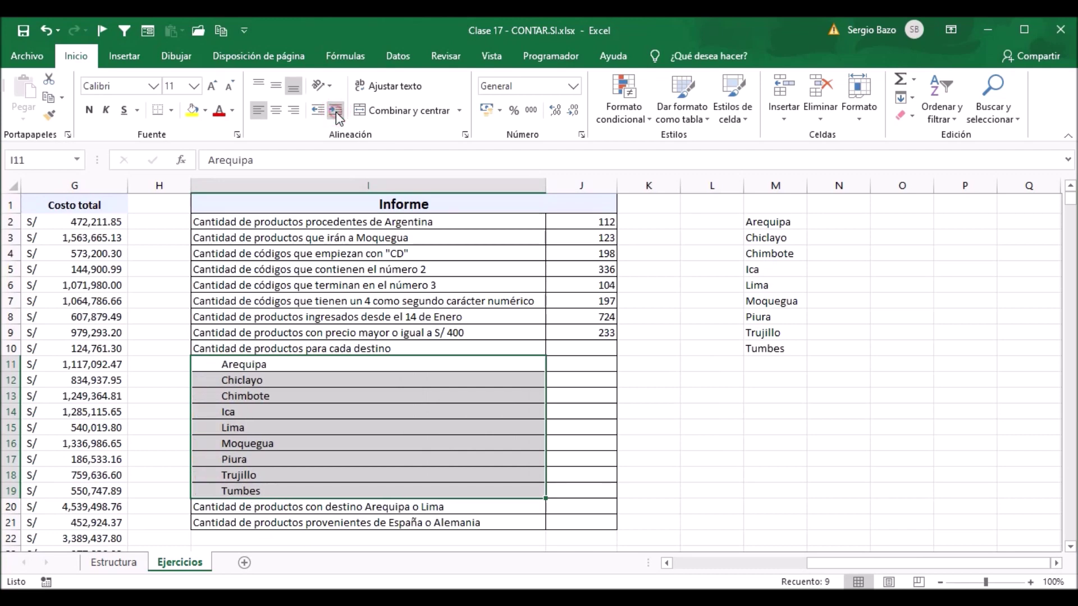
pyautogui.click(290, 361)
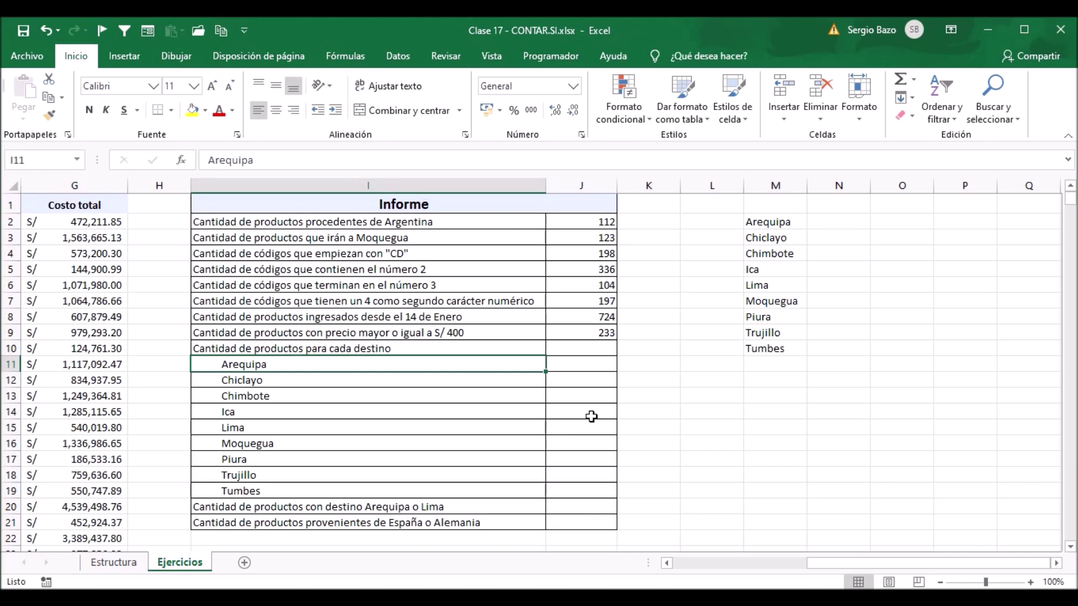
pyautogui.click(587, 365)
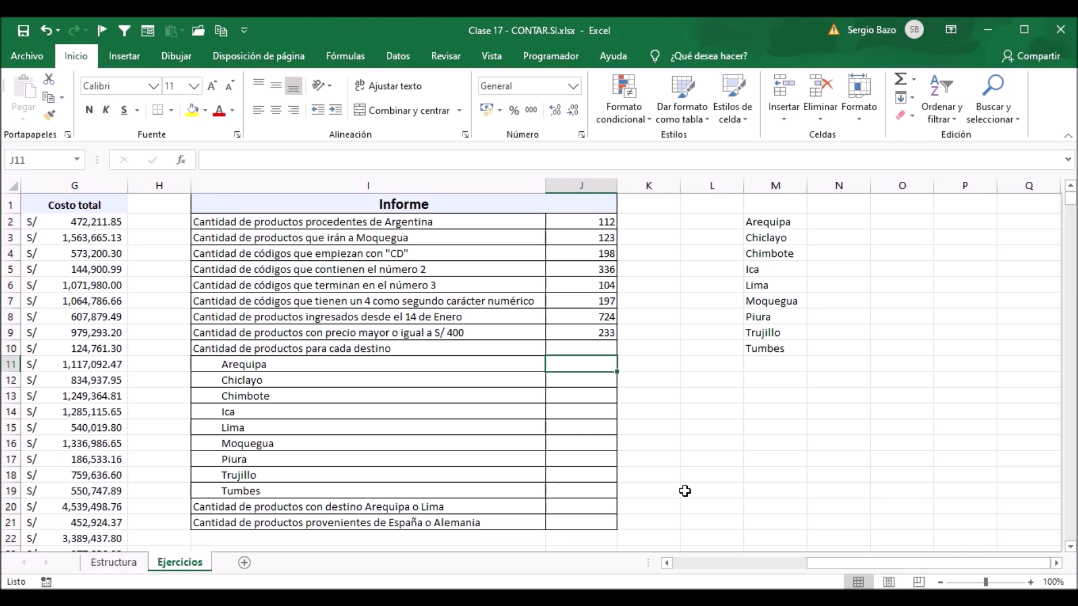
pyautogui.write('=cont')
# Step: Enter =CONTAR.SI(Destino;I11) in J11, returning 82 for Arequipa
pyautogui.press('Down')
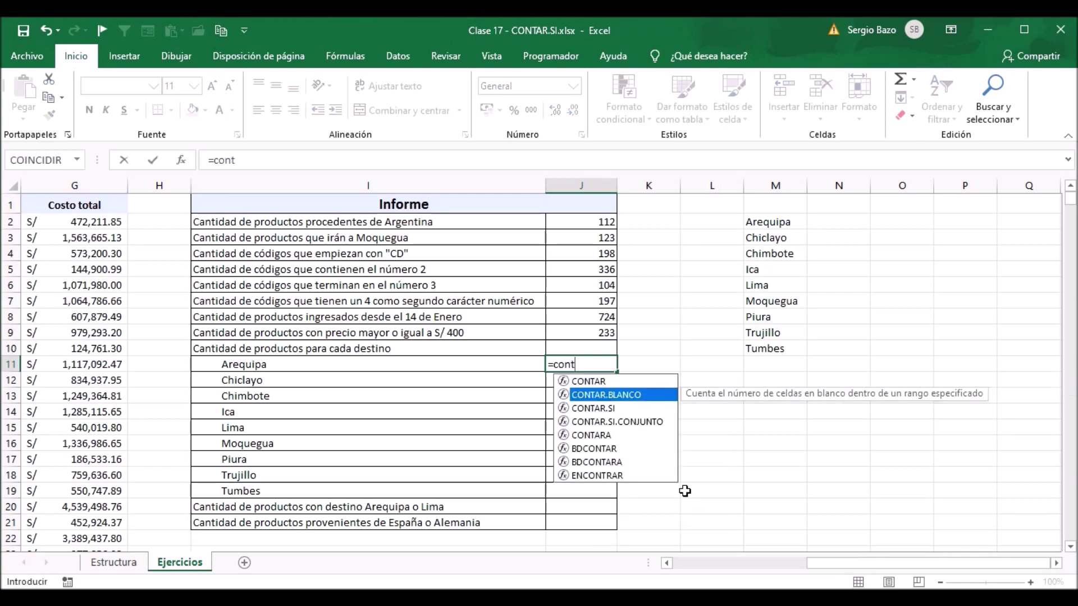
pyautogui.press('Down')
pyautogui.press('Tab')
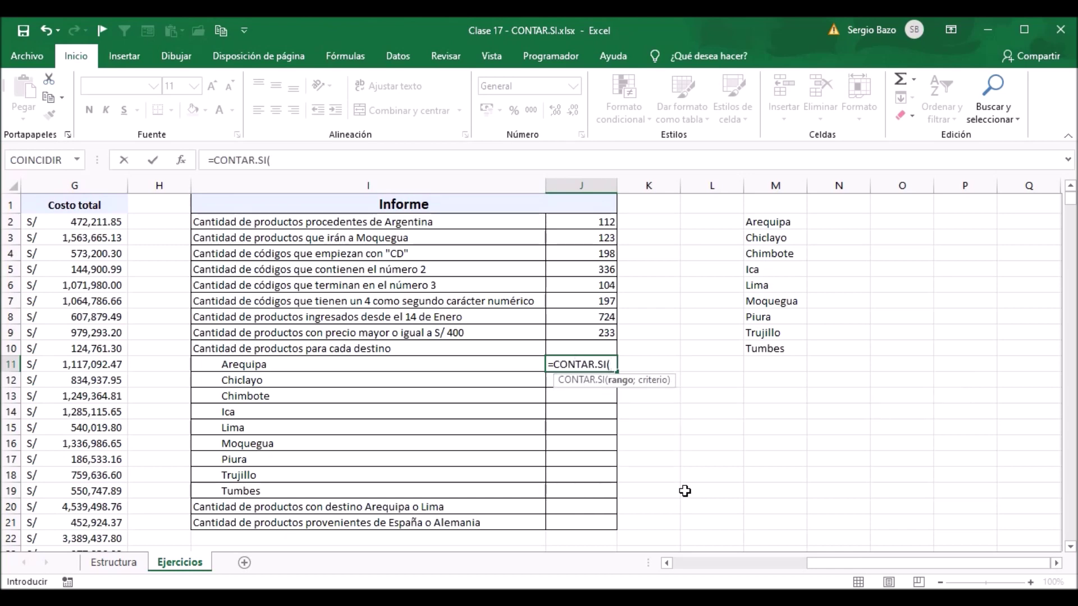
pyautogui.write('dest')
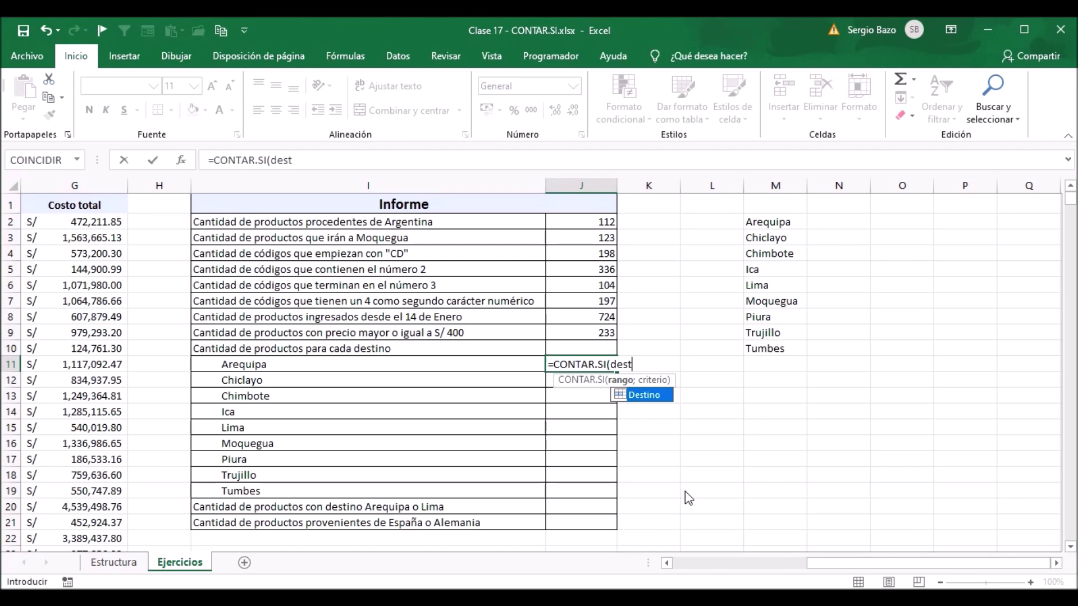
pyautogui.press('Tab')
pyautogui.write(';')
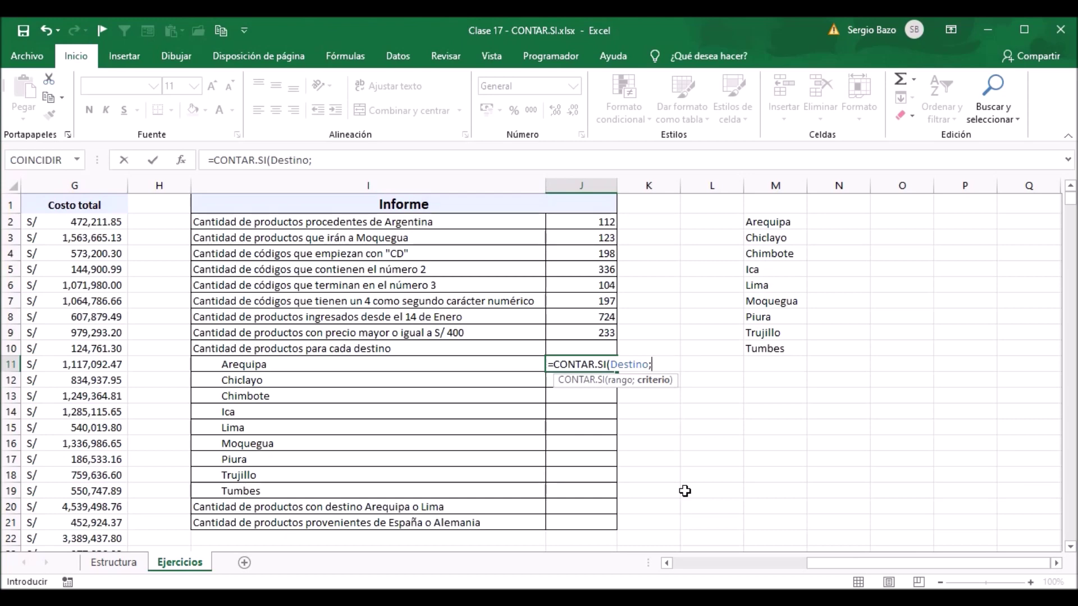
pyautogui.click(254, 364)
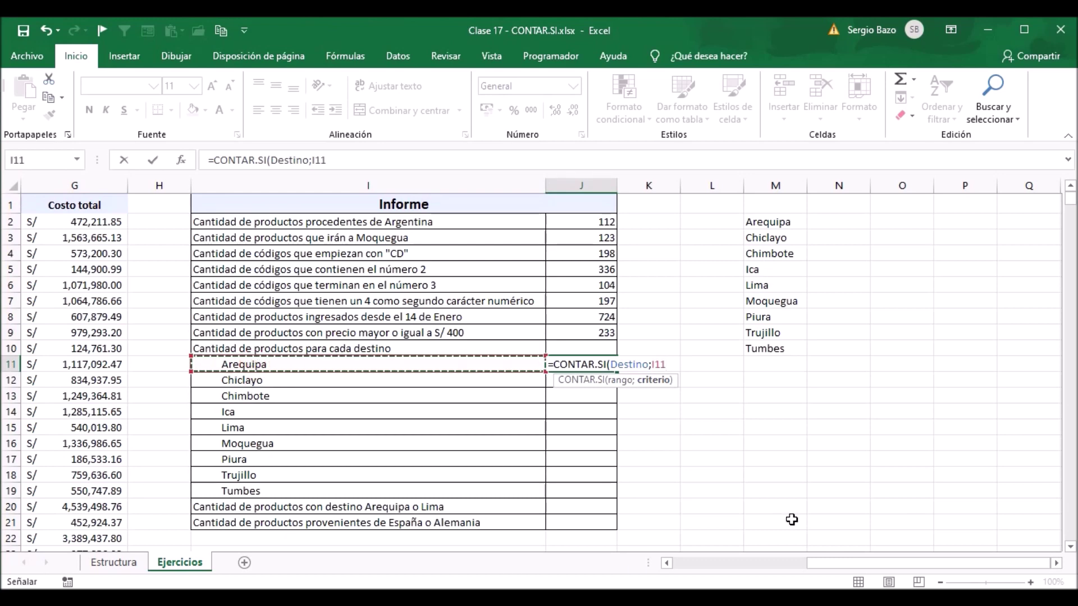
pyautogui.write(')')
pyautogui.press('Return')
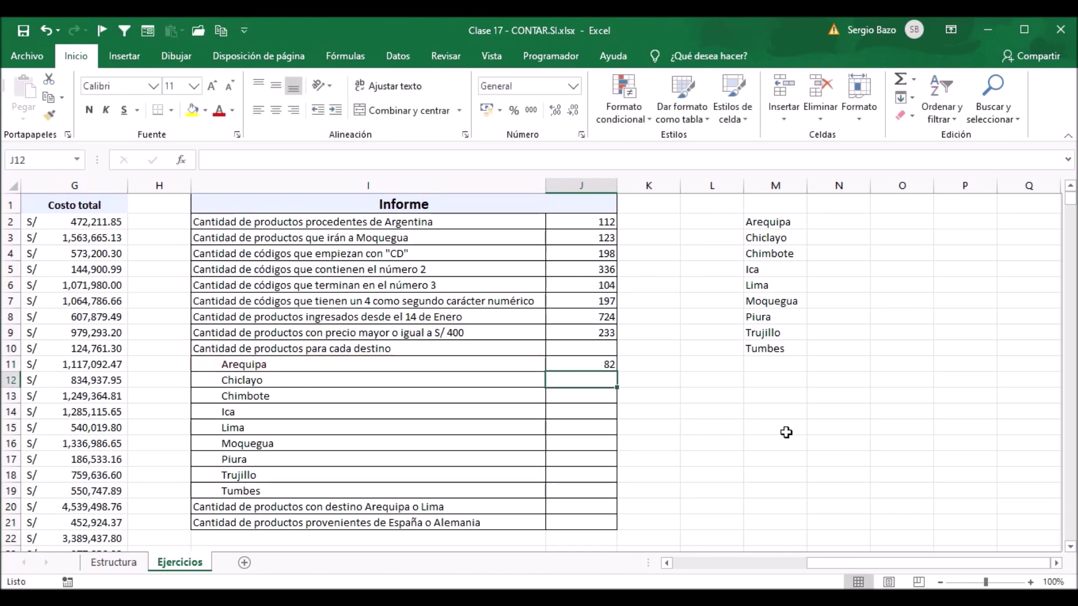
# Step: Fill J11's count formula down to J19, giving Chiclayo 109 through Tumbes 97
pyautogui.click(591, 363)
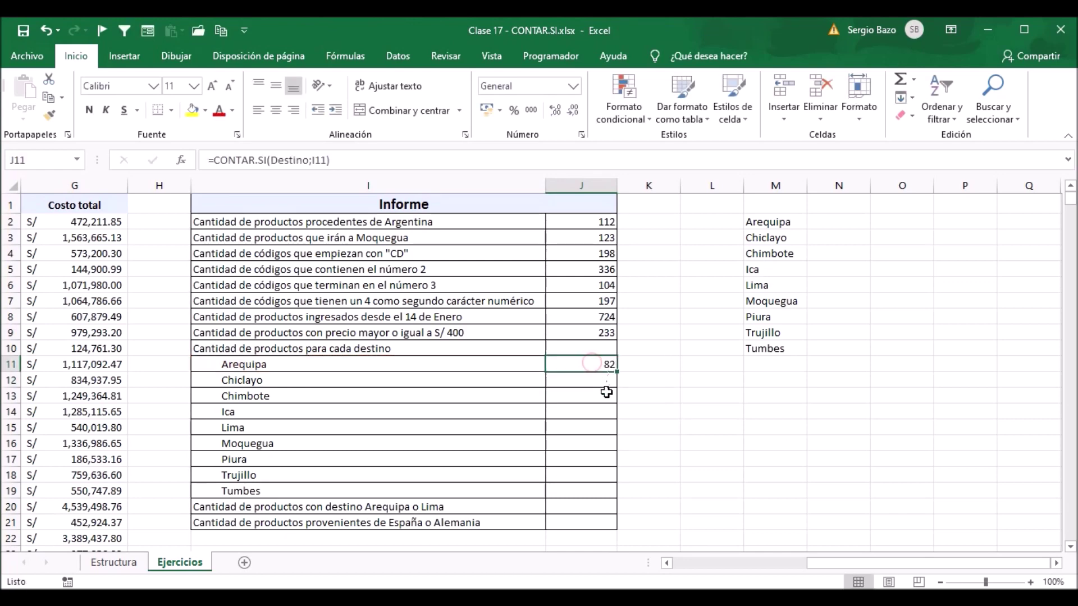
pyautogui.moveTo(619, 372); pyautogui.dragTo(616, 485)
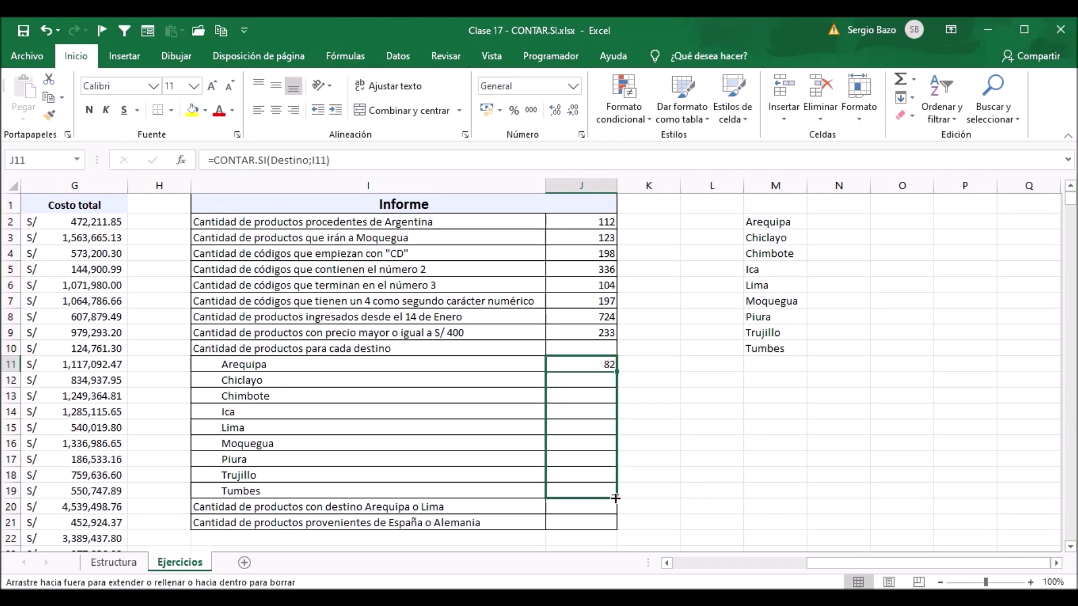
pyautogui.moveTo(617, 486); pyautogui.dragTo(617, 499)
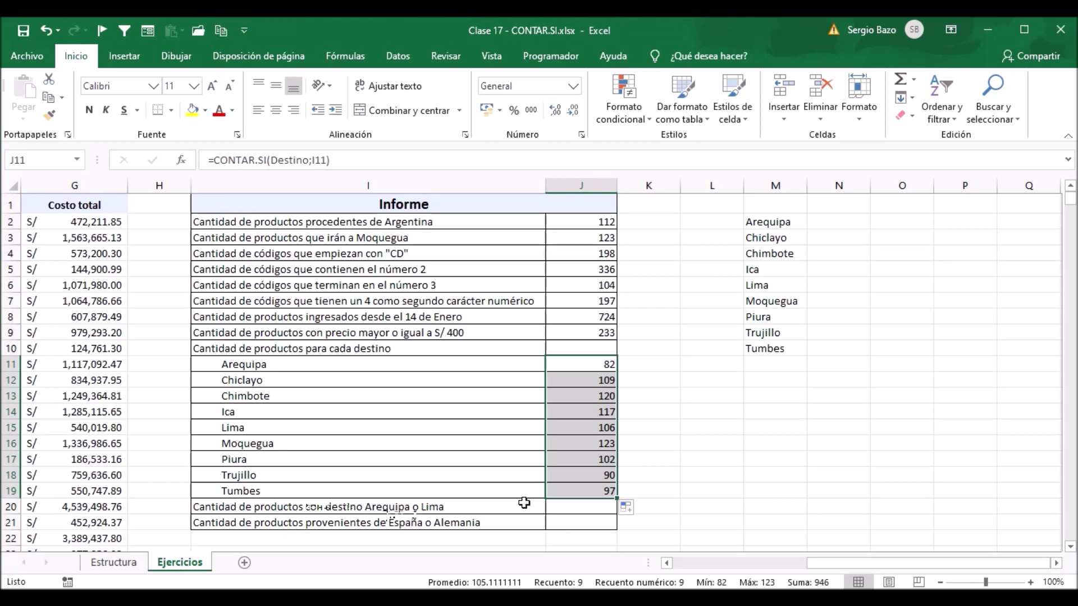
pyautogui.click(590, 508)
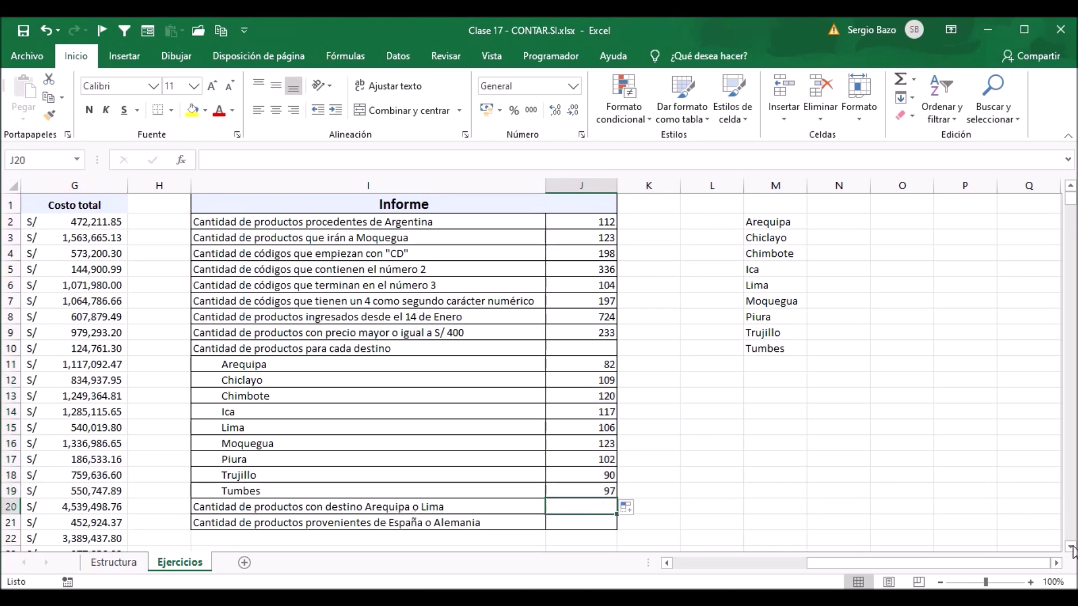
# Step: Zoom the sheet to 150% and start a CONTAR formula in J20 for the Arequipa-or-Lima count
pyautogui.click(1031, 582)
pyautogui.click(1032, 582)
pyautogui.click(1031, 582)
pyautogui.click(1031, 582)
pyautogui.click(1031, 582)
pyautogui.click(1070, 546)
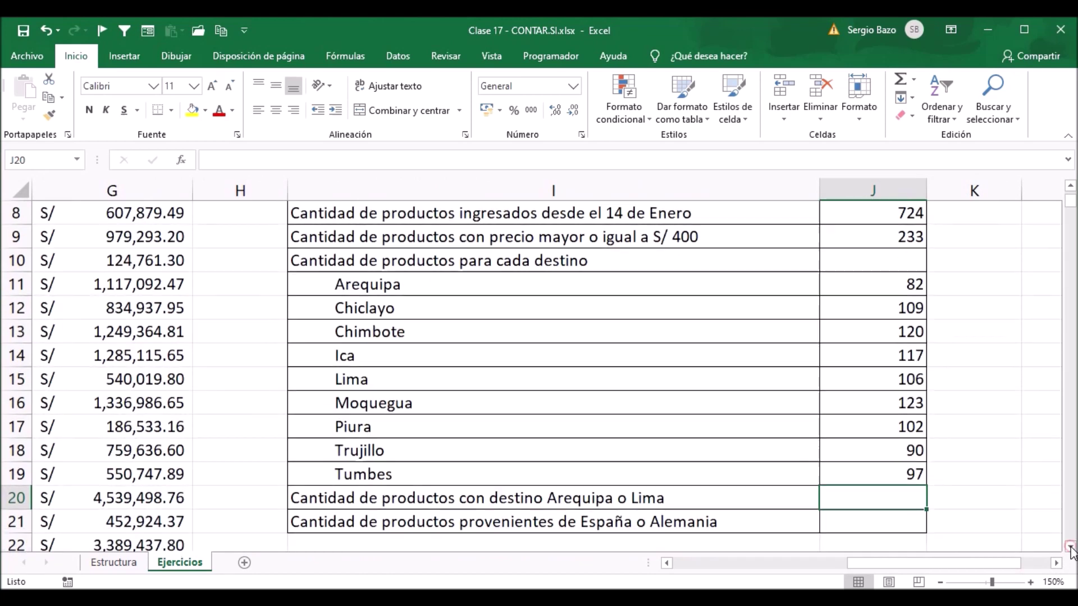
pyautogui.click(1070, 546)
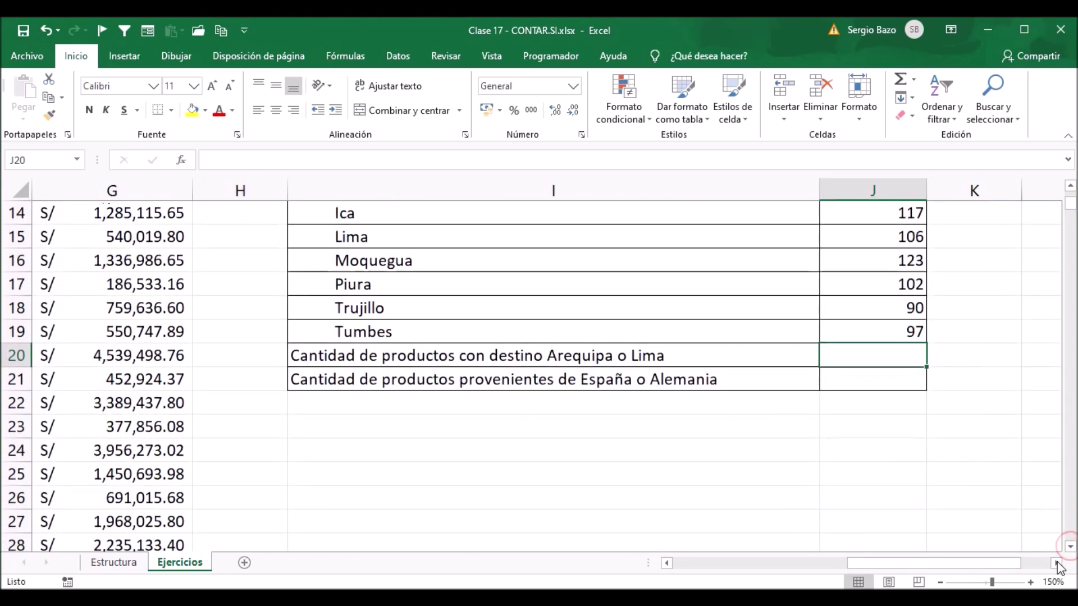
pyautogui.click(1055, 562)
pyautogui.click(1057, 563)
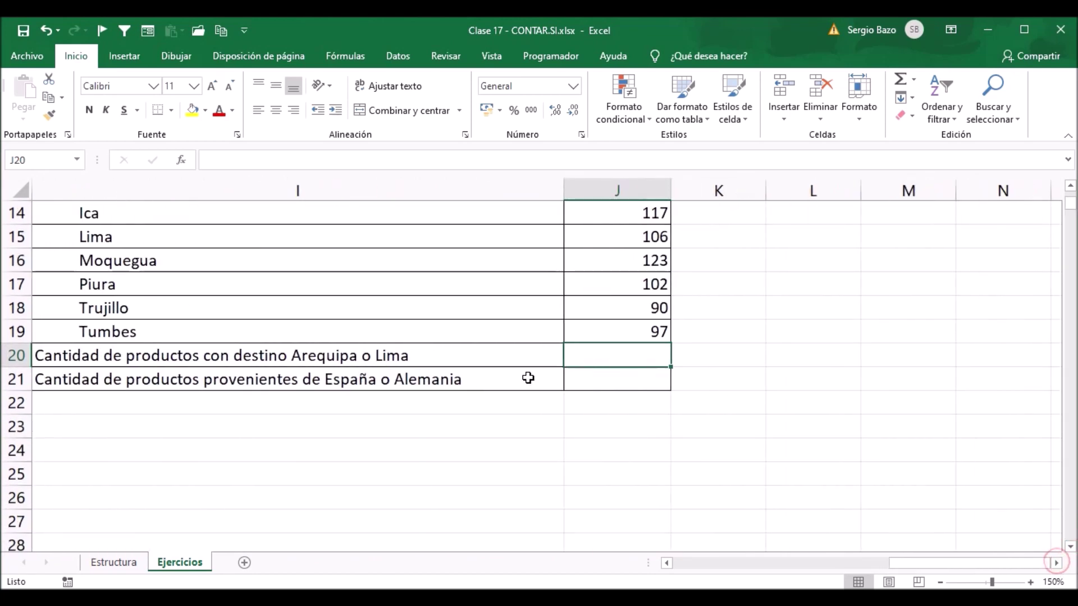
pyautogui.click(604, 356)
pyautogui.write('=')
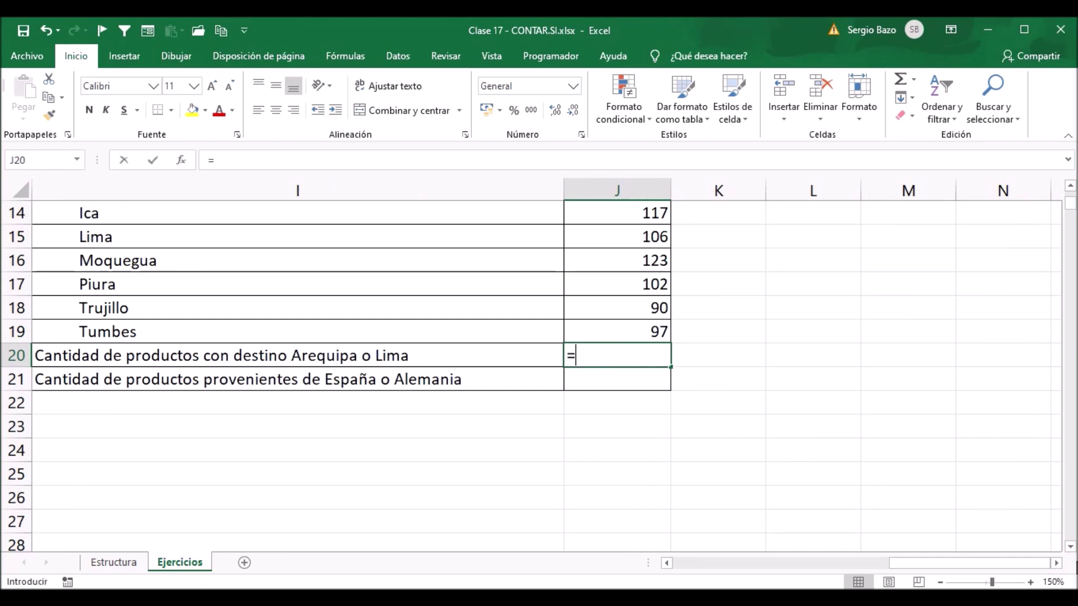
pyautogui.write('cont')
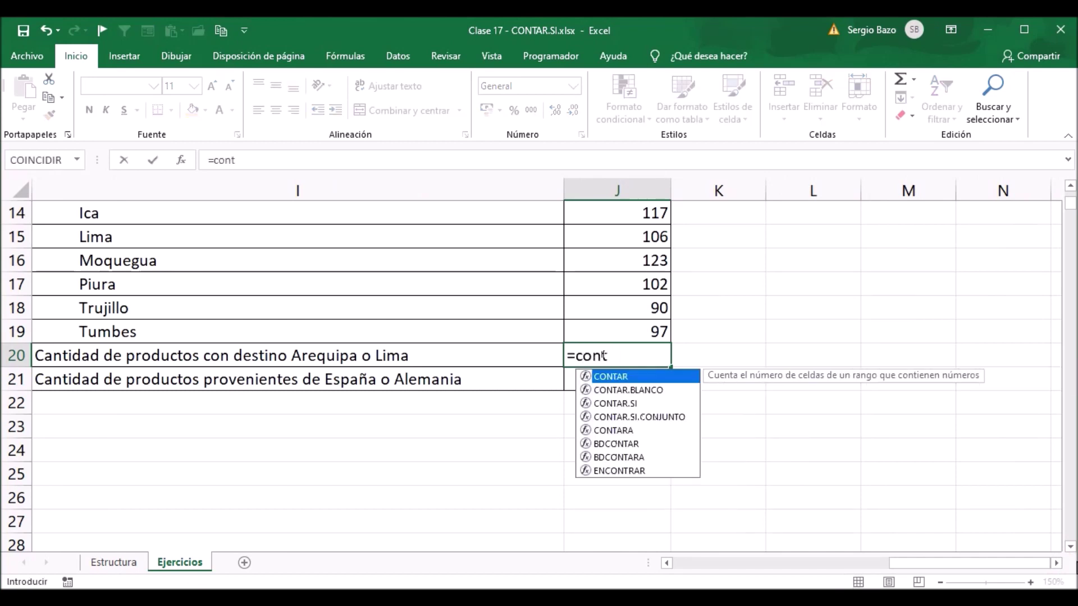
# Step: Build the first term CONTAR.SI(Destino;"arequipa") in J20
pyautogui.press('Down')
pyautogui.press('Down')
pyautogui.press('Tab')
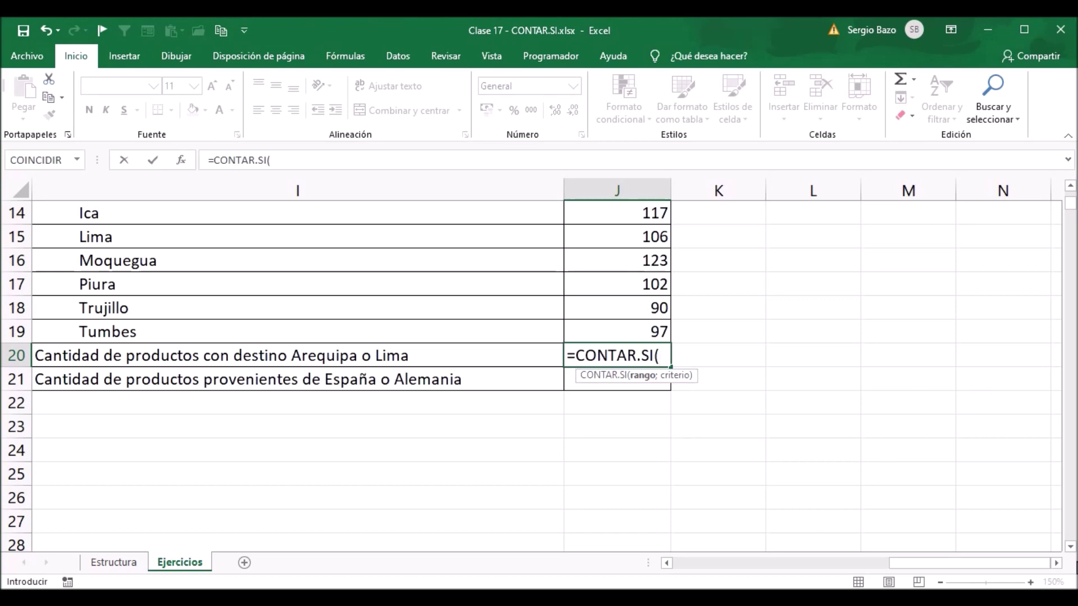
pyautogui.write('dest')
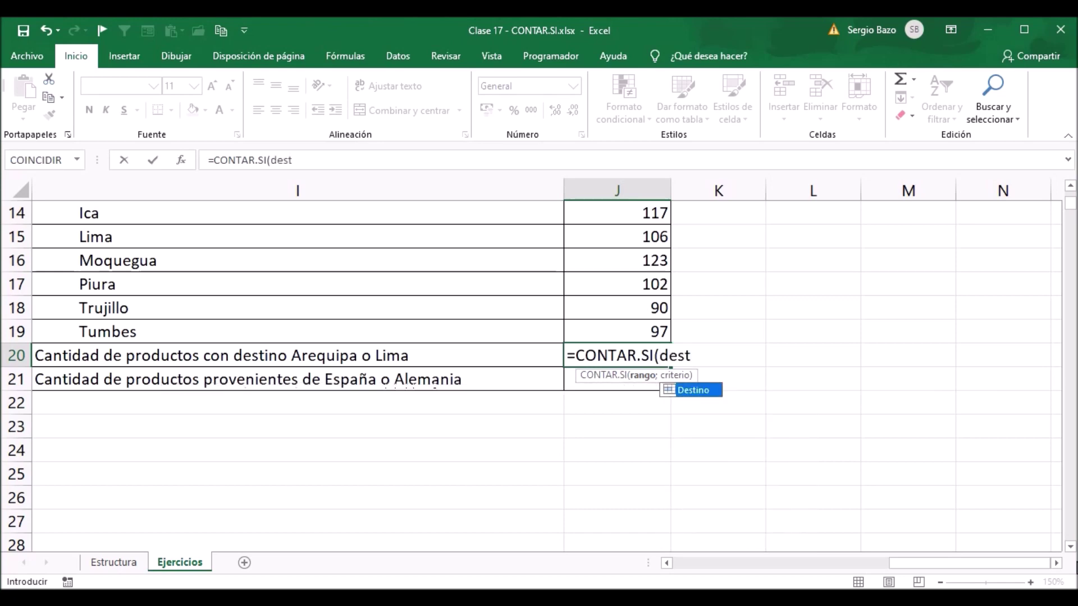
pyautogui.press('Tab')
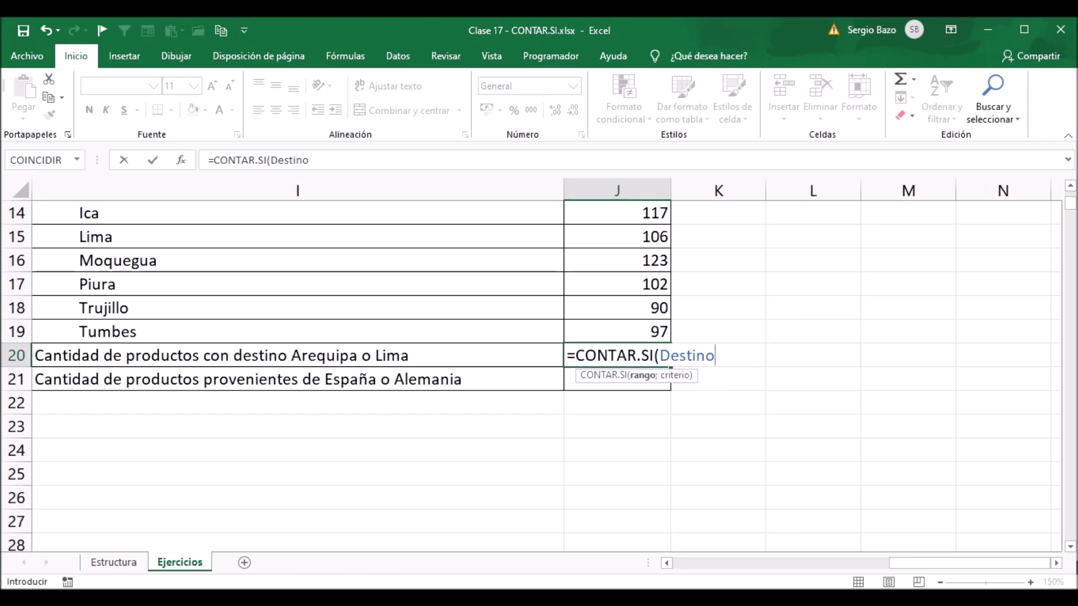
pyautogui.write(';"arequipa2')
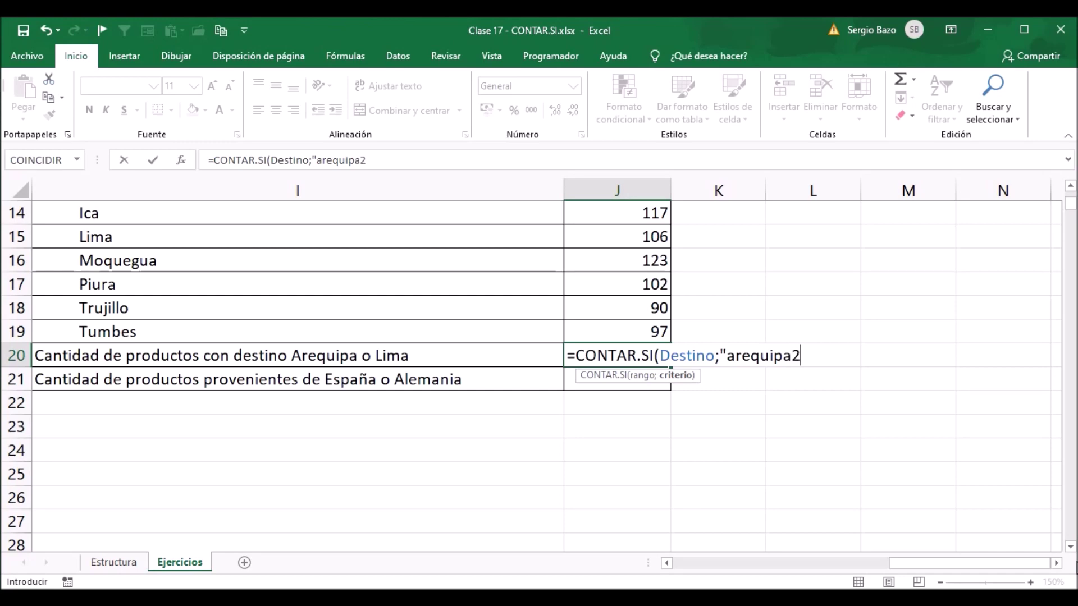
pyautogui.press('BackSpace')
pyautogui.write('"')
pyautogui.write(')')
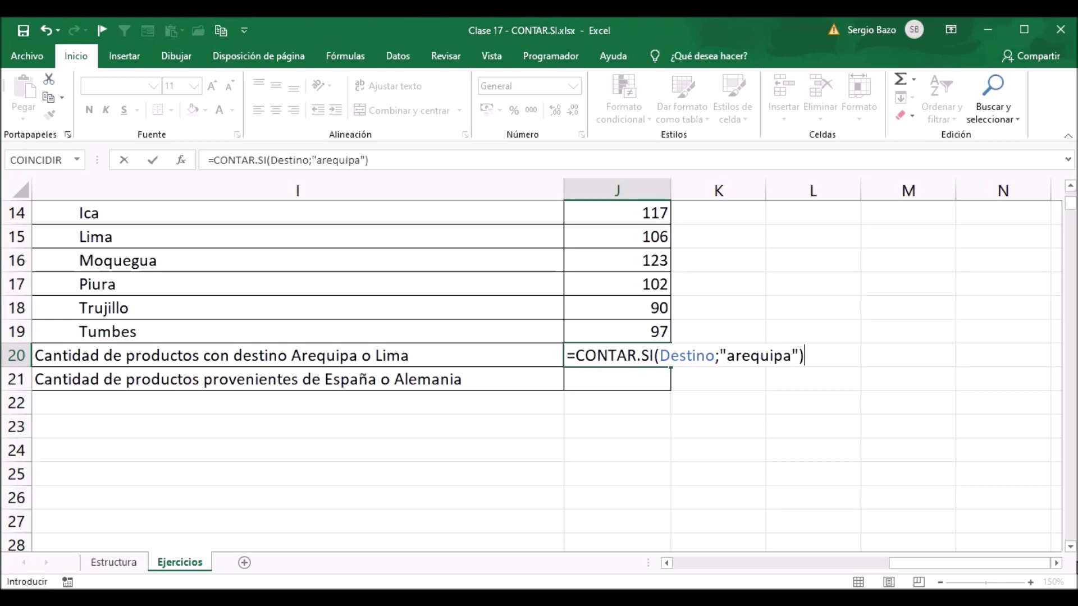
# Step: Add +CONTAR.SI(Destino;"lima") so J20 returns 188, then begin the J21 formula
pyautogui.write('+')
pyautogui.write('cont')
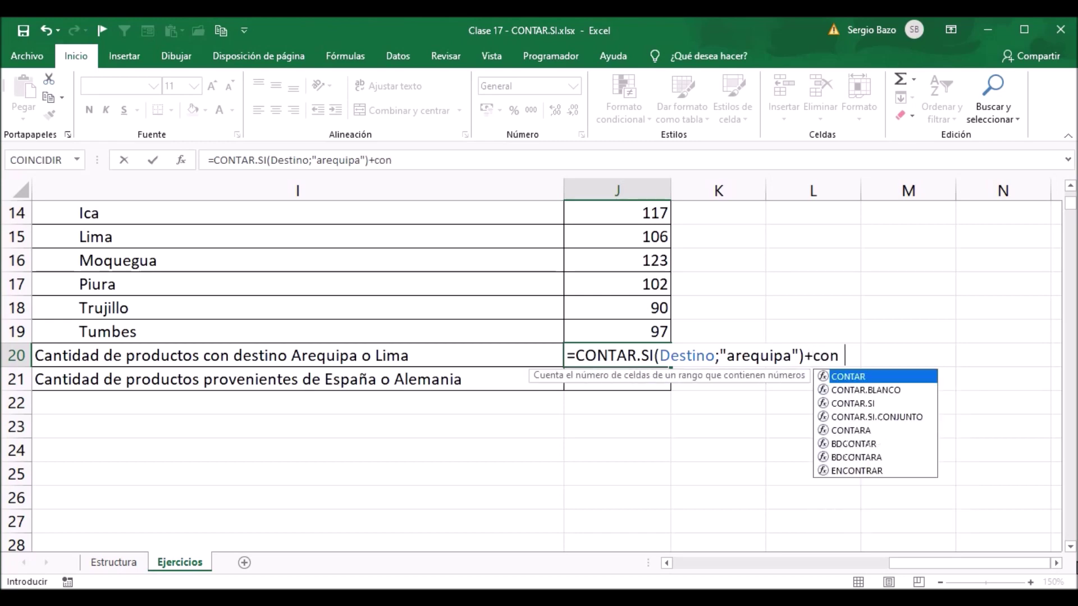
pyautogui.press('Down')
pyautogui.press('Down')
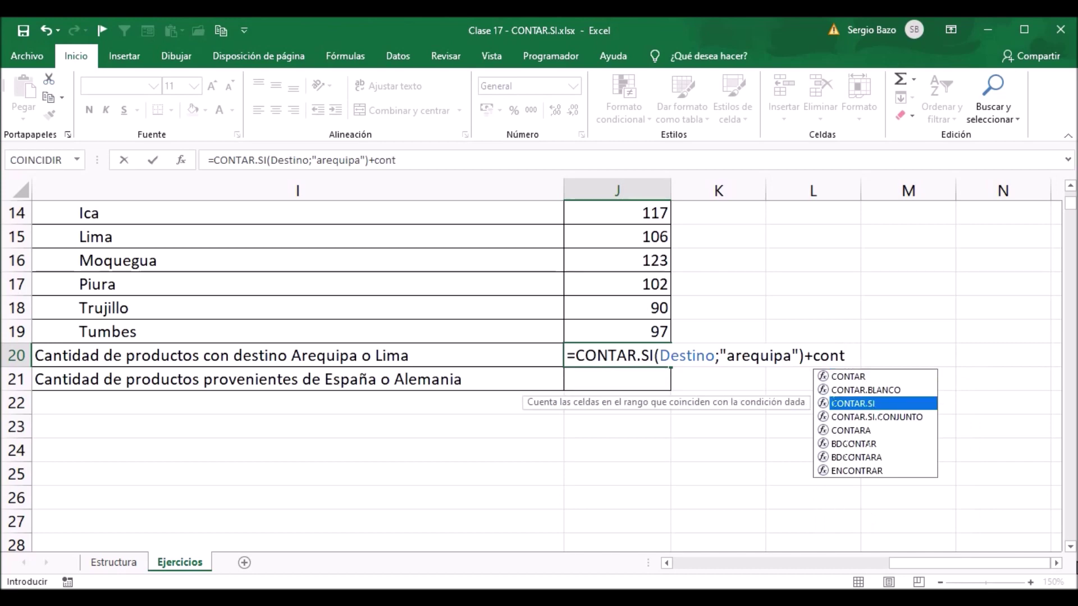
pyautogui.press('Tab')
pyautogui.write('dest')
pyautogui.press('Tab')
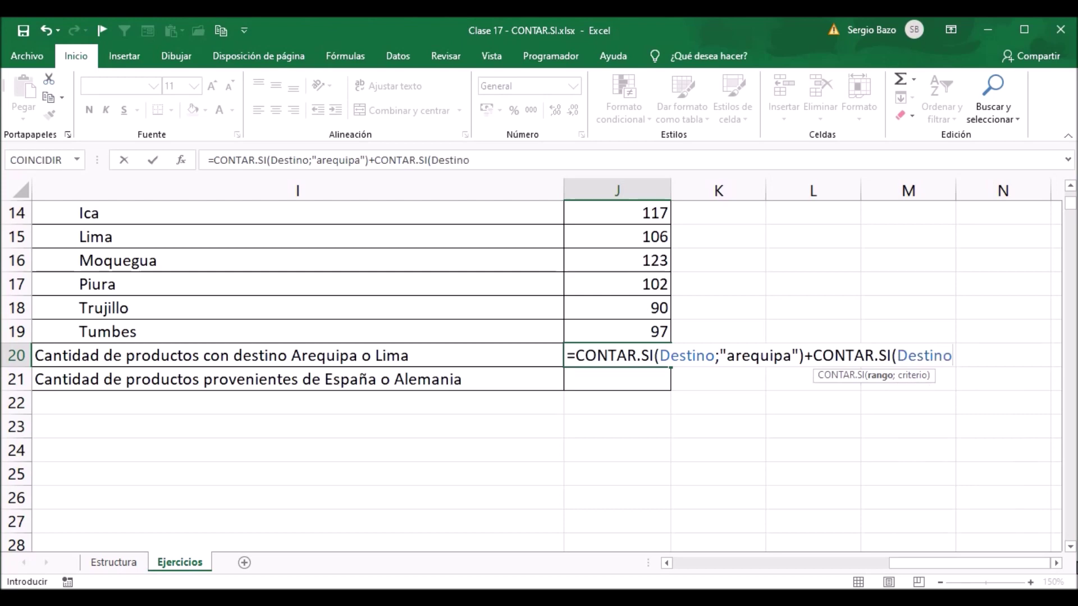
pyautogui.write(';"lima"')
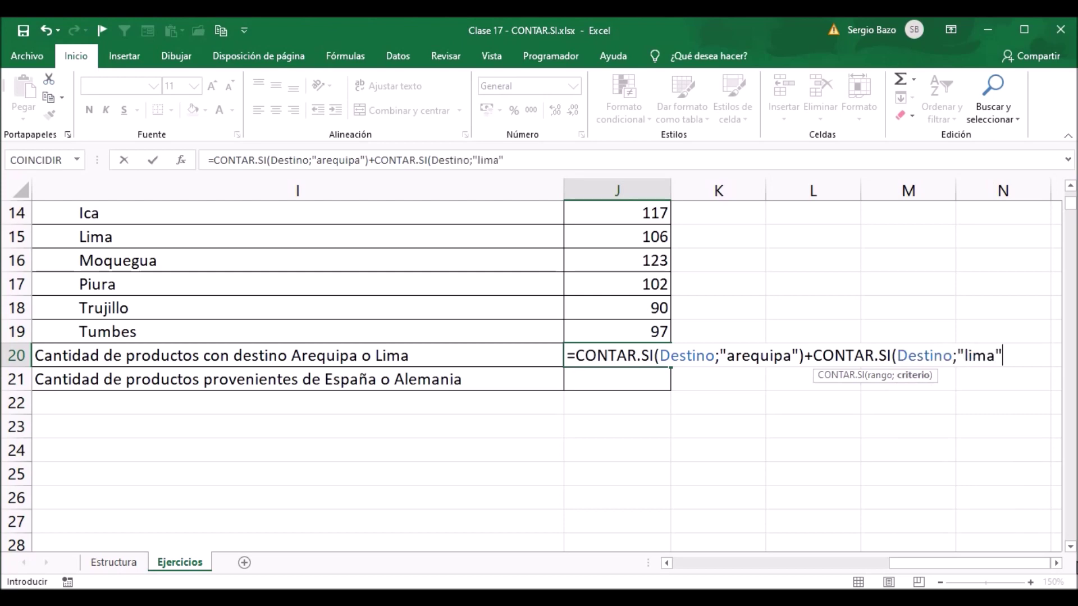
pyautogui.write(')')
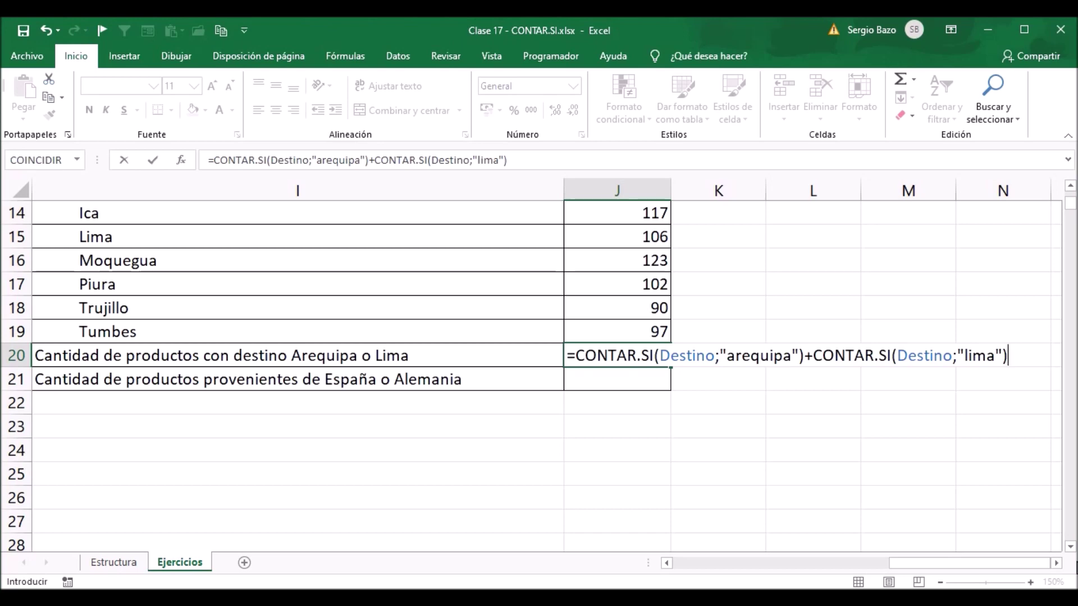
pyautogui.press('Return')
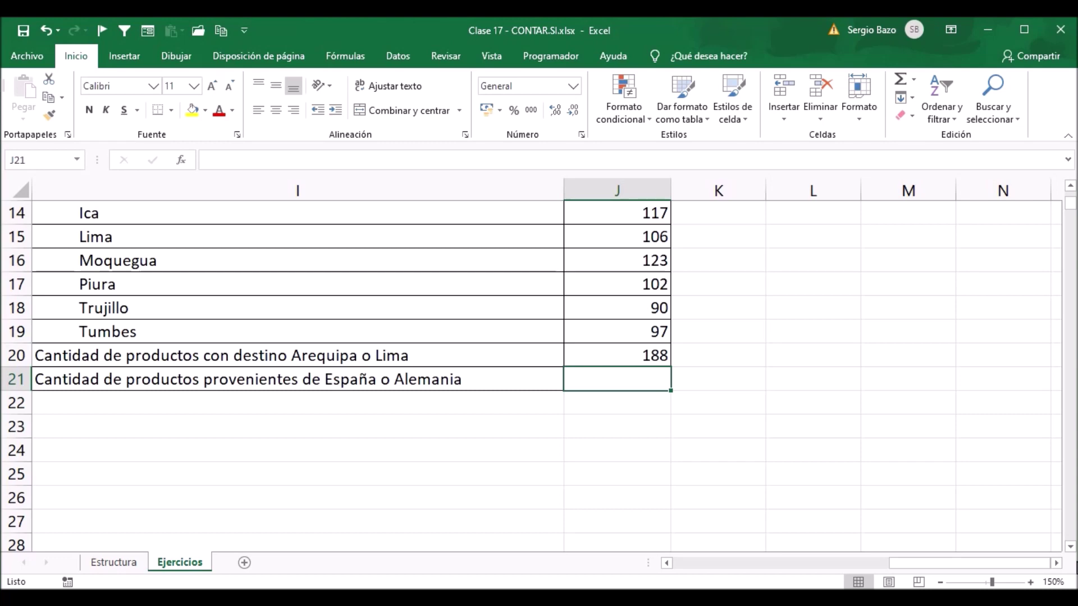
pyautogui.write('=')
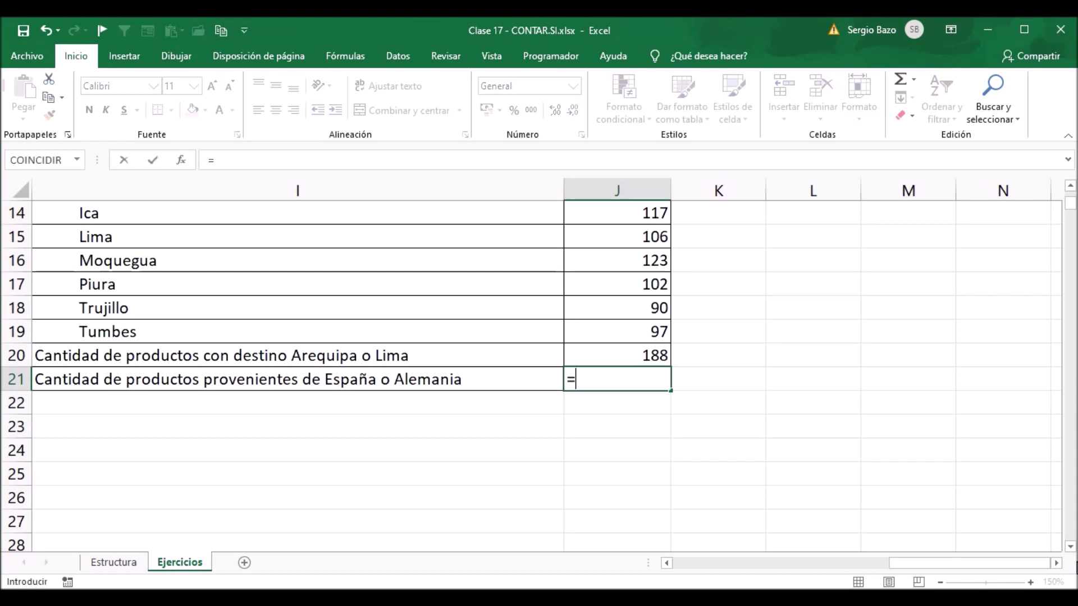
pyautogui.write('cont')
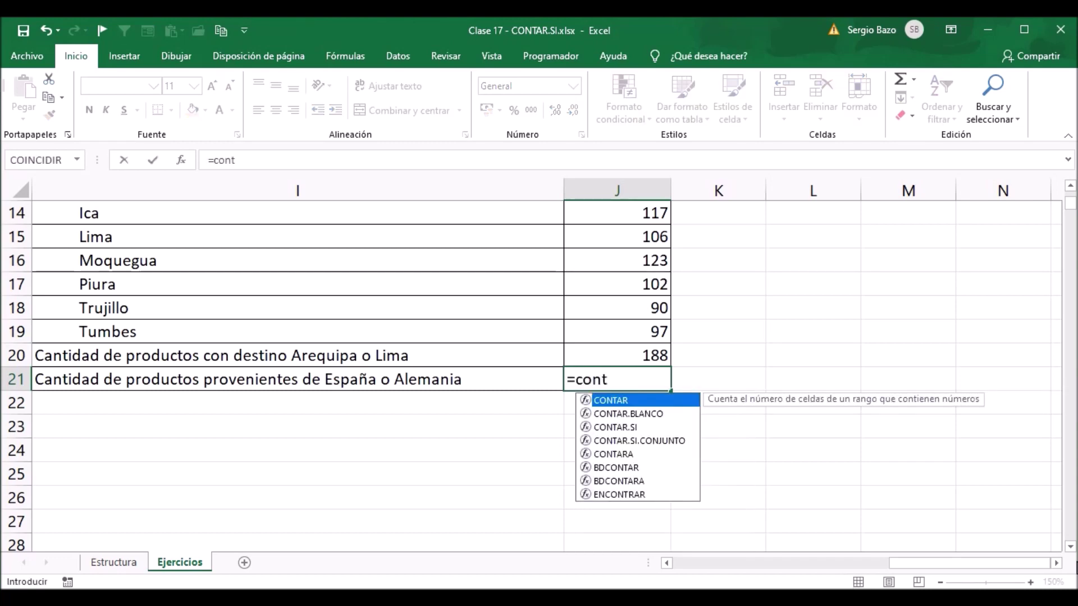
# Step: Build the first term CONTAR.SI(Procedencia;"españa") in J21 and add a plus sign
pyautogui.press('Down')
pyautogui.press('Down')
pyautogui.press('Tab')
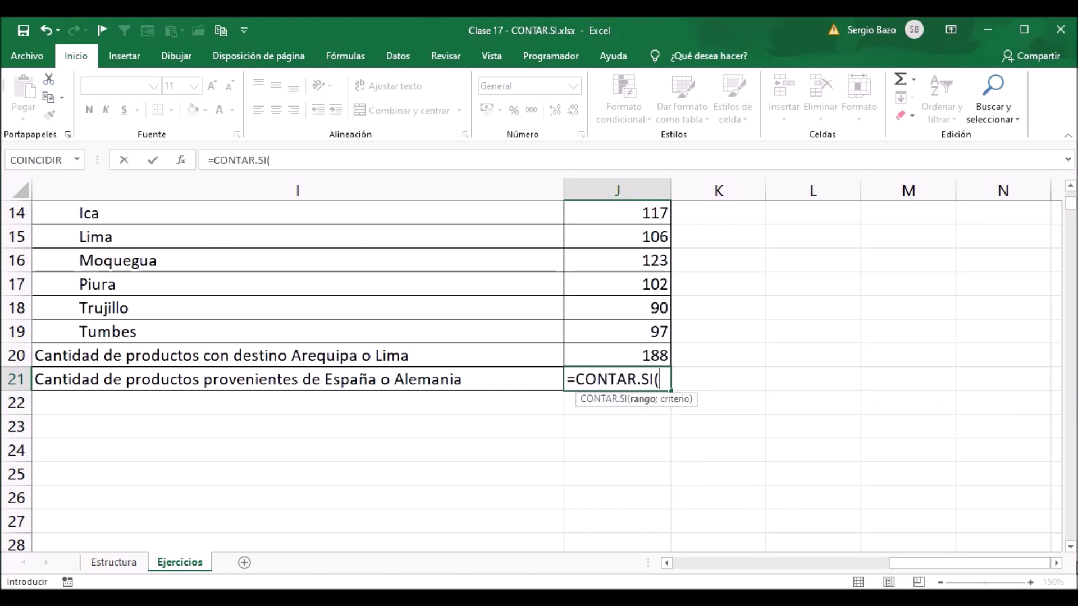
pyautogui.write('pro')
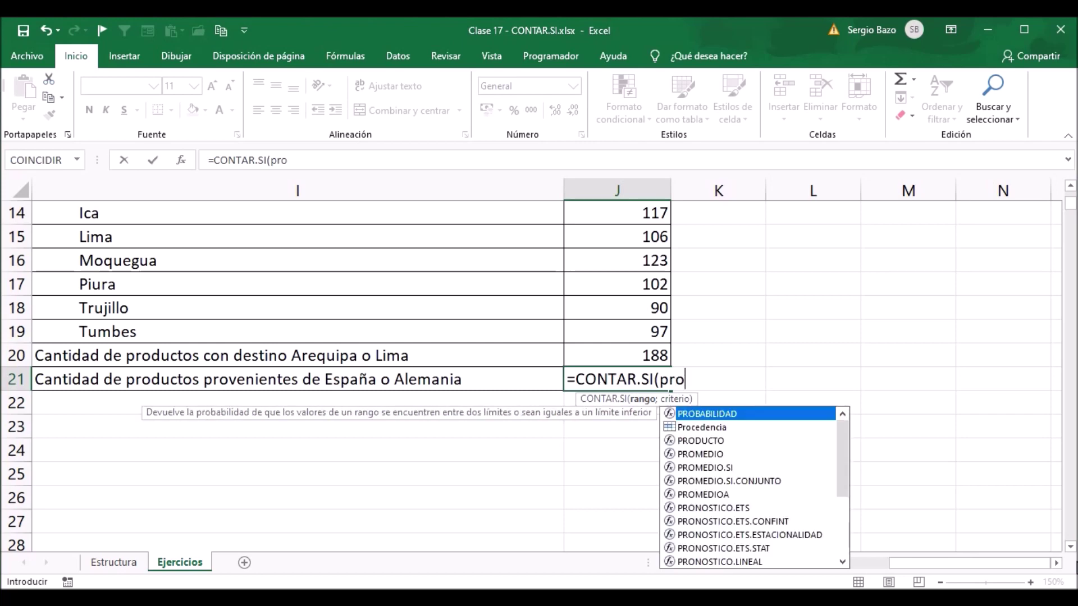
pyautogui.write('c')
pyautogui.press('Tab')
pyautogui.write(';')
pyautogui.press('BackSpace')
pyautogui.write('"españa")')
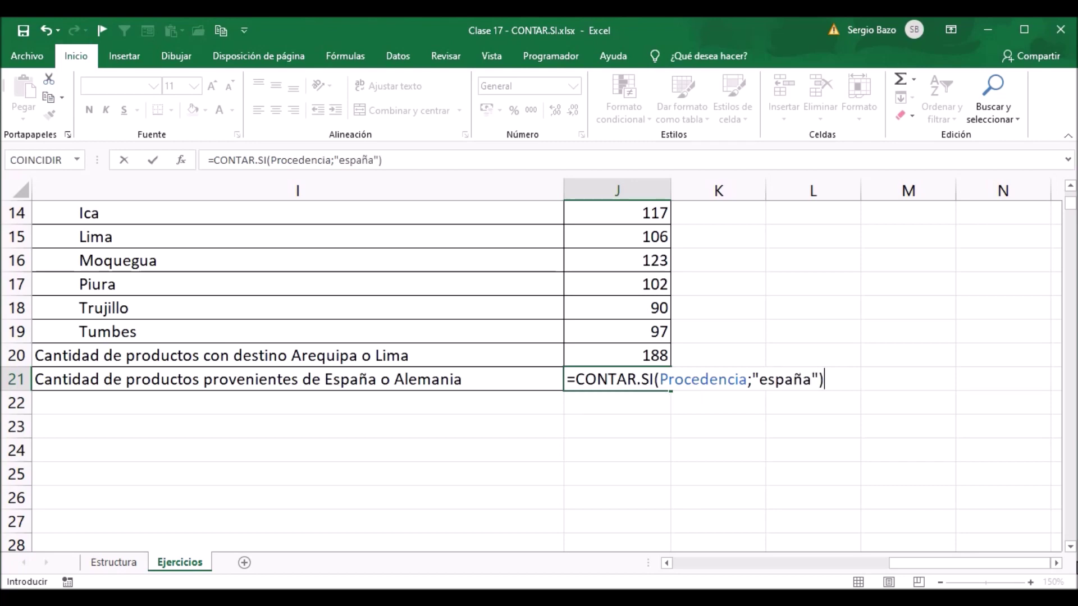
pyautogui.write('+cont')
# Step: Add CONTAR.SI(Procedencia;"alemania") so J21 returns 241
pyautogui.press('Down')
pyautogui.press('Down')
pyautogui.press('Tab')
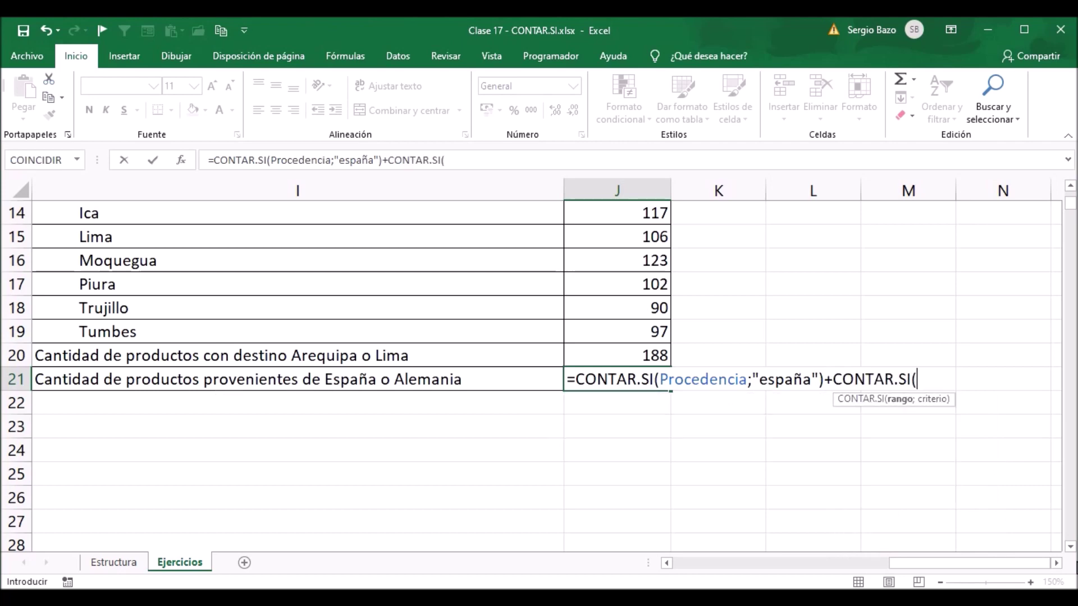
pyautogui.write('proc')
pyautogui.press('Tab')
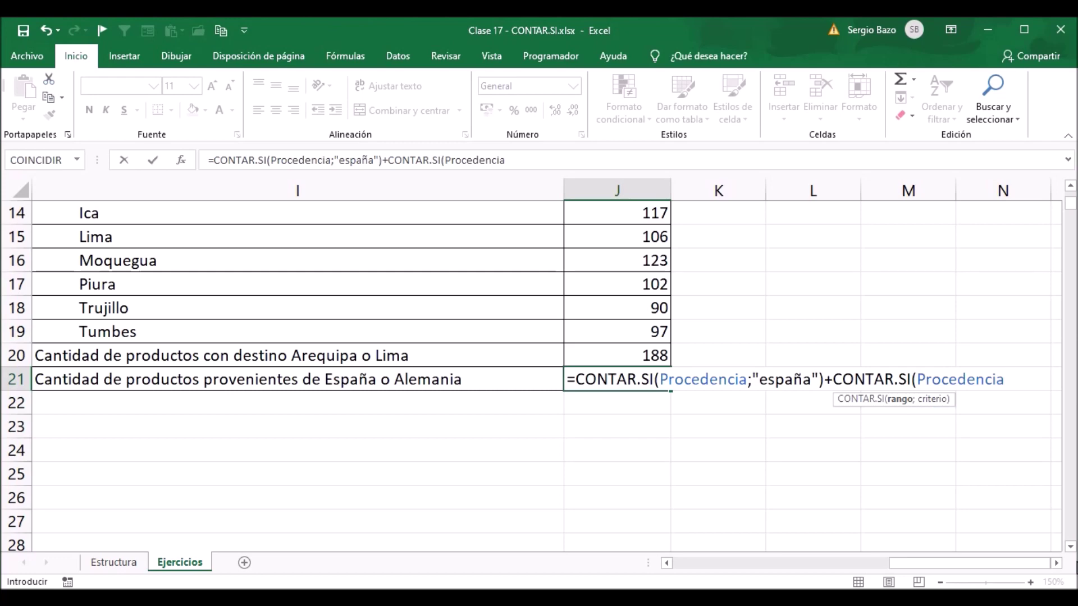
pyautogui.write(';"alemania")')
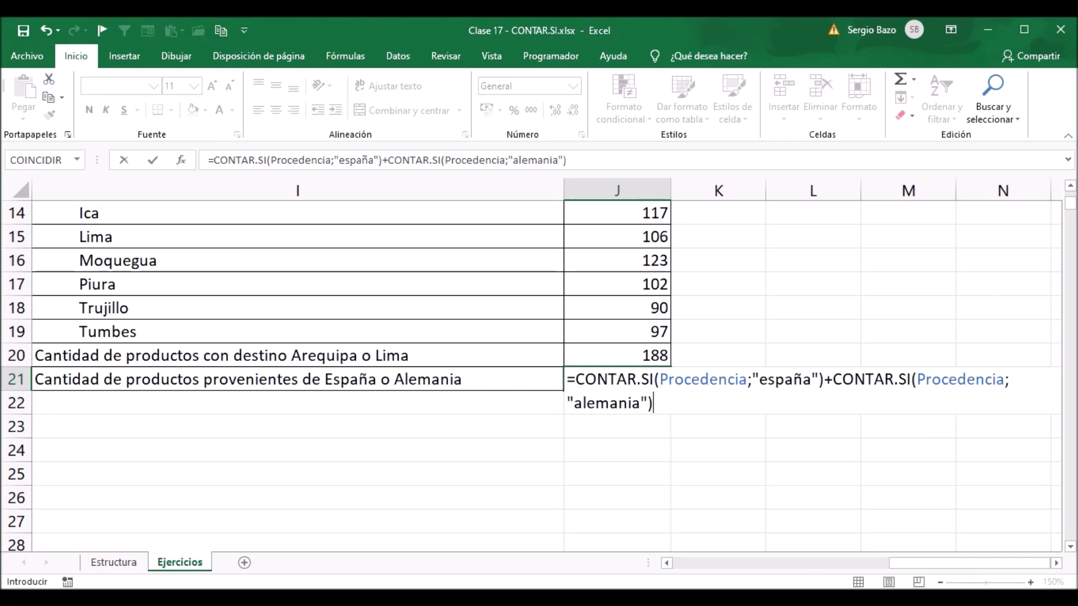
pyautogui.click(1056, 563)
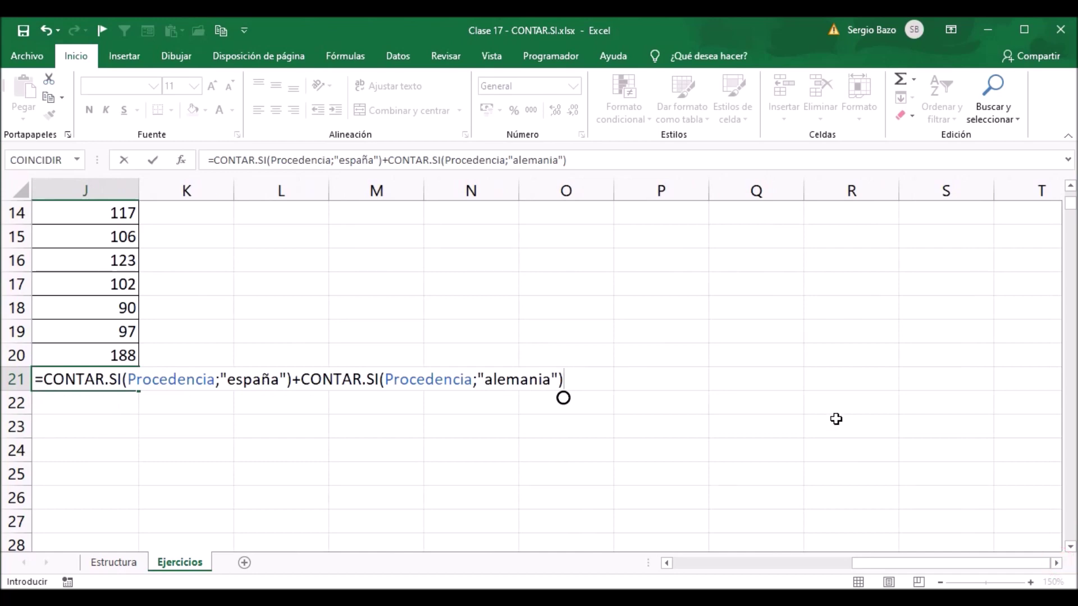
pyautogui.press('Return')
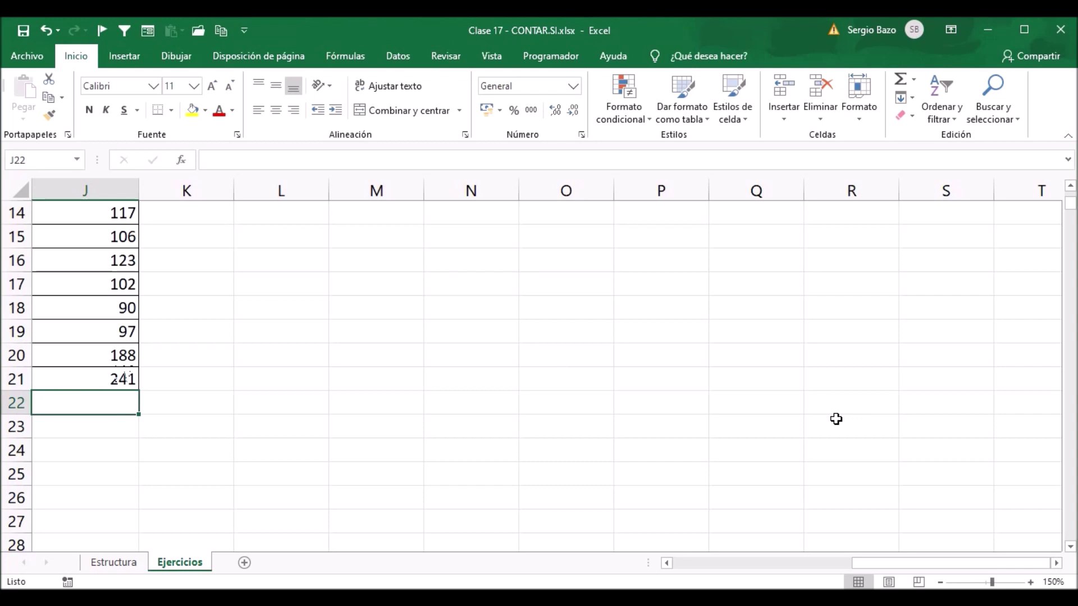
pyautogui.click(667, 563)
# Step: Scroll left to show columns G to J beside the 188 and 241 counts
pyautogui.click(667, 563)
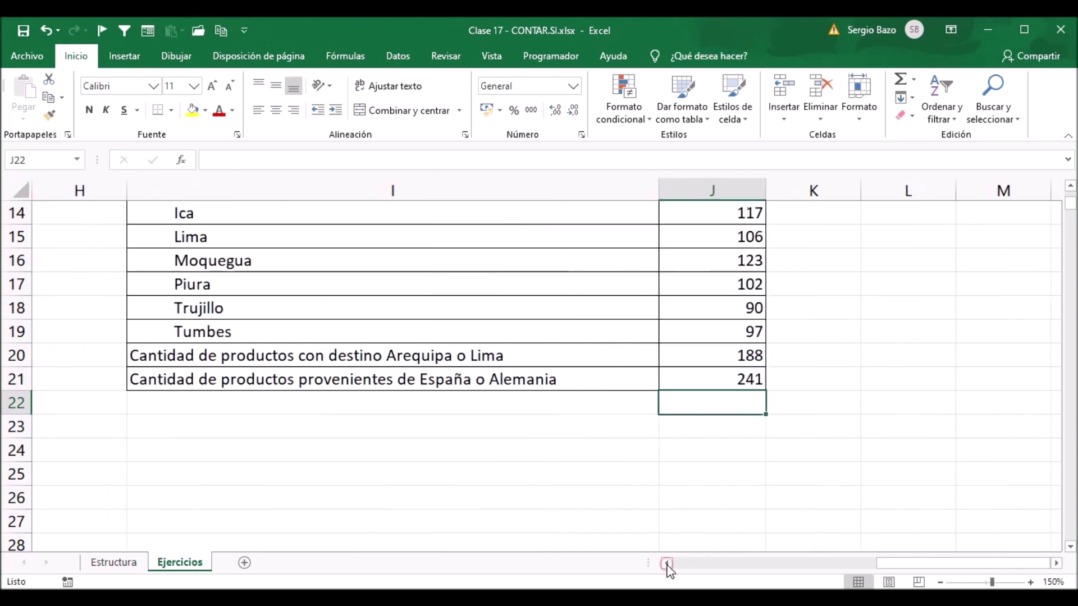
pyautogui.click(668, 563)
pyautogui.click(524, 494)
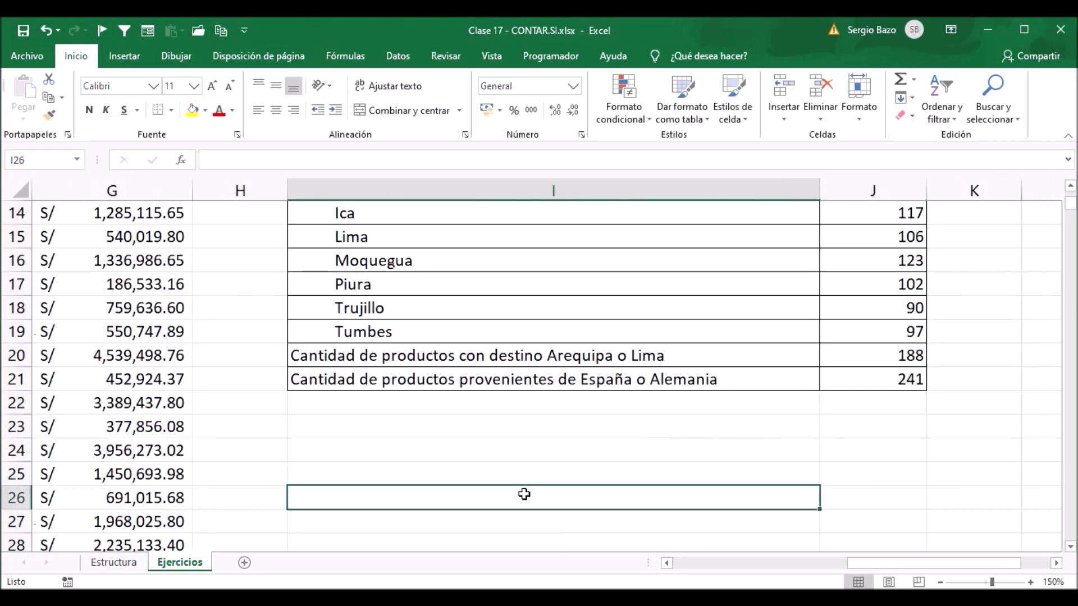